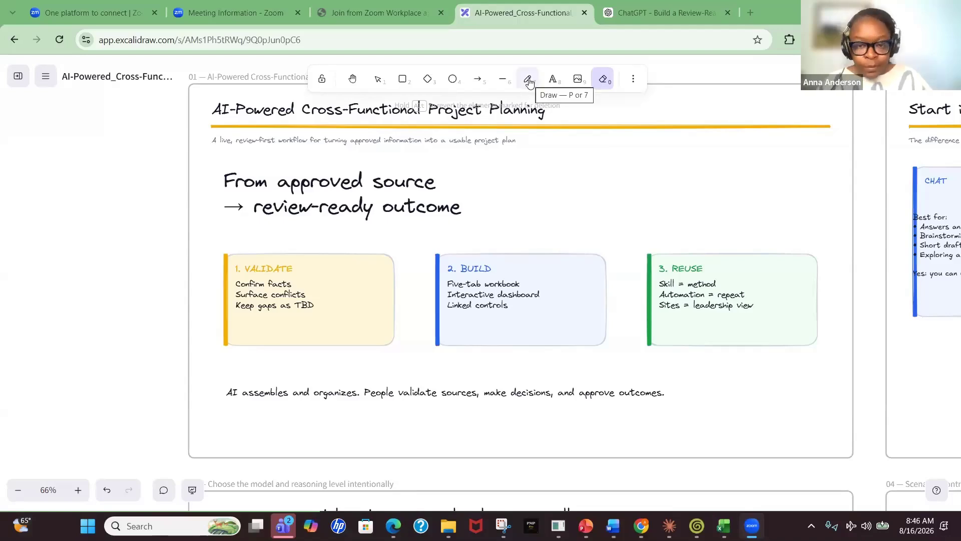
# With the Draw tool, tick "Confirm facts" and underline "Keep" and "TBD" in the VALIDATE card
pyautogui.click(528, 79)
pyautogui.moveTo(293, 280); pyautogui.dragTo(303, 273)
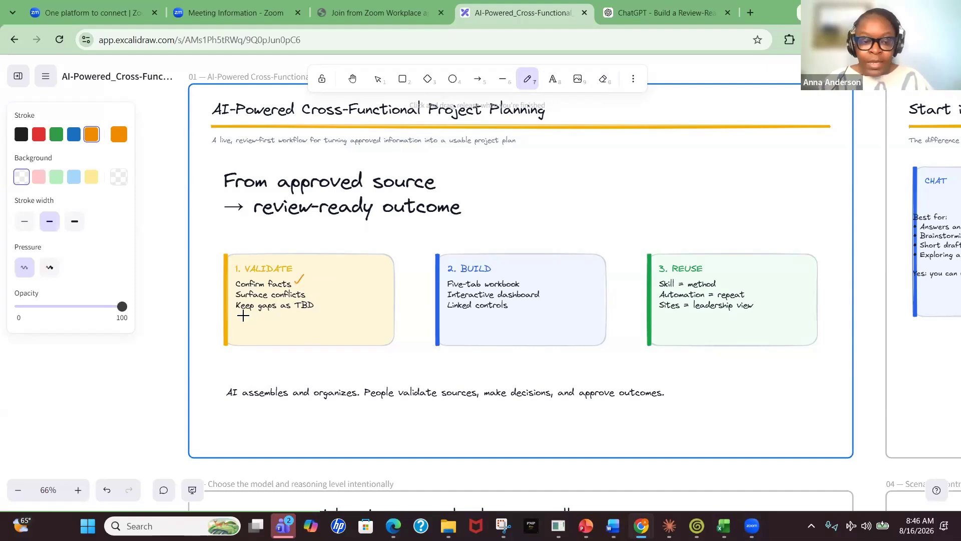
pyautogui.moveTo(241, 313); pyautogui.dragTo(259, 312)
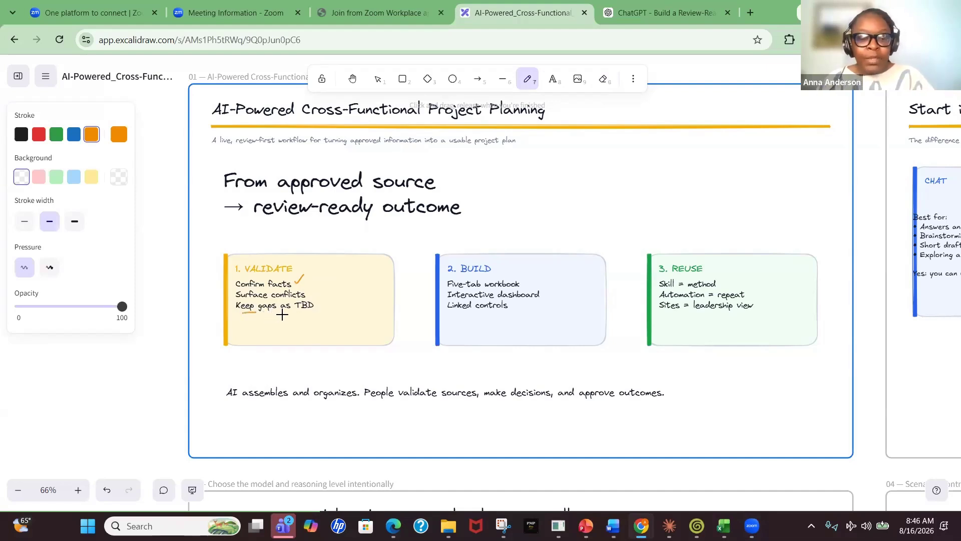
pyautogui.moveTo(292, 315); pyautogui.dragTo(306, 313)
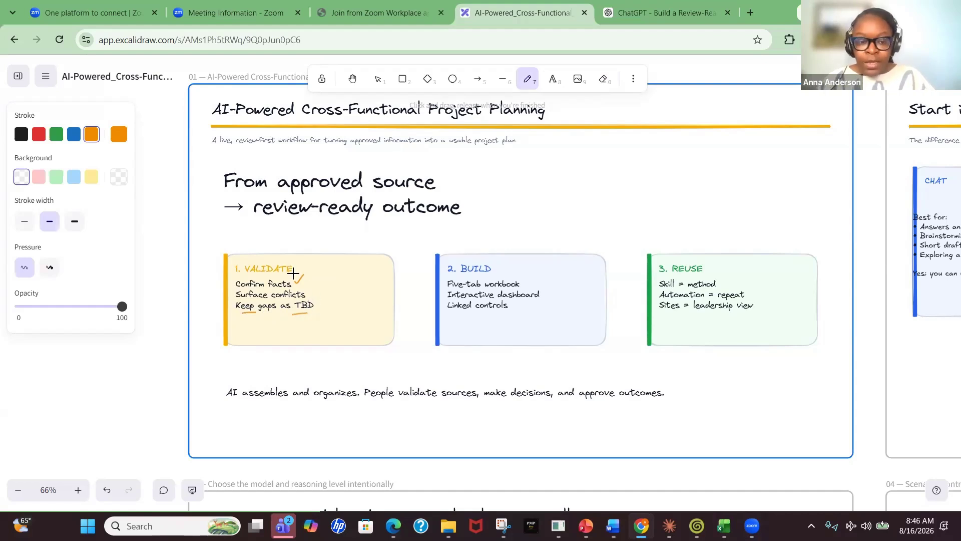
# Tick the VALIDATE and BUILD headings and underline the first items in the BUILD card
pyautogui.moveTo(292, 272); pyautogui.dragTo(300, 266)
pyautogui.moveTo(492, 268); pyautogui.dragTo(500, 264)
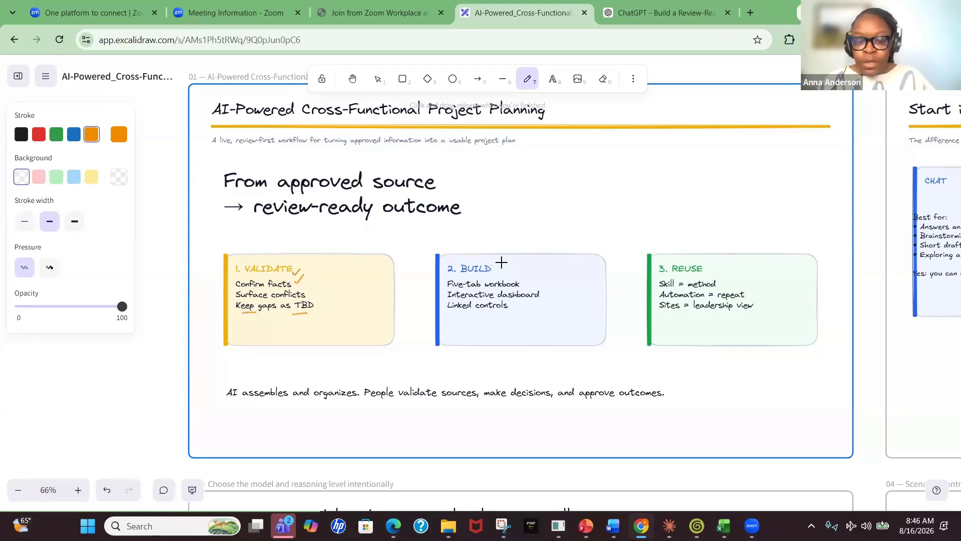
pyautogui.moveTo(457, 289)
pyautogui.mouseDown()
pyautogui.moveTo(481, 286)
pyautogui.moveTo(486, 299)
pyautogui.mouseUp()
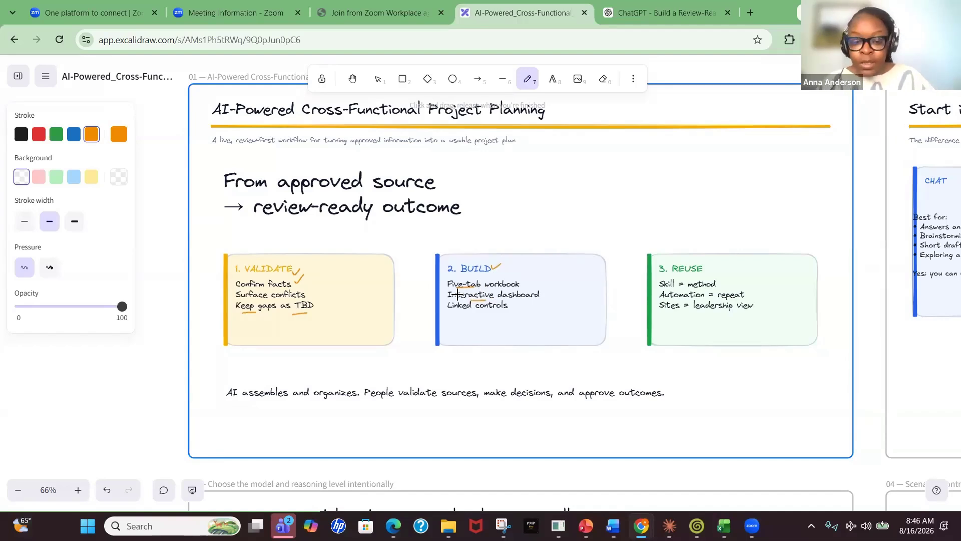
# Circle the REUSE heading, tick its first two lines and underline "Sites = leadership view"
pyautogui.moveTo(670, 276)
pyautogui.mouseDown()
pyautogui.moveTo(719, 276)
pyautogui.moveTo(719, 256)
pyautogui.moveTo(668, 275)
pyautogui.moveTo(723, 286)
pyautogui.moveTo(730, 278)
pyautogui.mouseUp()
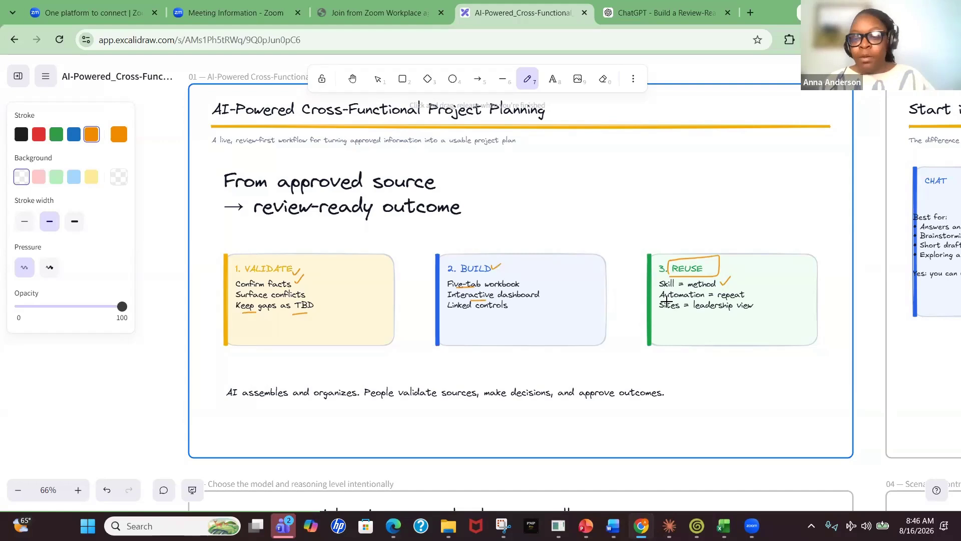
pyautogui.moveTo(663, 301); pyautogui.dragTo(767, 288)
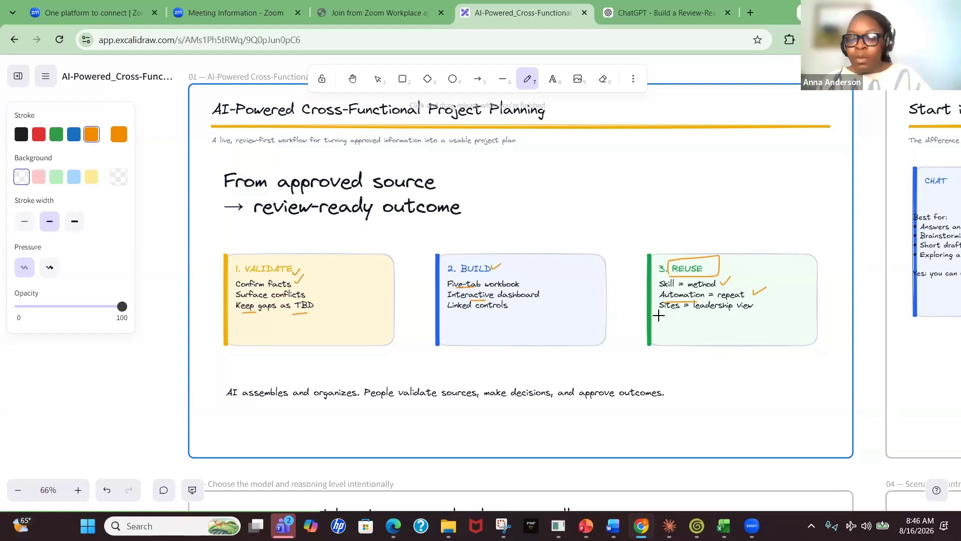
pyautogui.moveTo(659, 312); pyautogui.dragTo(731, 312)
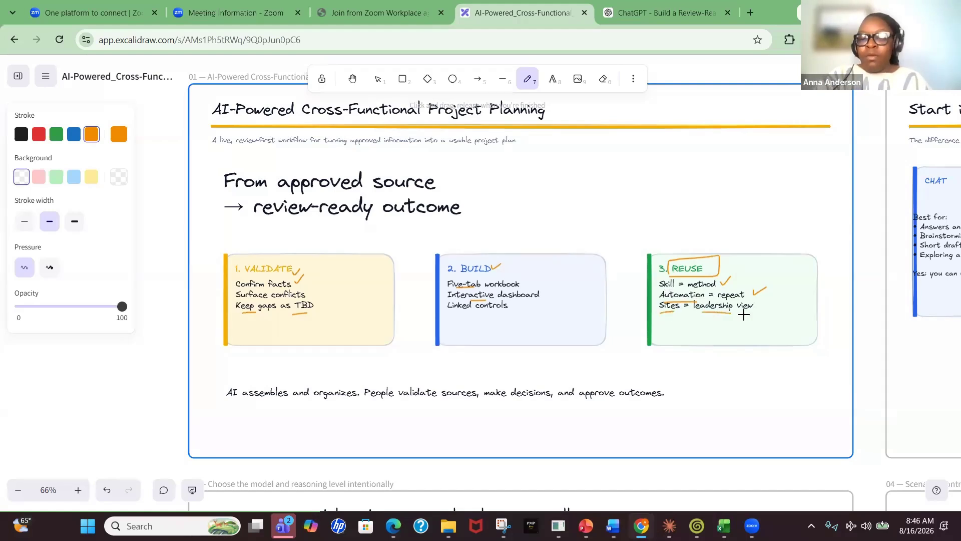
# On the Start in Chat slide, circle the CHAT heading and underline "Answers and explanations" and the upload-analyze-create line
pyautogui.scroll(-3, 744, 315)
pyautogui.hscroll(7, 744, 315)
pyautogui.scroll(1, 744, 314)
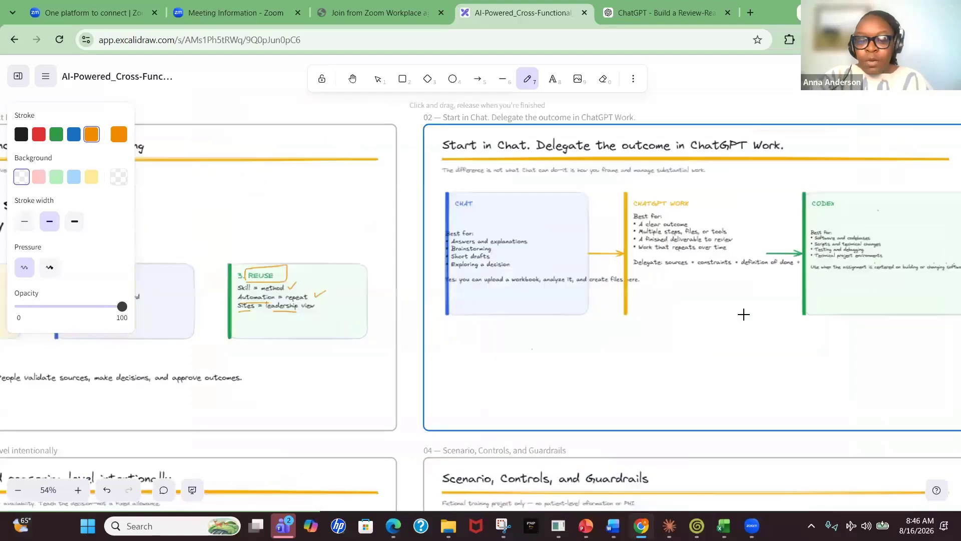
pyautogui.scroll(-1, 744, 314)
pyautogui.hscroll(3, 744, 315)
pyautogui.scroll(3, 743, 314)
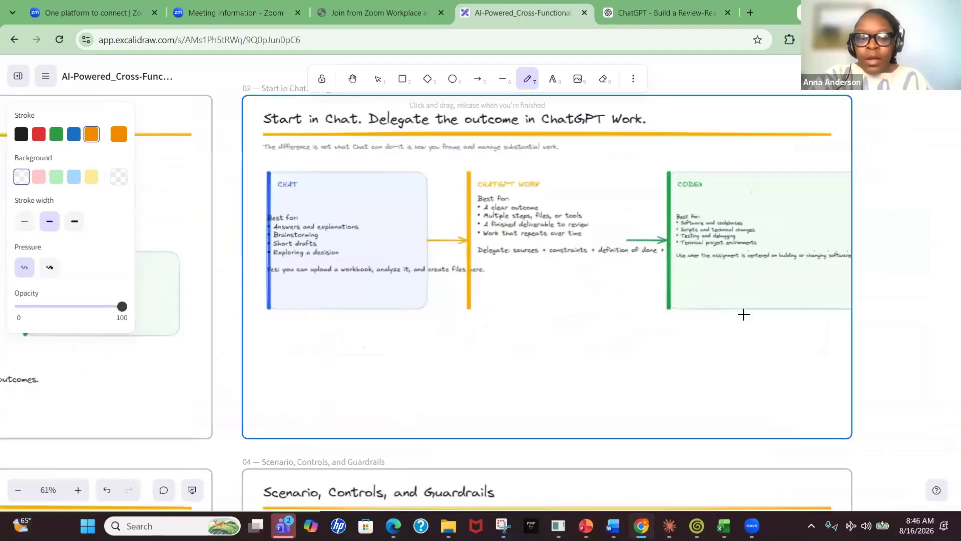
pyautogui.scroll(1, 743, 314)
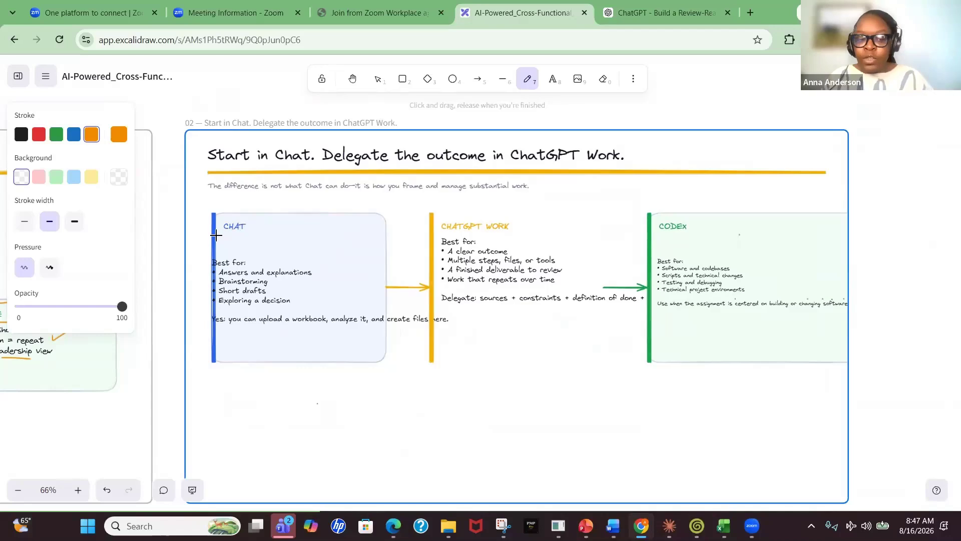
pyautogui.moveTo(216, 234)
pyautogui.mouseDown()
pyautogui.moveTo(252, 234)
pyautogui.moveTo(225, 212)
pyautogui.moveTo(224, 234)
pyautogui.mouseUp()
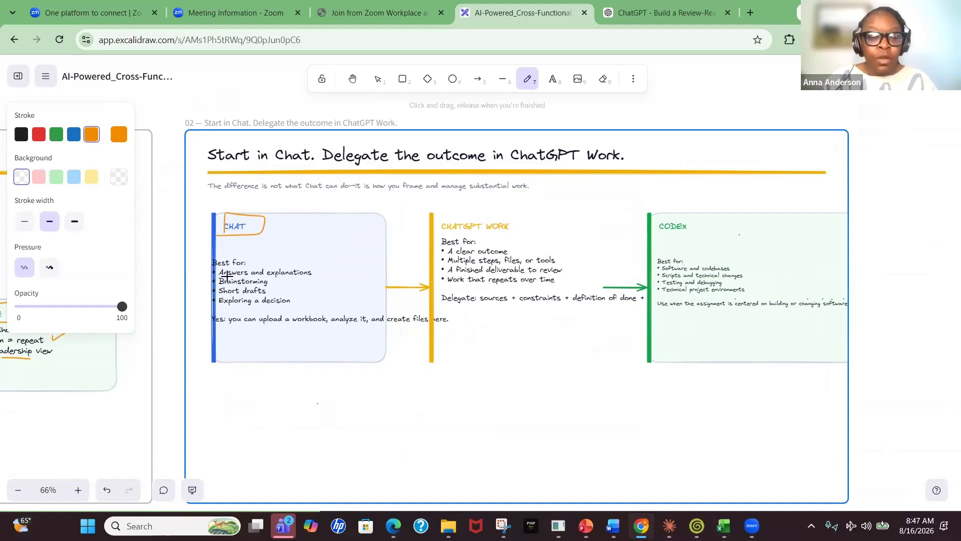
pyautogui.moveTo(220, 275); pyautogui.dragTo(300, 275)
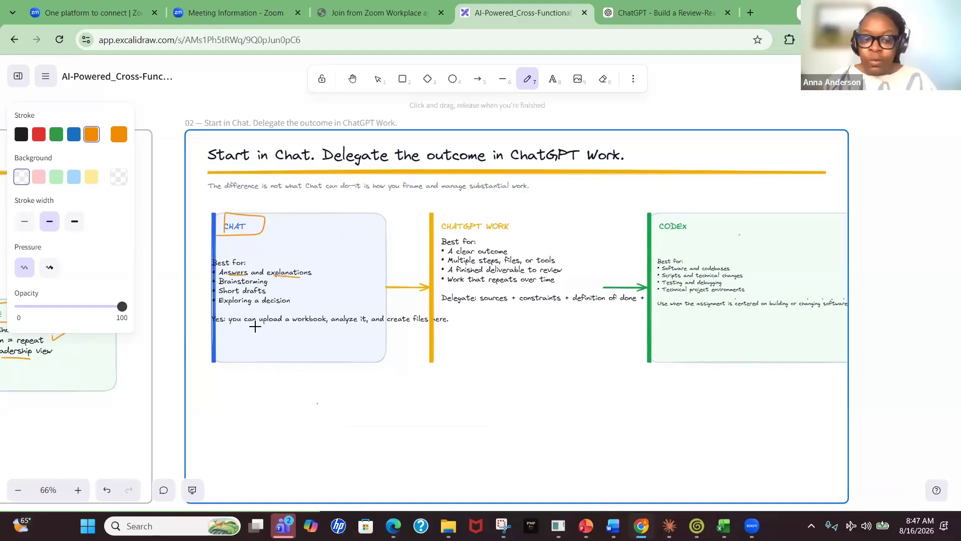
pyautogui.moveTo(233, 326); pyautogui.dragTo(429, 326)
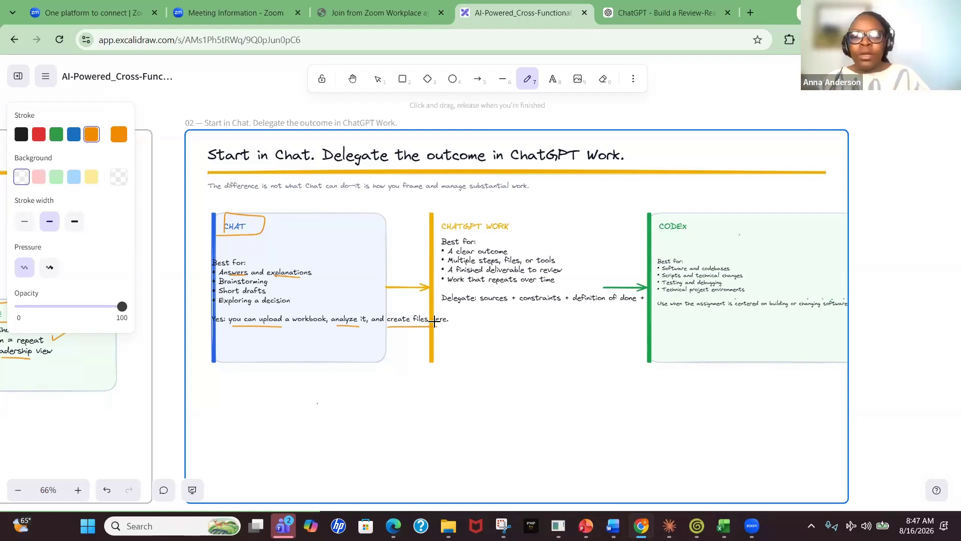
# Box the CHATGPT WORK heading, tick and underline its first list items, and draw a stroke off the heading
pyautogui.moveTo(442, 231)
pyautogui.mouseDown()
pyautogui.moveTo(511, 231)
pyautogui.moveTo(439, 217)
pyautogui.moveTo(437, 235)
pyautogui.mouseUp()
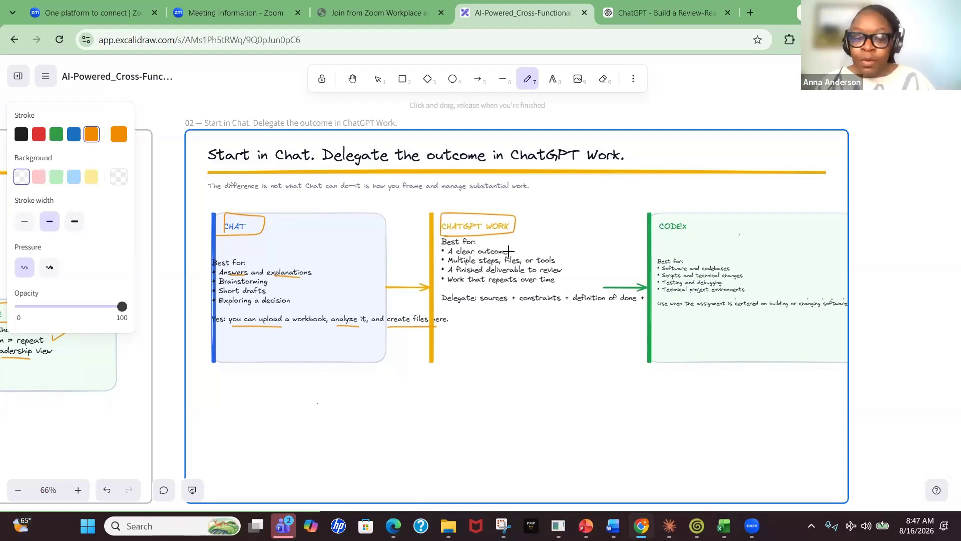
pyautogui.moveTo(508, 250); pyautogui.dragTo(519, 242)
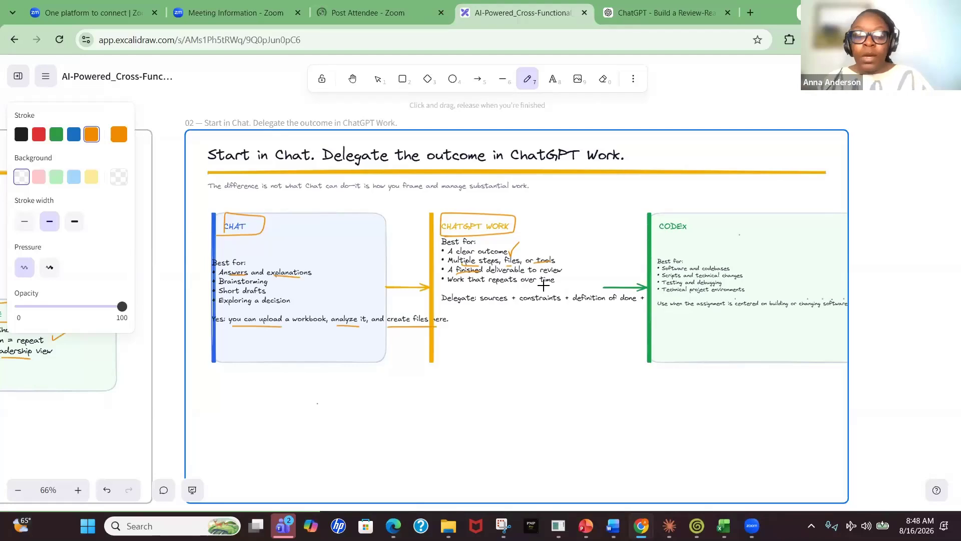
pyautogui.moveTo(454, 289); pyautogui.dragTo(495, 291)
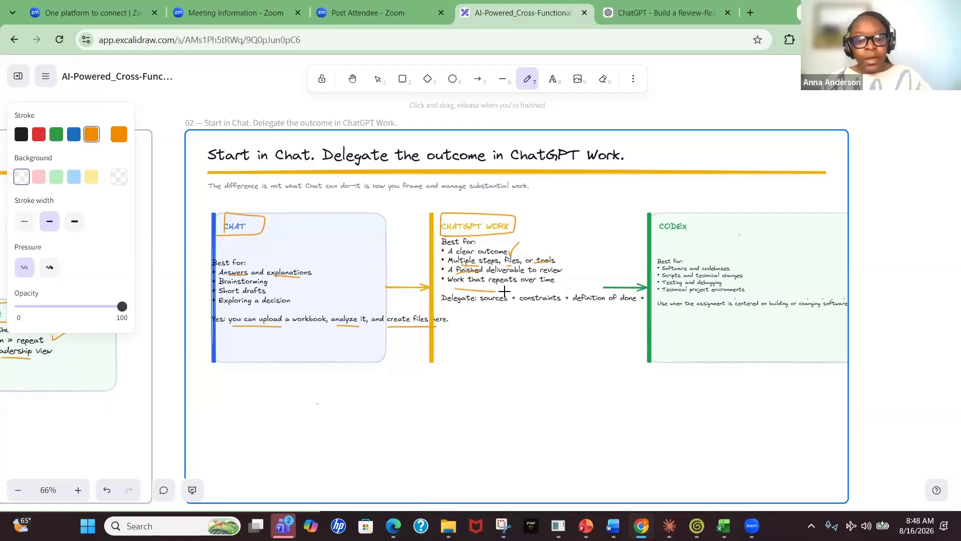
pyautogui.moveTo(516, 229); pyautogui.dragTo(555, 207)
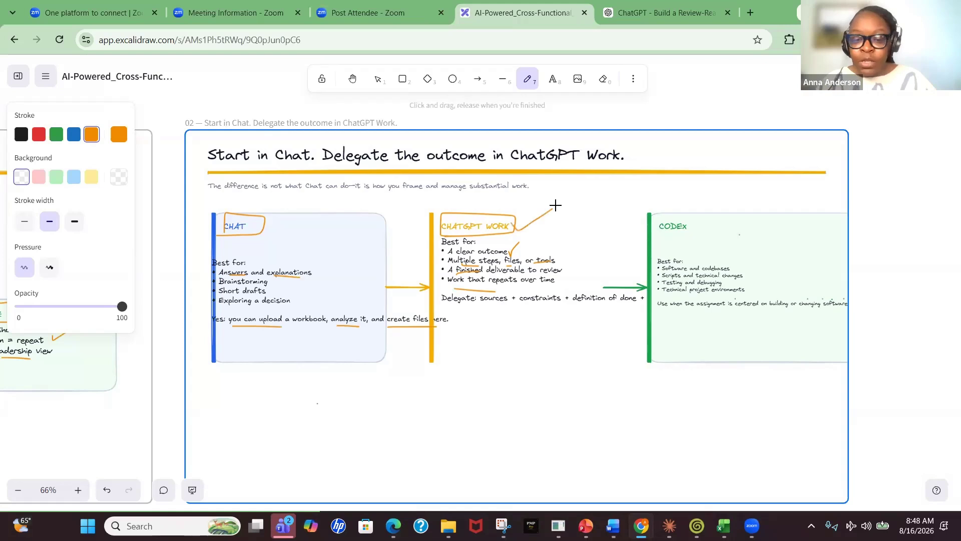
# Box the CODEX heading and tick its first two or three list items
pyautogui.moveTo(653, 232)
pyautogui.mouseDown()
pyautogui.moveTo(704, 227)
pyautogui.moveTo(700, 213)
pyautogui.moveTo(656, 231)
pyautogui.mouseUp()
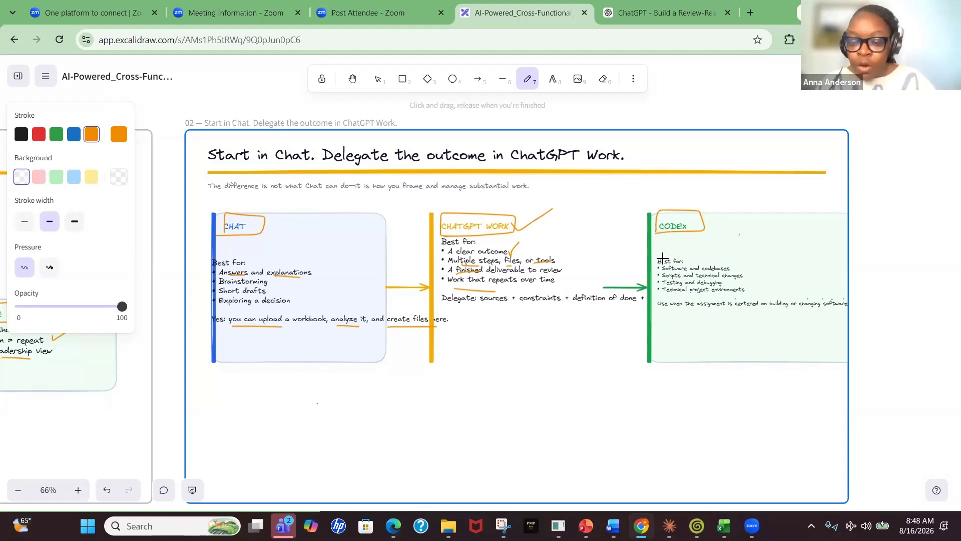
pyautogui.moveTo(734, 268); pyautogui.dragTo(745, 261)
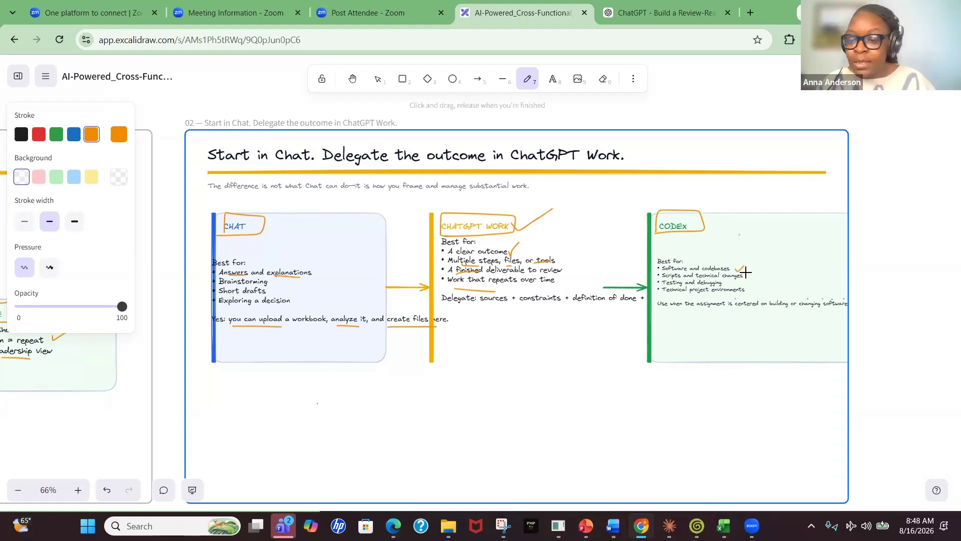
pyautogui.moveTo(747, 273)
pyautogui.mouseDown()
pyautogui.moveTo(758, 267)
pyautogui.moveTo(754, 279)
pyautogui.mouseUp()
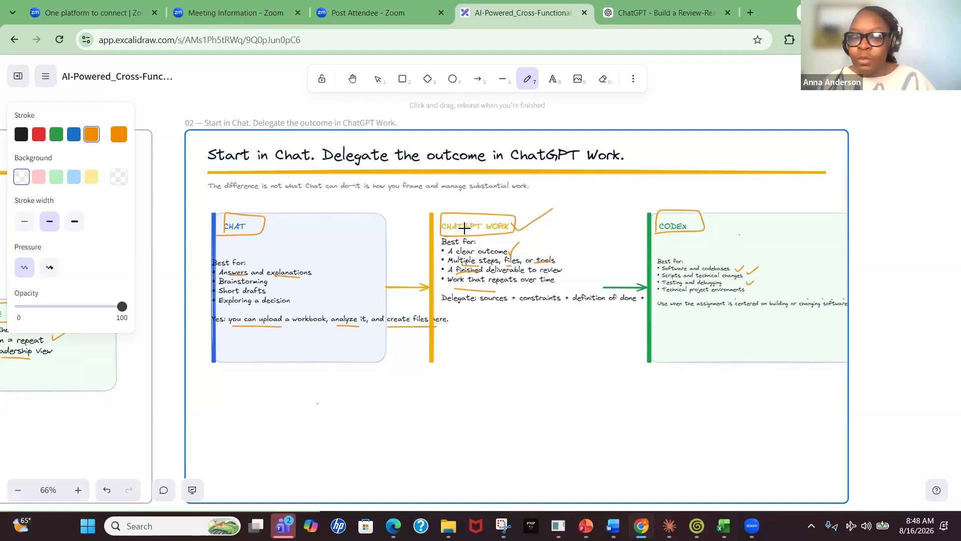
pyautogui.moveTo(459, 231)
pyautogui.mouseDown()
pyautogui.moveTo(480, 233)
pyautogui.moveTo(465, 232)
pyautogui.mouseUp()
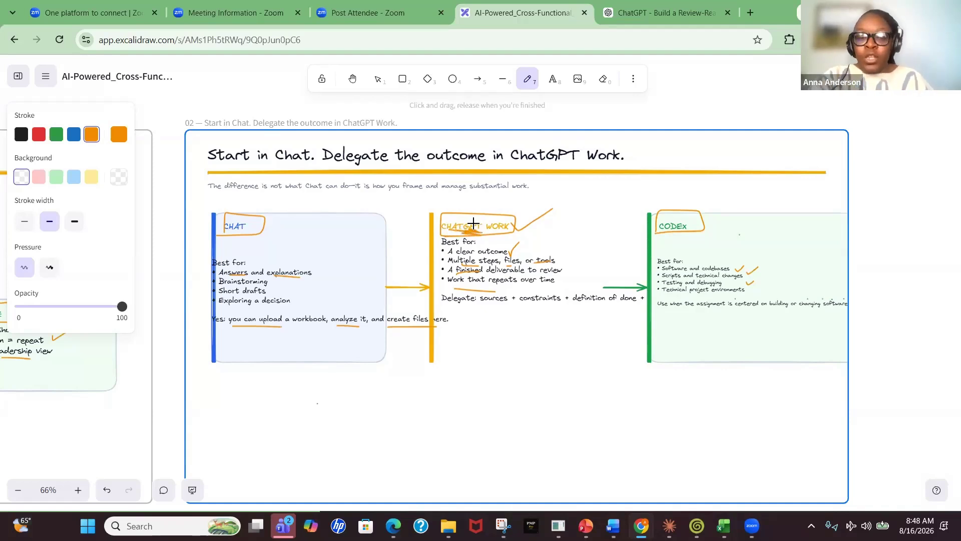
# On the Choose the model slide, underline "model", "reasoning" and "intentionally" in the title
pyautogui.hotkey('ctrl', '-')
pyautogui.hotkey('ctrl', '-')
pyautogui.hotkey('ctrl', '-')
pyautogui.scroll(-5, 473, 223)
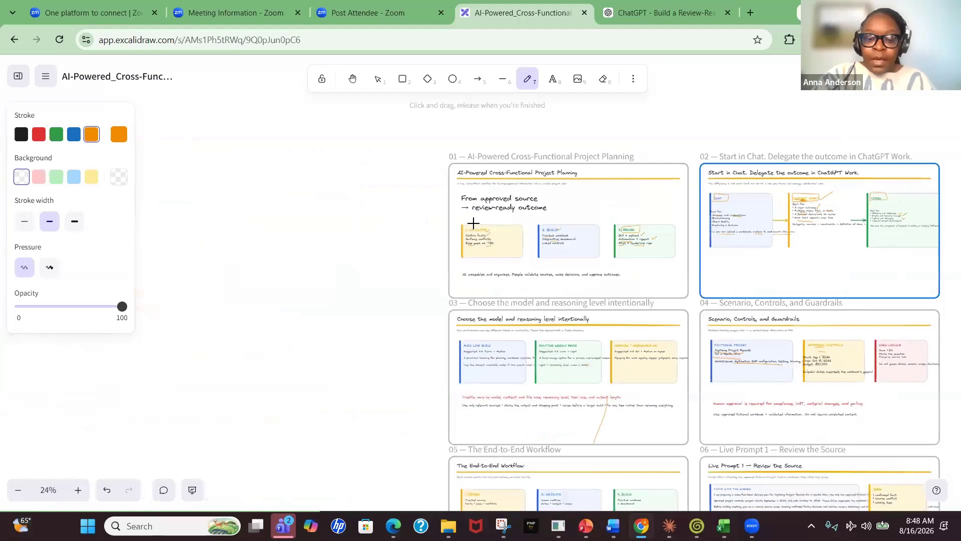
pyautogui.keyDown('ctrl'); pyautogui.scroll(5, 474, 222); pyautogui.keyUp('ctrl')
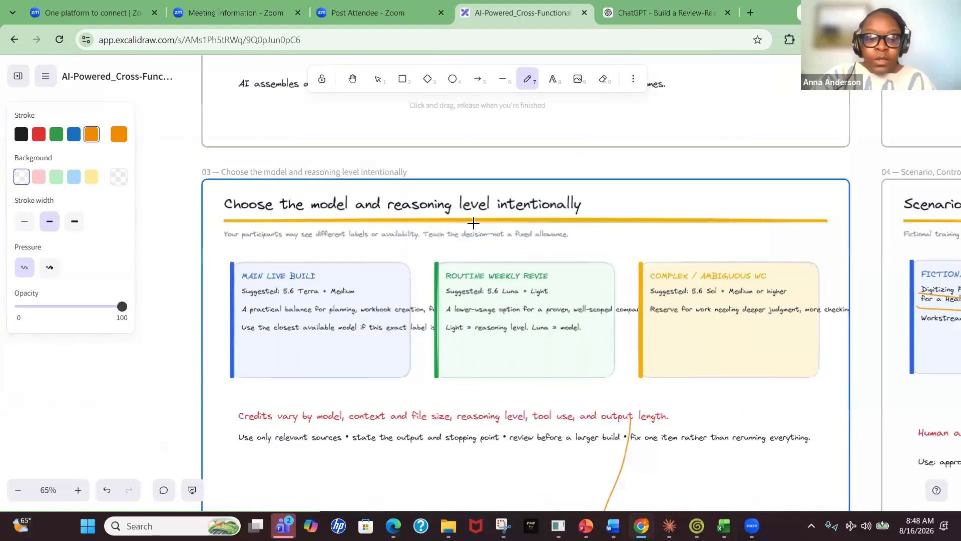
pyautogui.scroll(-2, 473, 223)
pyautogui.scroll(1, 472, 222)
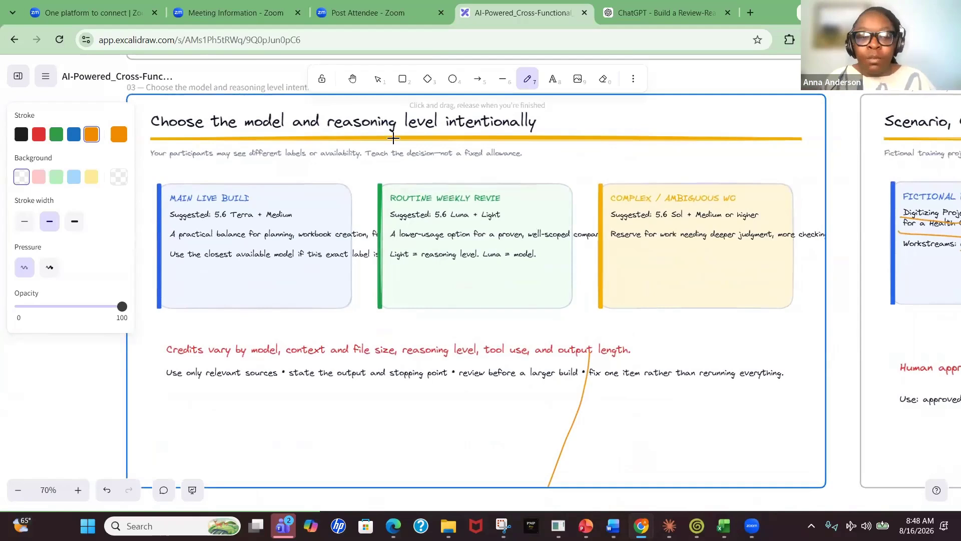
pyautogui.moveTo(246, 127); pyautogui.dragTo(279, 128)
pyautogui.moveTo(345, 132); pyautogui.dragTo(375, 131)
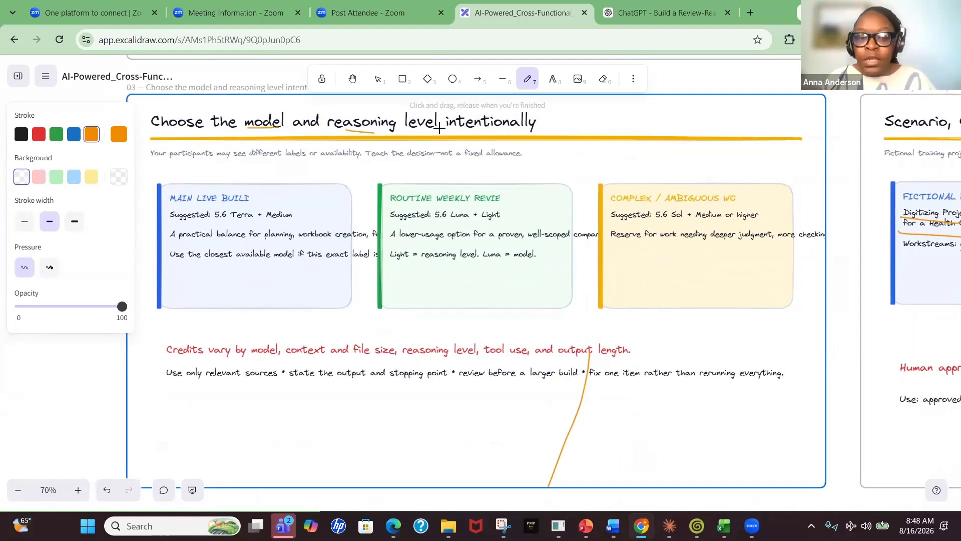
pyautogui.moveTo(447, 129); pyautogui.dragTo(505, 128)
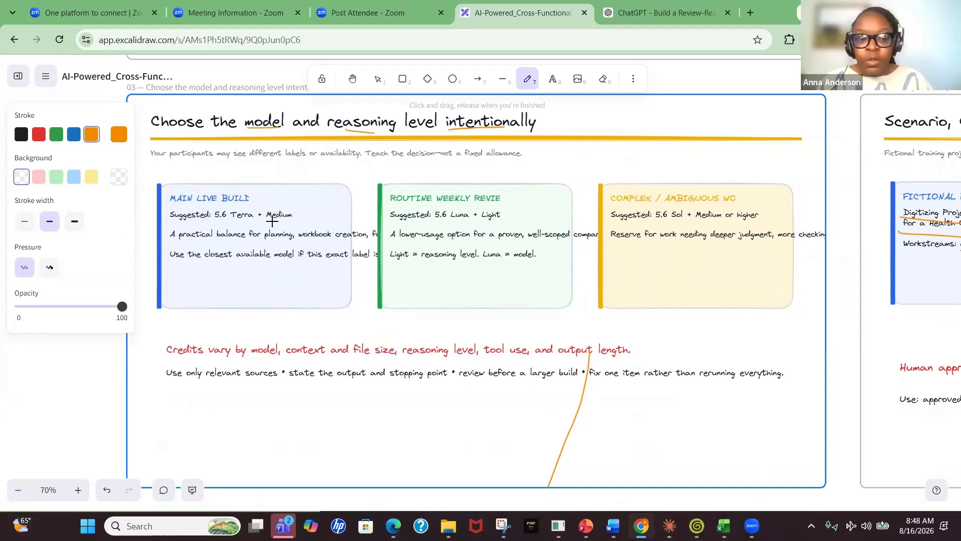
# Underline "5.6 Terra + Medium", "Suggested", "planning" and "closest available" in the MAIN LIVE BUILD card
pyautogui.moveTo(216, 219); pyautogui.dragTo(279, 219)
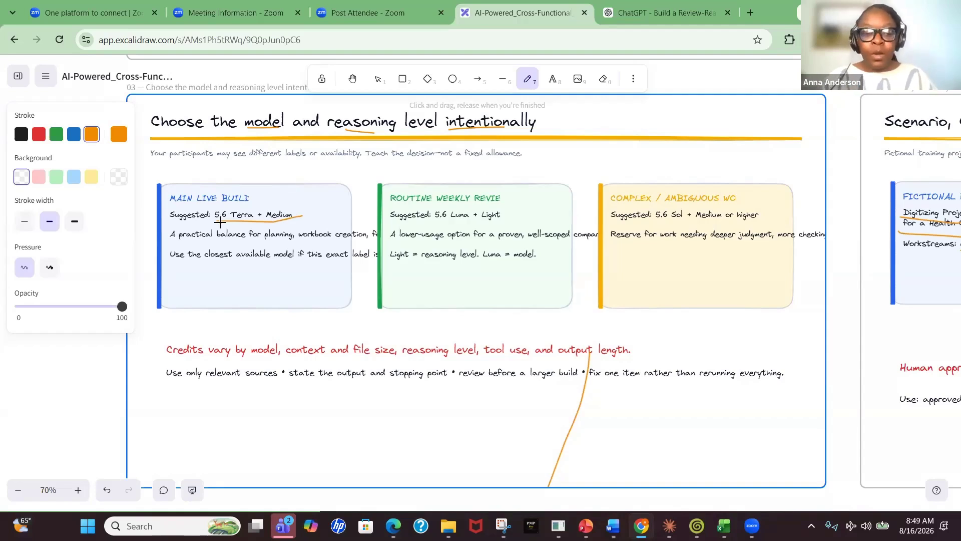
pyautogui.moveTo(174, 222); pyautogui.dragTo(207, 221)
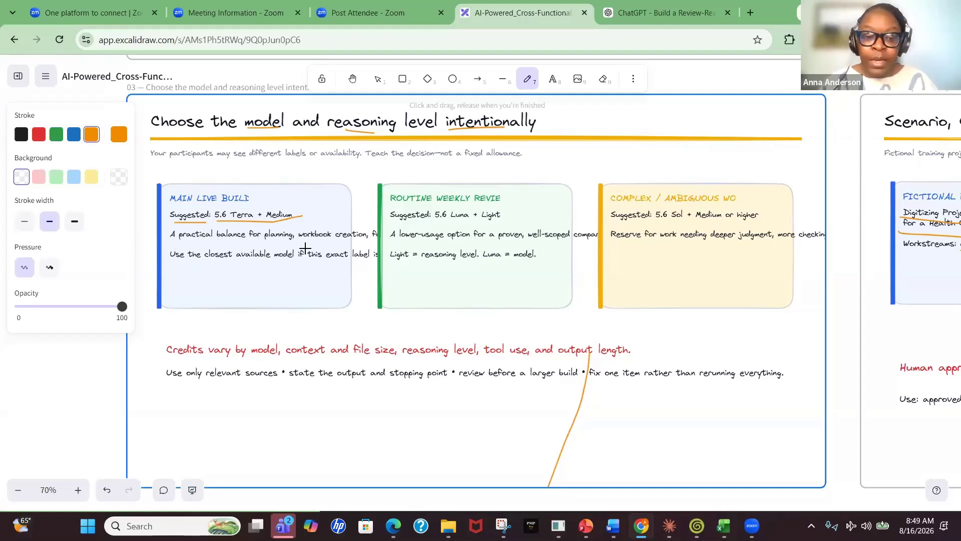
pyautogui.moveTo(260, 245); pyautogui.dragTo(293, 247)
pyautogui.moveTo(209, 263); pyautogui.dragTo(237, 264)
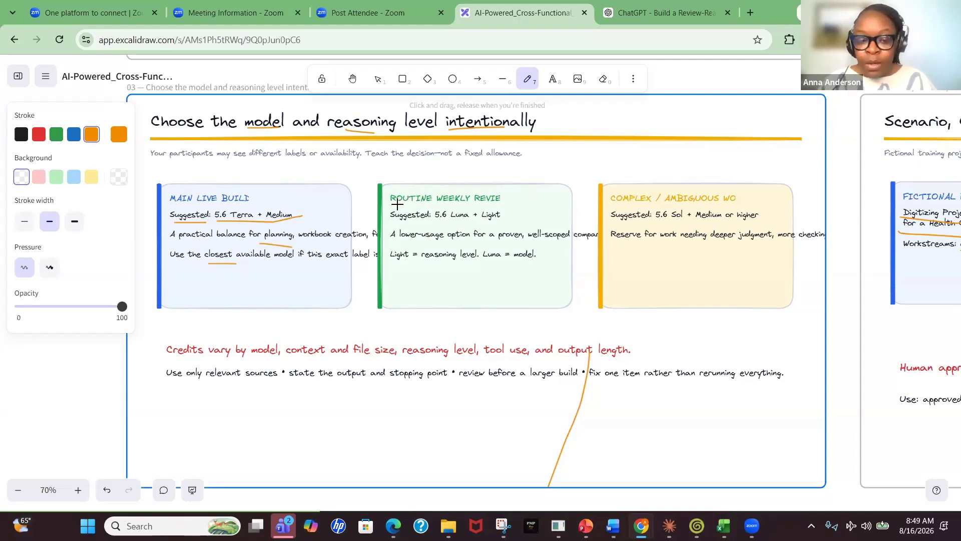
# Mark the suggested model lines in the ROUTINE WEEKLY REVIEW and COMPLEX / AMBIGUOUS cards
pyautogui.moveTo(398, 205); pyautogui.dragTo(467, 221)
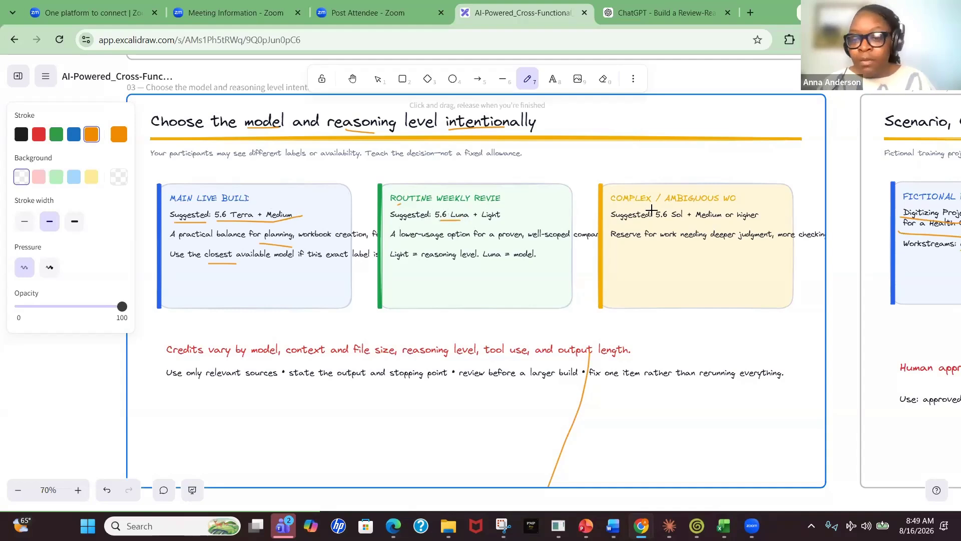
pyautogui.moveTo(651, 213); pyautogui.dragTo(667, 212)
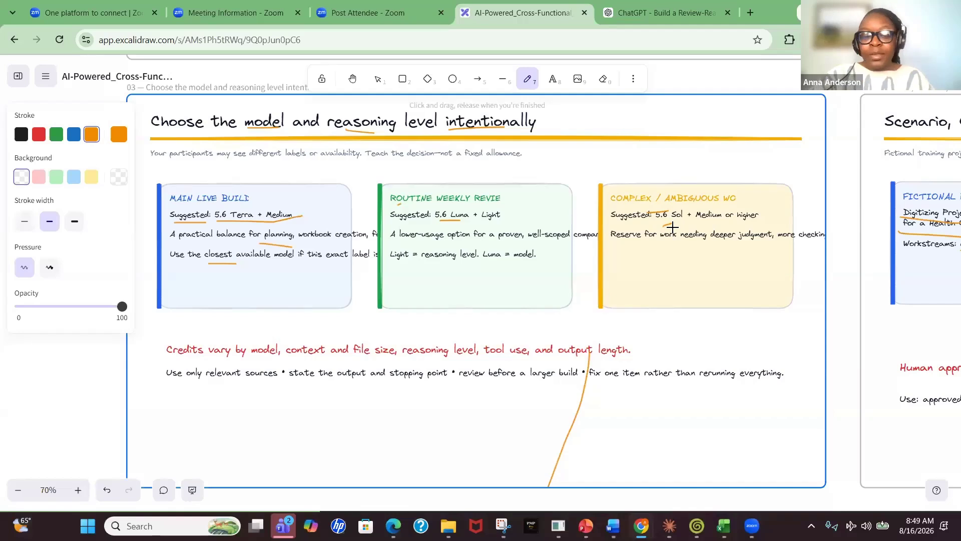
# Underline "Credits vary by model" below the cards
pyautogui.scroll(-4, 672, 228)
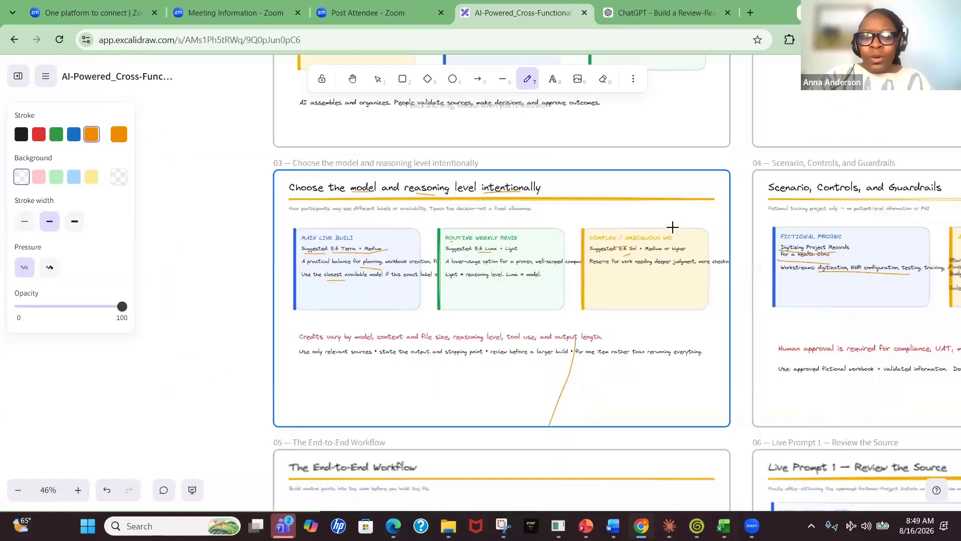
pyautogui.scroll(4, 672, 227)
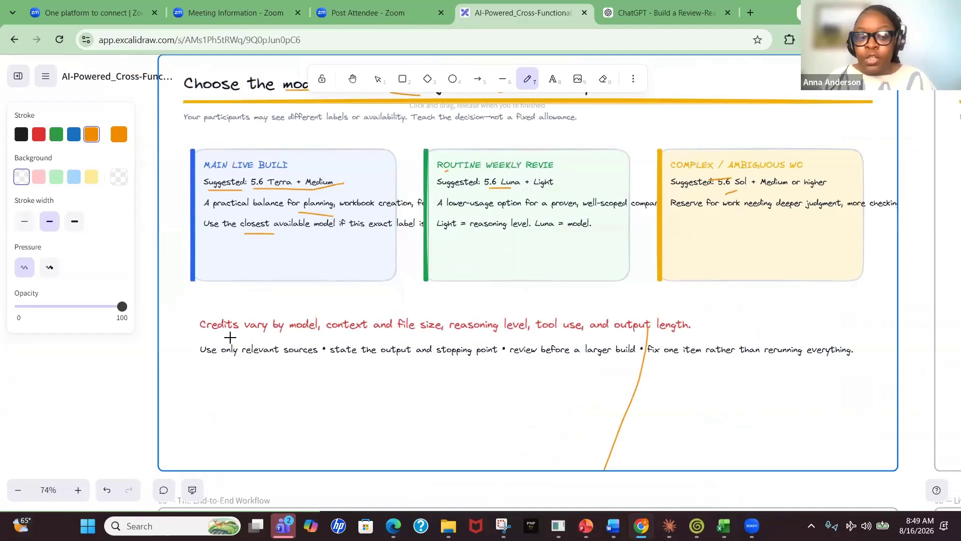
pyautogui.moveTo(236, 337); pyautogui.dragTo(310, 337)
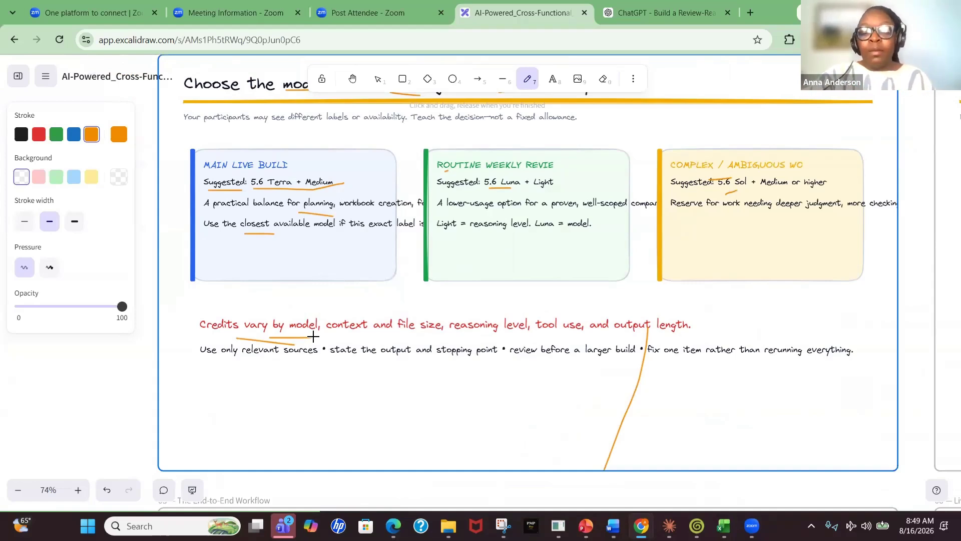
# On the Scenario, Controls, and Guardrails slide, resize the FICTIONAL PROJECT heading so it wraps onto two lines above the project name
pyautogui.scroll(-5, 312, 336)
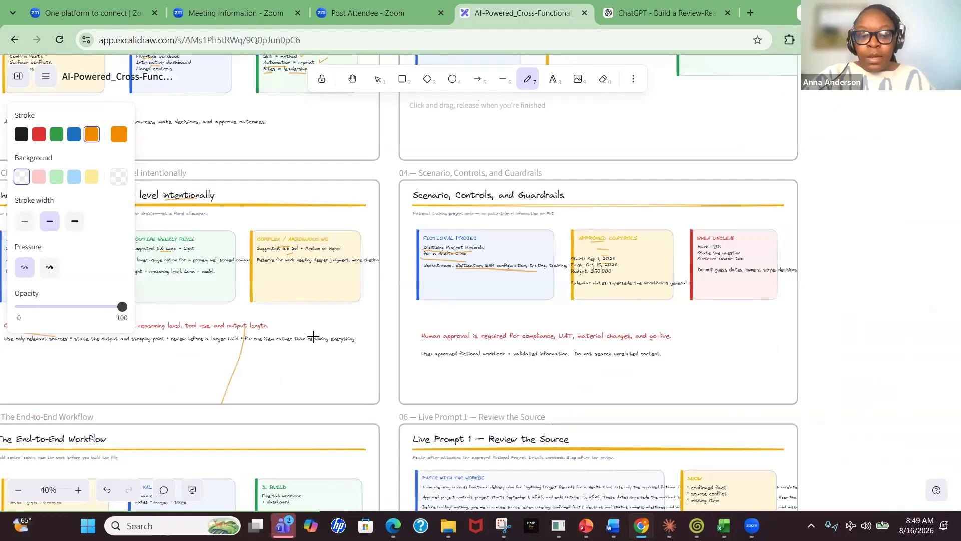
pyautogui.scroll(4, 313, 336)
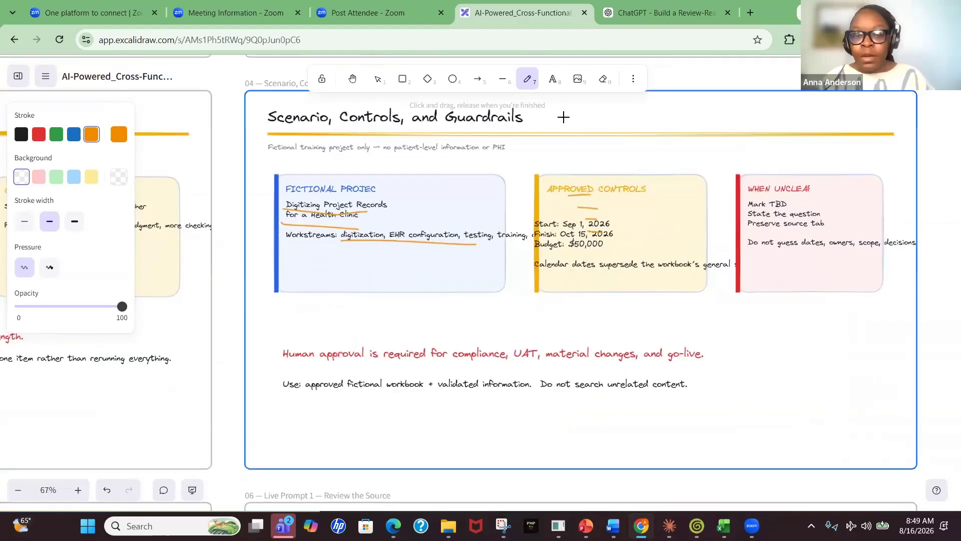
pyautogui.click(553, 79)
pyautogui.click(370, 193)
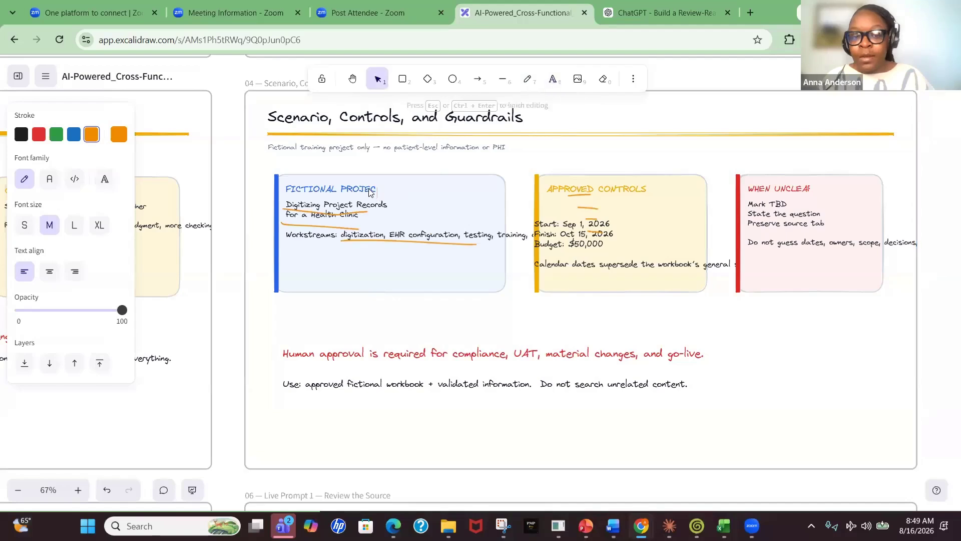
pyautogui.press('Escape')
pyautogui.moveTo(380, 190); pyautogui.dragTo(381, 191)
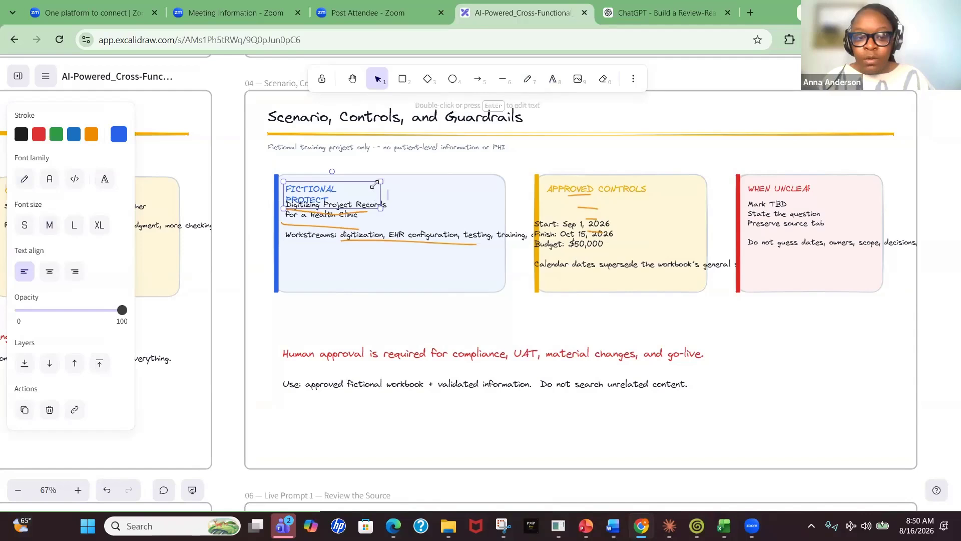
pyautogui.moveTo(380, 181); pyautogui.dragTo(356, 179)
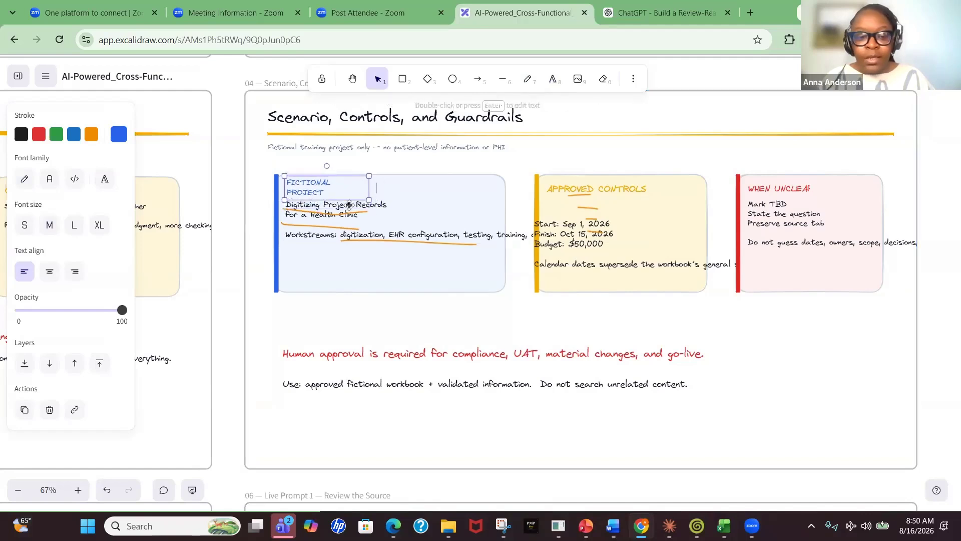
pyautogui.click(389, 219)
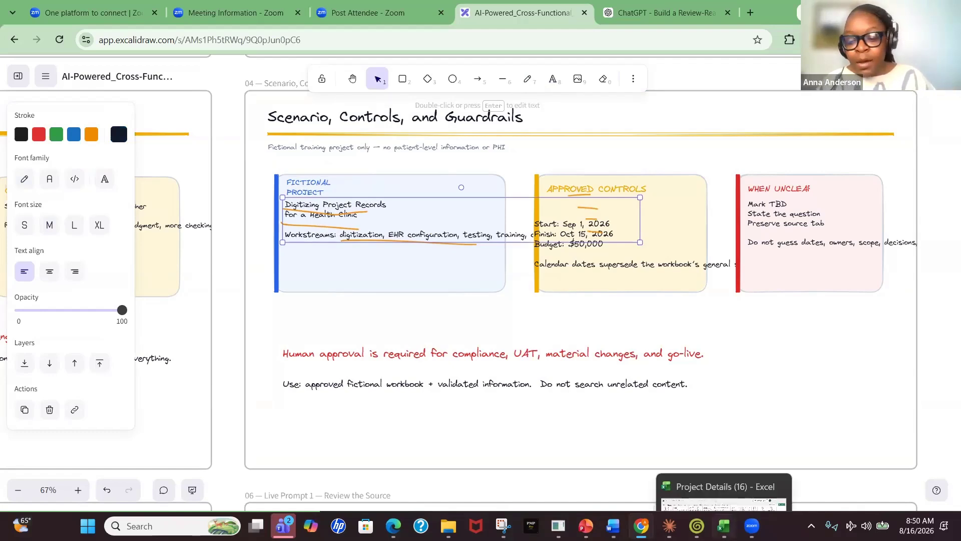
# Switch to the Project Details workbook in Excel and review its sheets from Project Scope through QA Test cases_Script
pyautogui.click(723, 526)
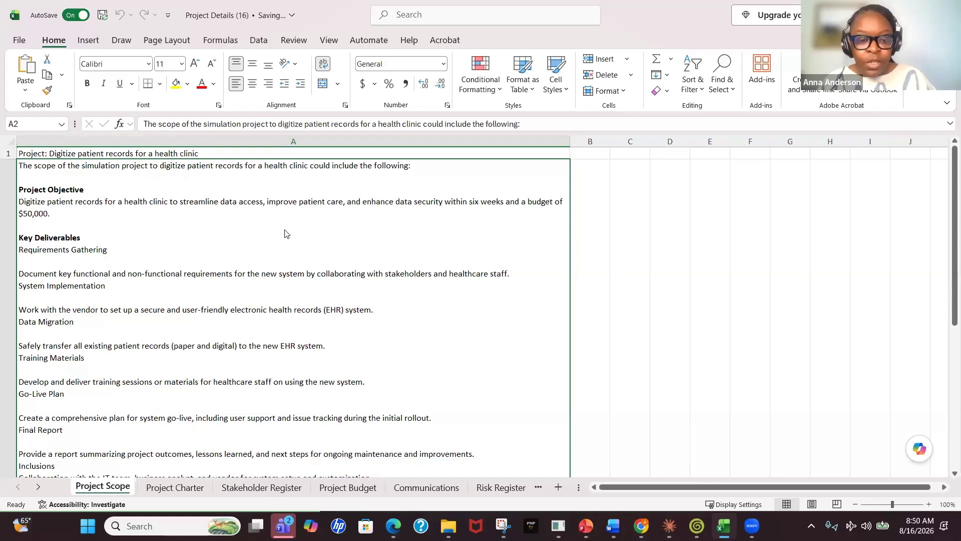
pyautogui.click(228, 336)
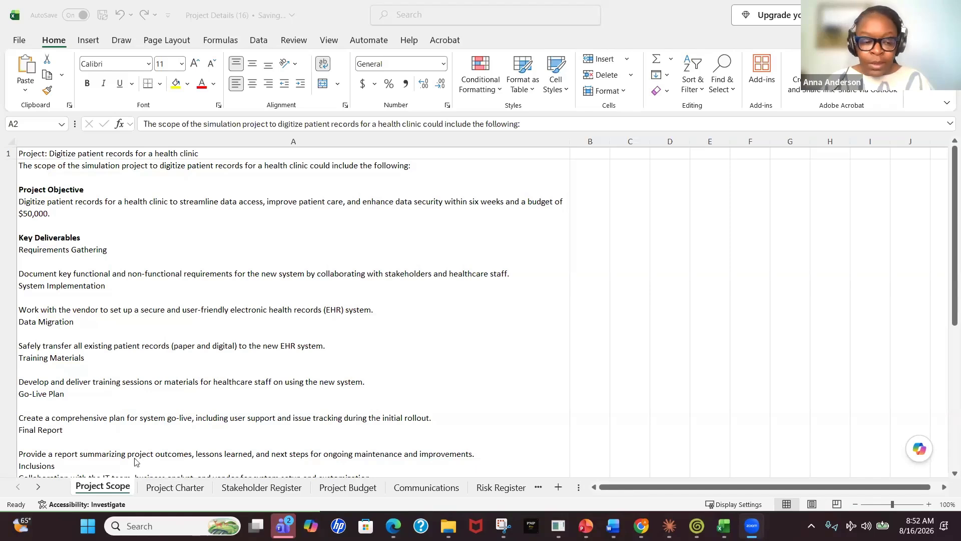
pyautogui.click(173, 488)
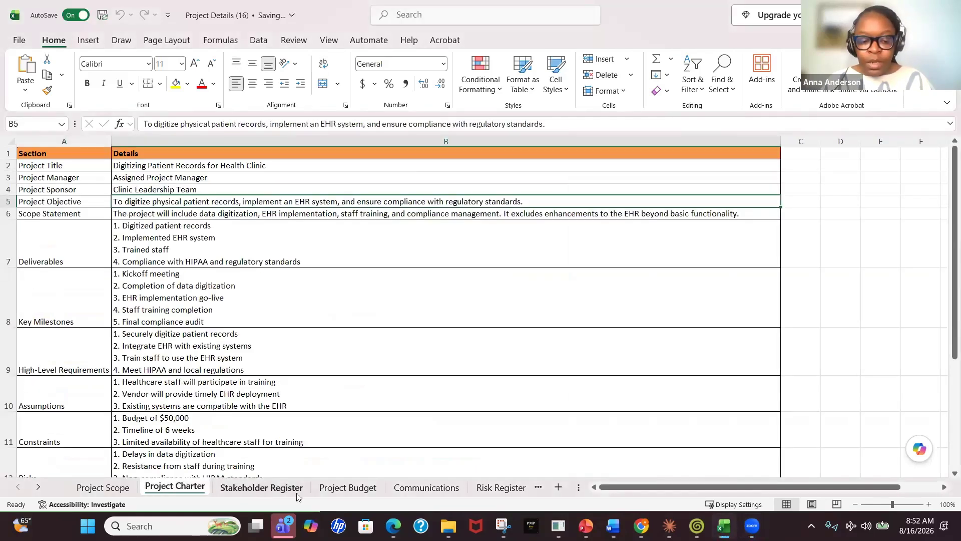
pyautogui.click(246, 490)
pyautogui.click(325, 347)
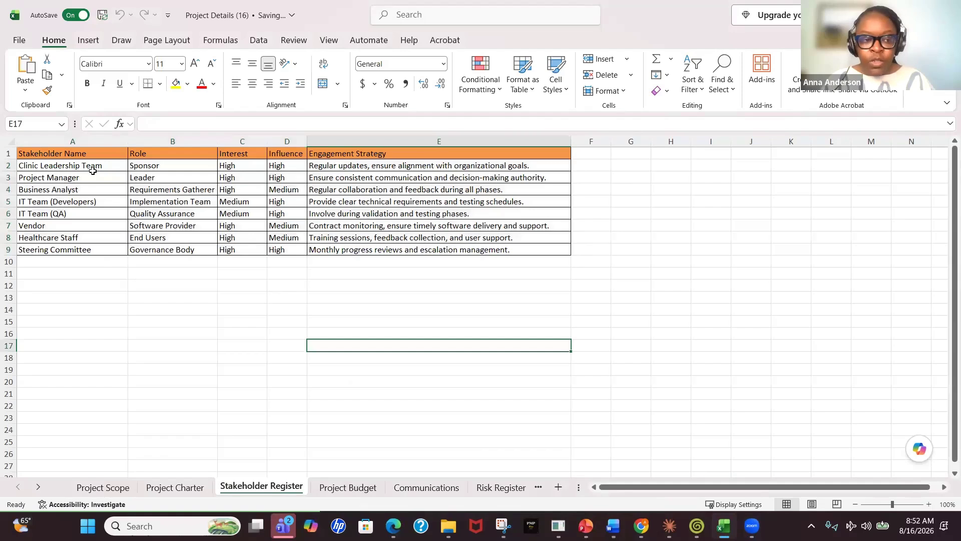
pyautogui.moveTo(93, 170); pyautogui.dragTo(95, 249)
pyautogui.click(173, 299)
pyautogui.click(247, 342)
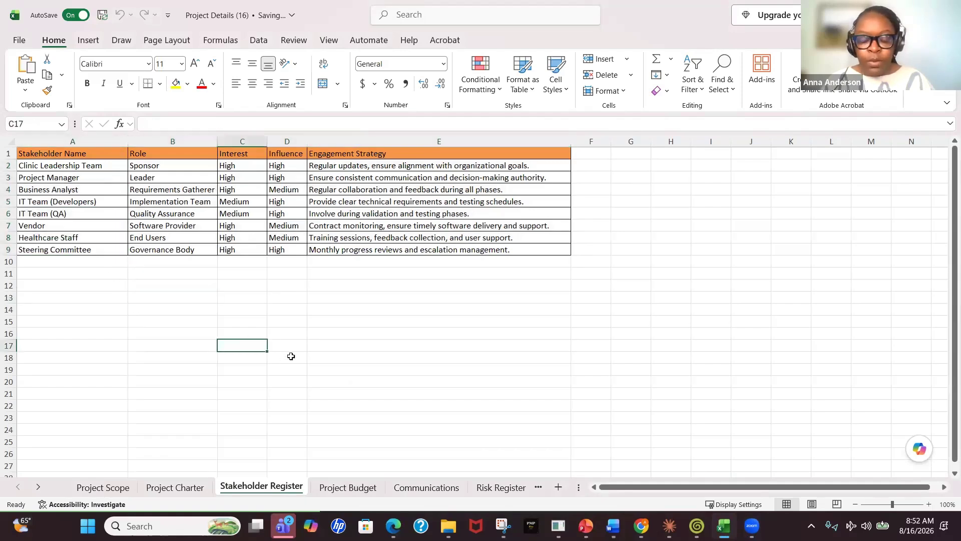
pyautogui.click(348, 487)
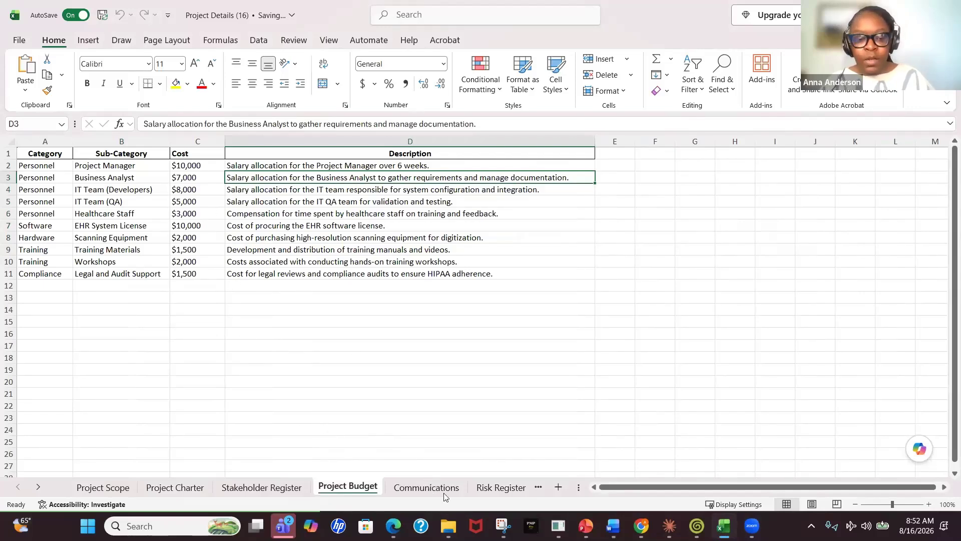
pyautogui.click(444, 493)
pyautogui.click(450, 493)
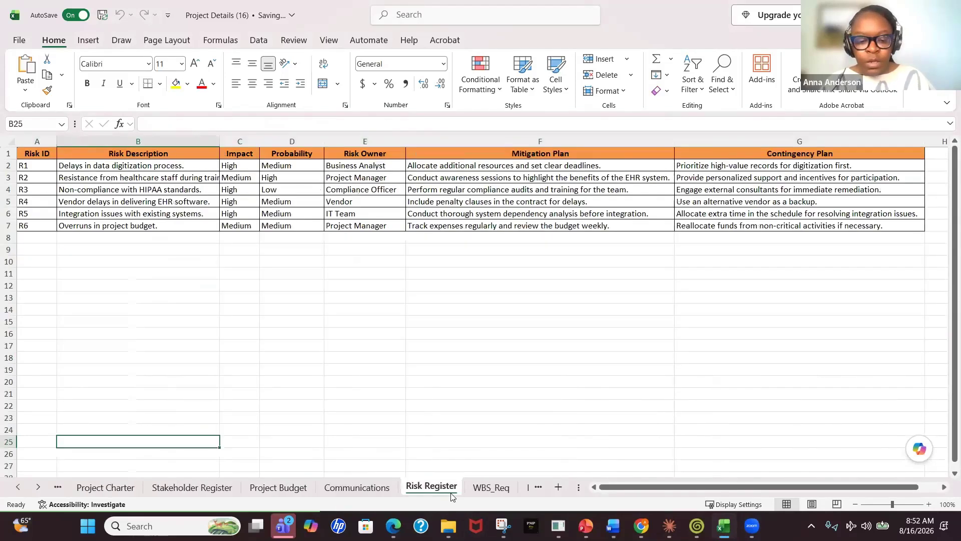
pyautogui.click(485, 493)
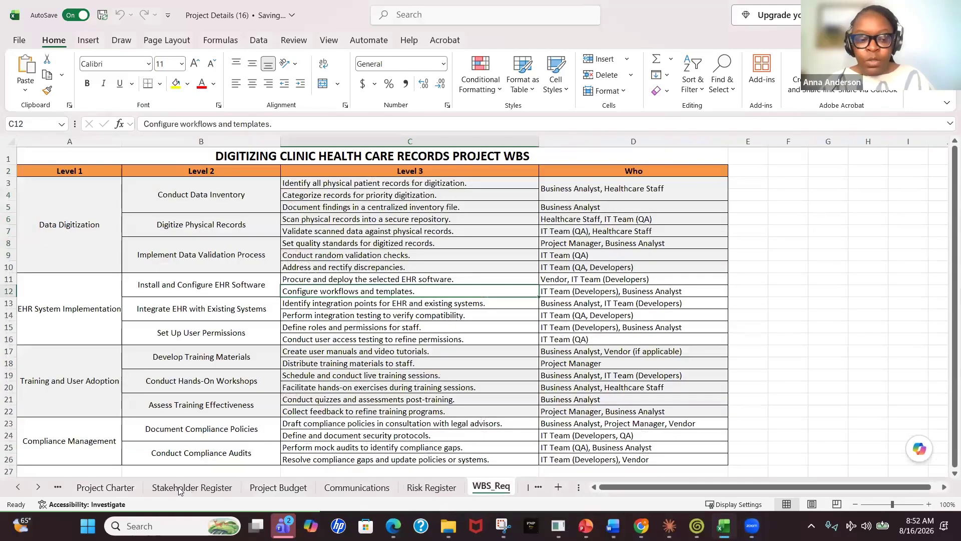
pyautogui.click(431, 490)
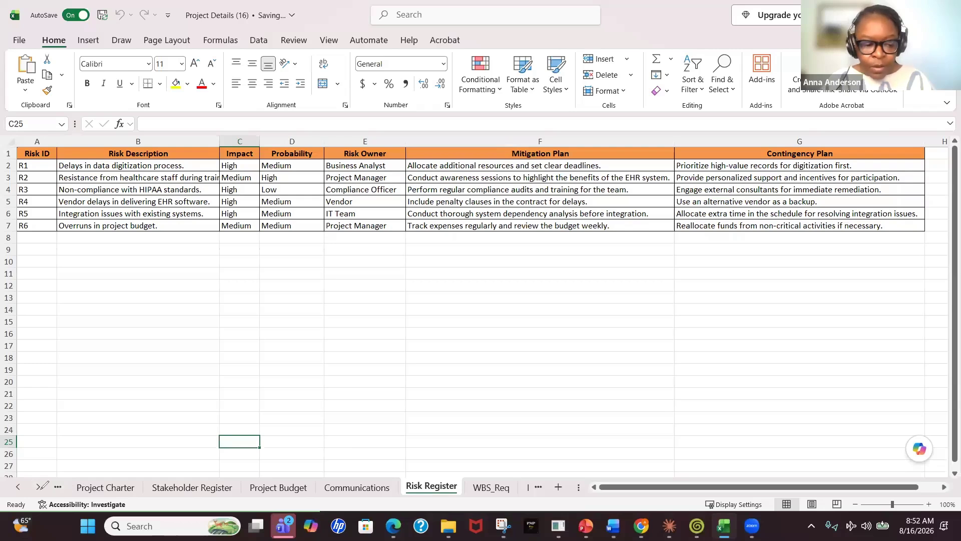
pyautogui.click(34, 492)
pyautogui.click(108, 431)
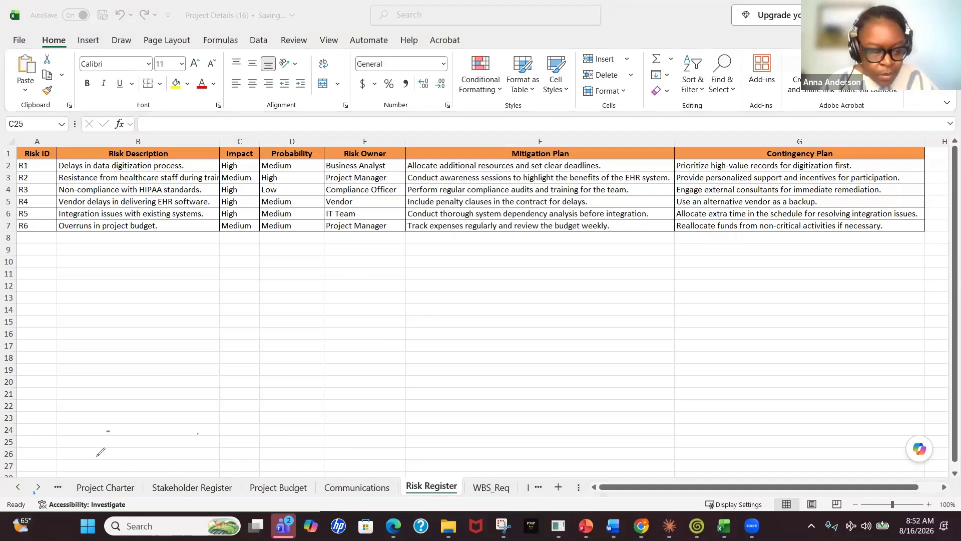
pyautogui.click(38, 485)
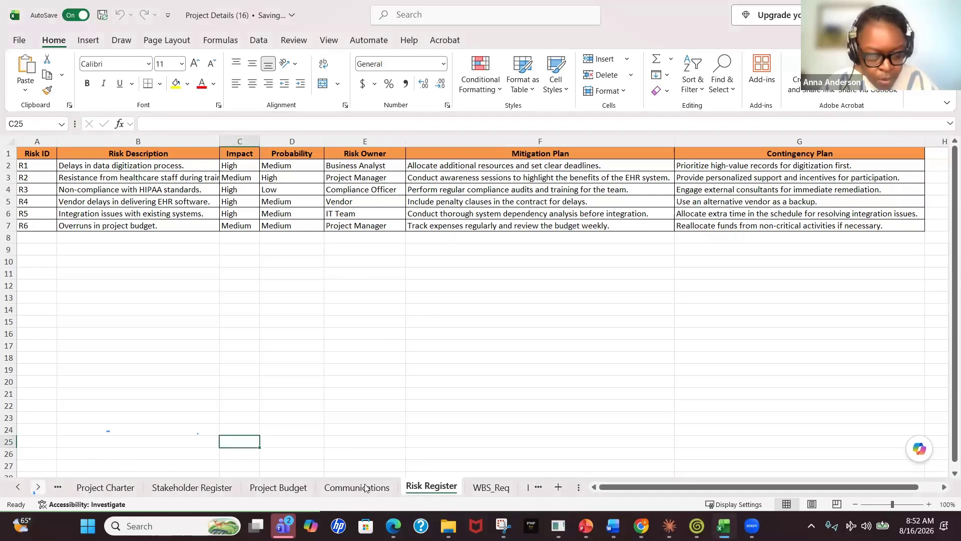
pyautogui.click(504, 489)
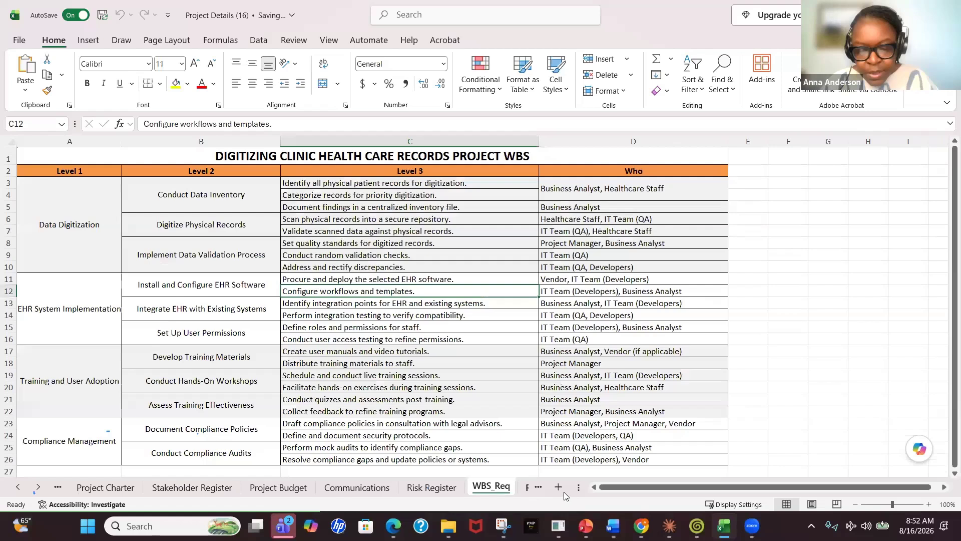
pyautogui.click(529, 488)
pyautogui.click(479, 487)
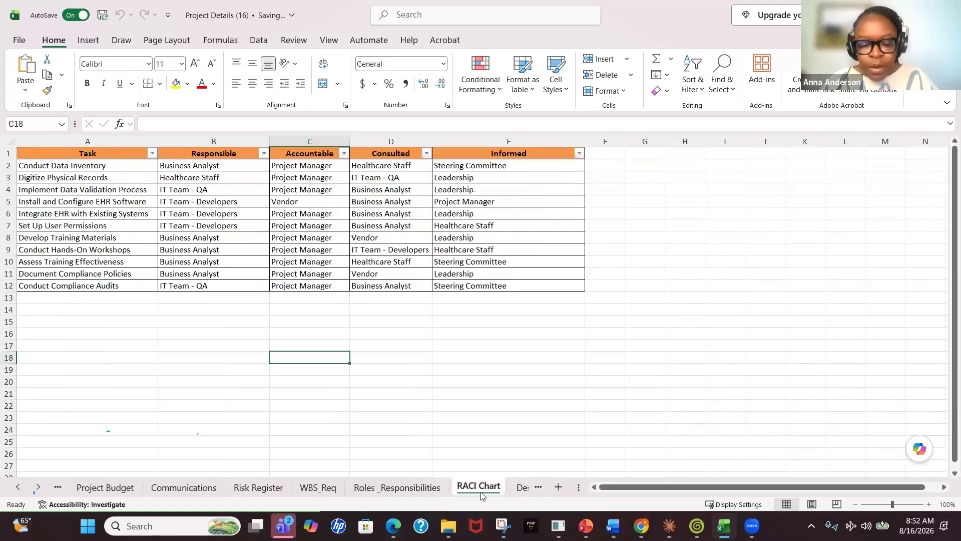
pyautogui.click(522, 488)
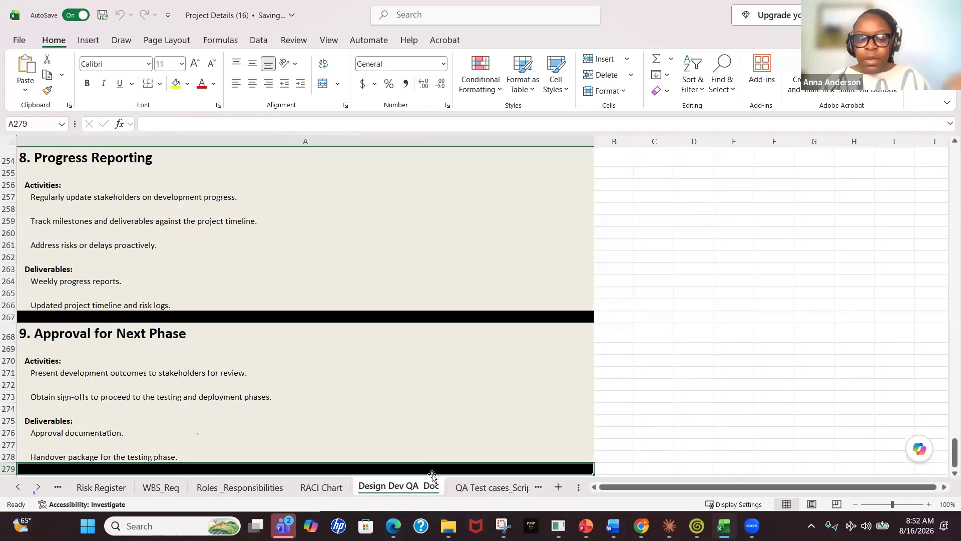
pyautogui.click(468, 489)
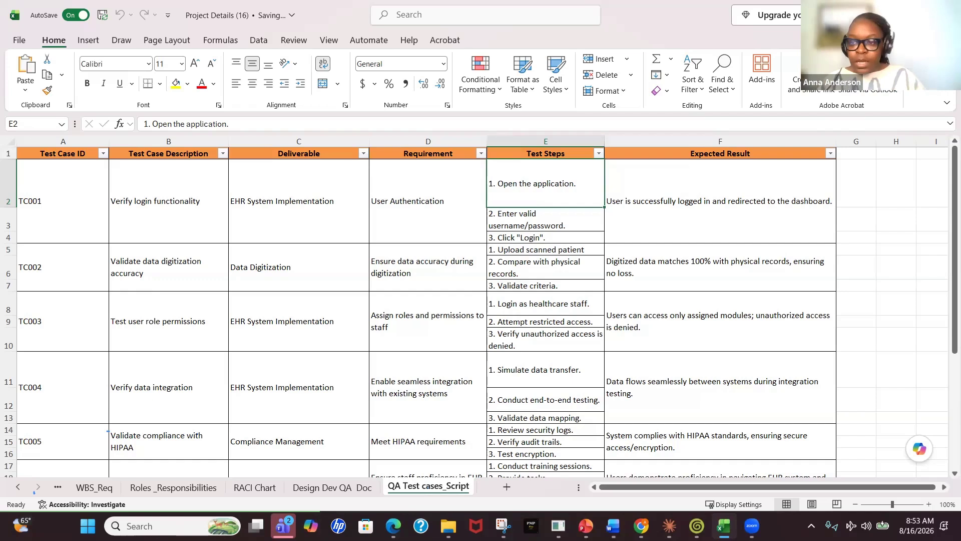
# Switch back to the browser and open the ChatGPT tab with the Build a Review-Ready Delivery Workbook project
pyautogui.hotkey('alt', 'Tab')
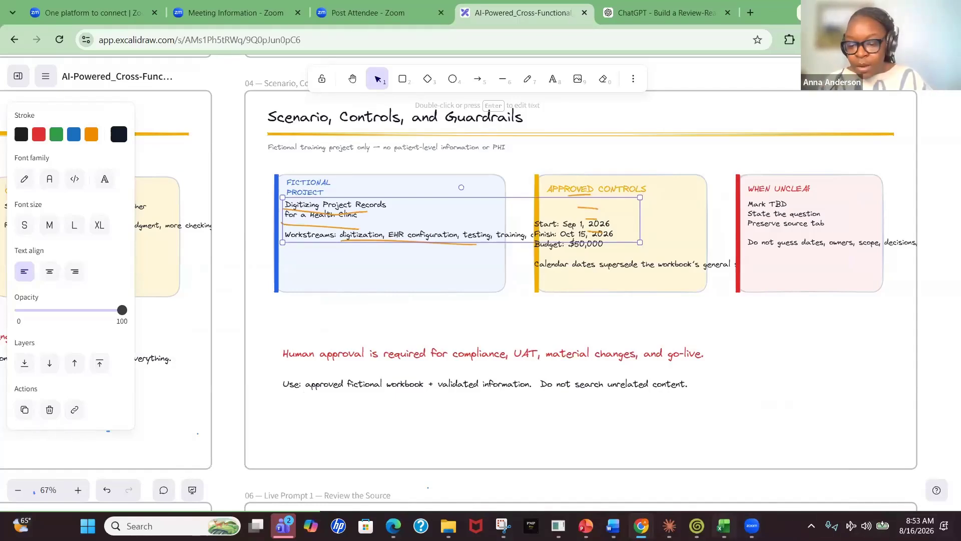
pyautogui.moveTo(724, 526)
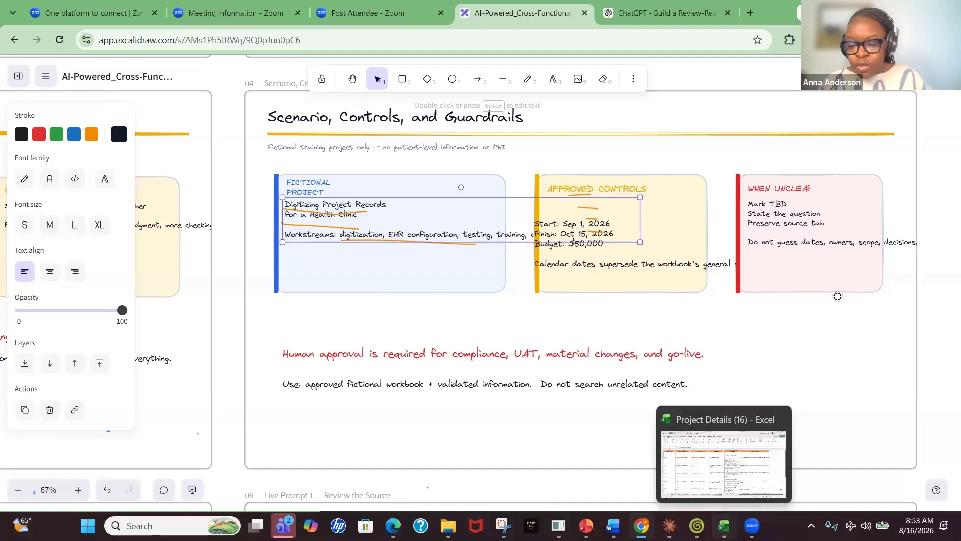
pyautogui.click(724, 526)
pyautogui.hotkey('alt', 'Tab')
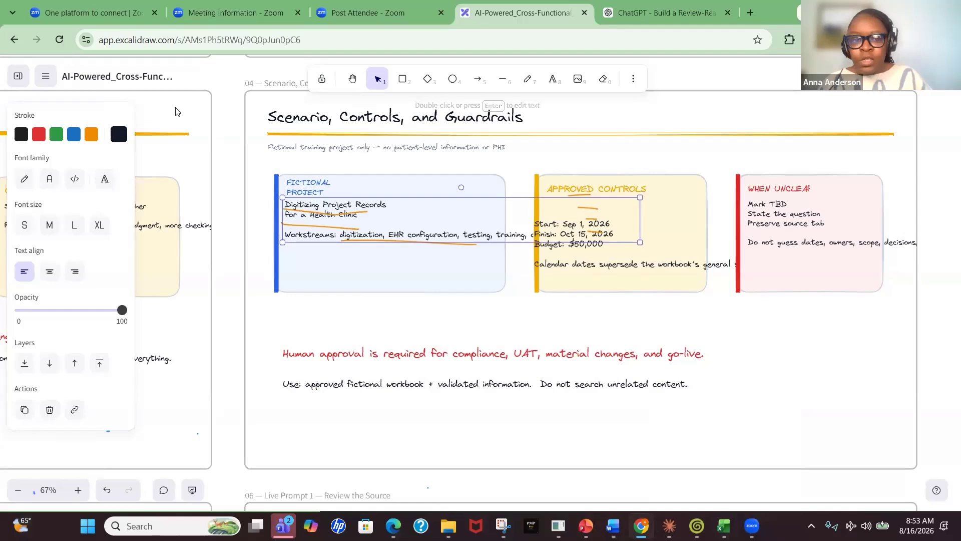
pyautogui.hotkey('ctrl', 'Tab')
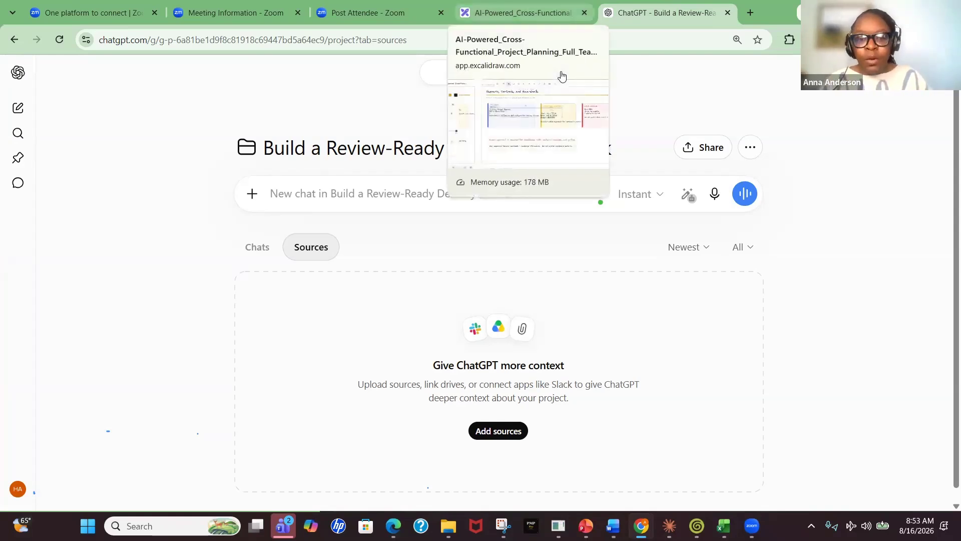
pyautogui.click(536, 79)
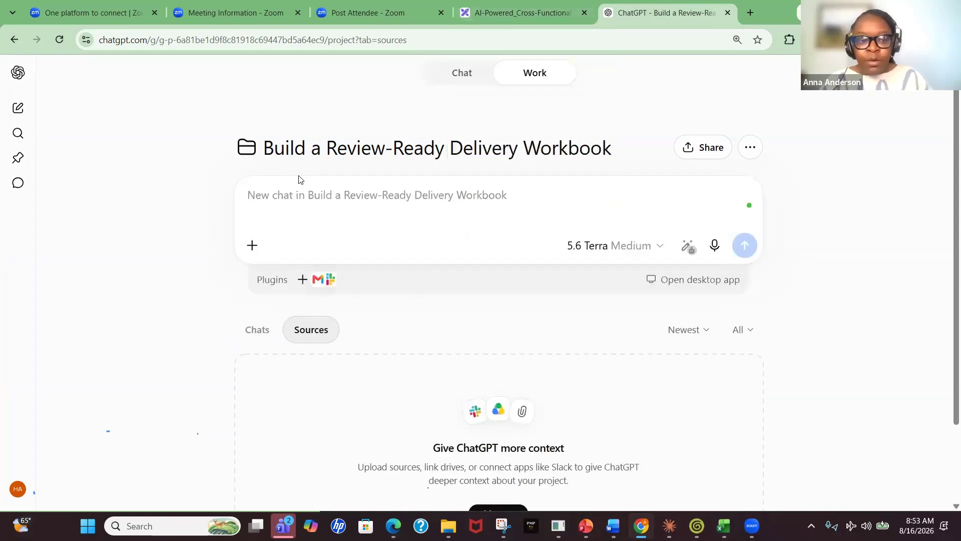
# Open the ChatGPT sidebar, scroll to the Projects list, and close the sidebar again
pyautogui.click(20, 73)
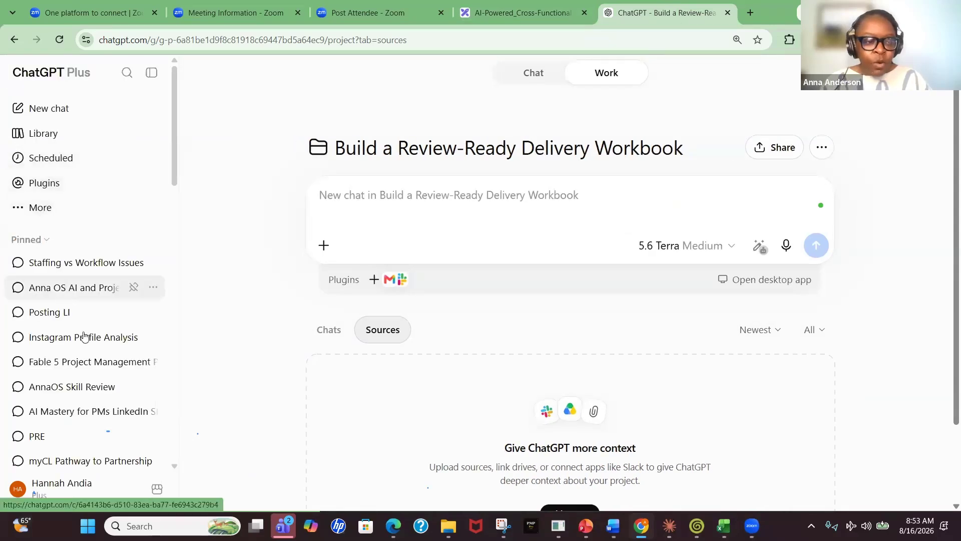
pyautogui.scroll(-5, 88, 335)
pyautogui.moveTo(151, 219)
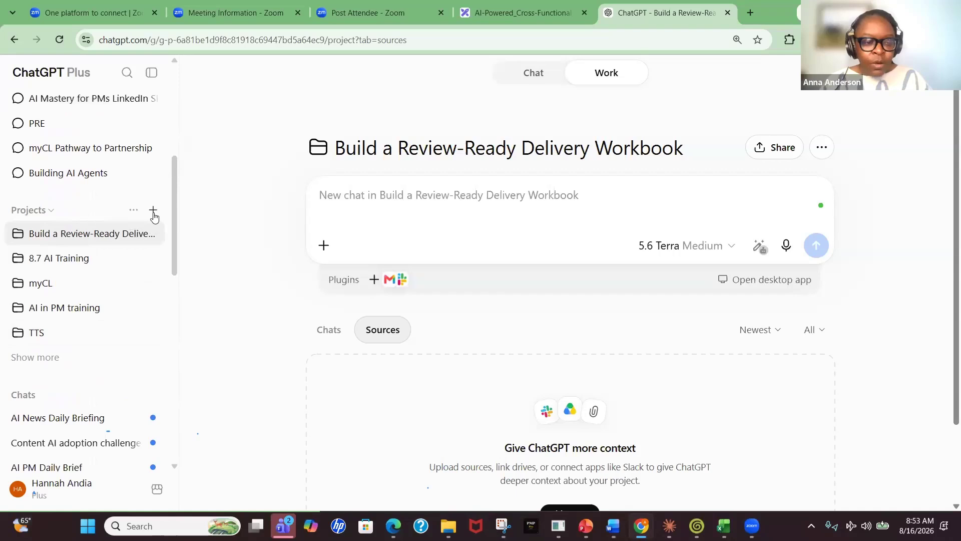
pyautogui.click(151, 73)
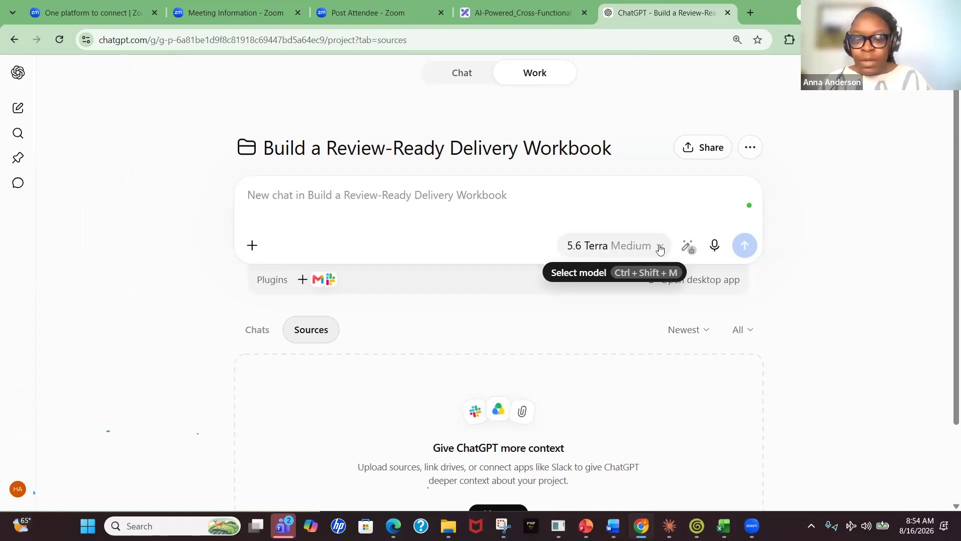
# Open the model selector and view the available models without changing the selection
pyautogui.click(659, 249)
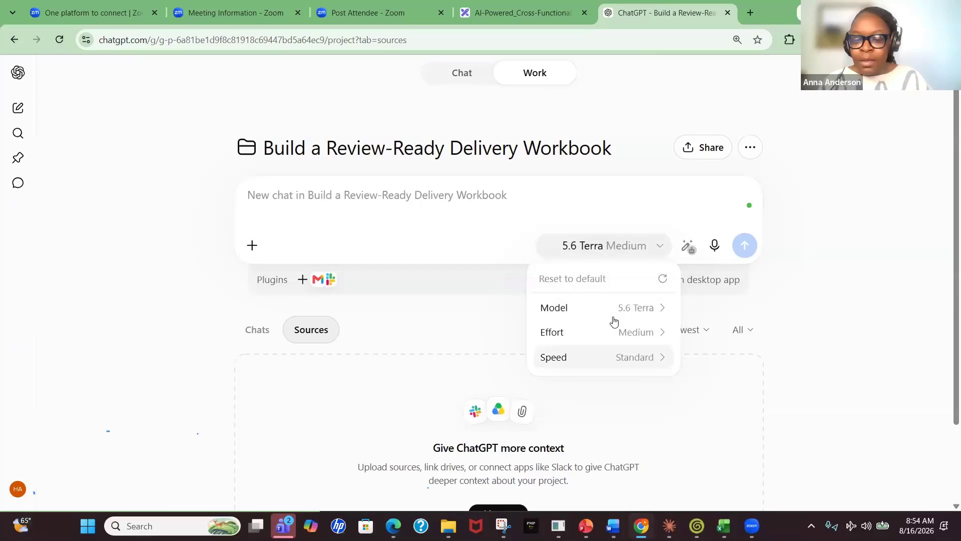
pyautogui.moveTo(619, 302)
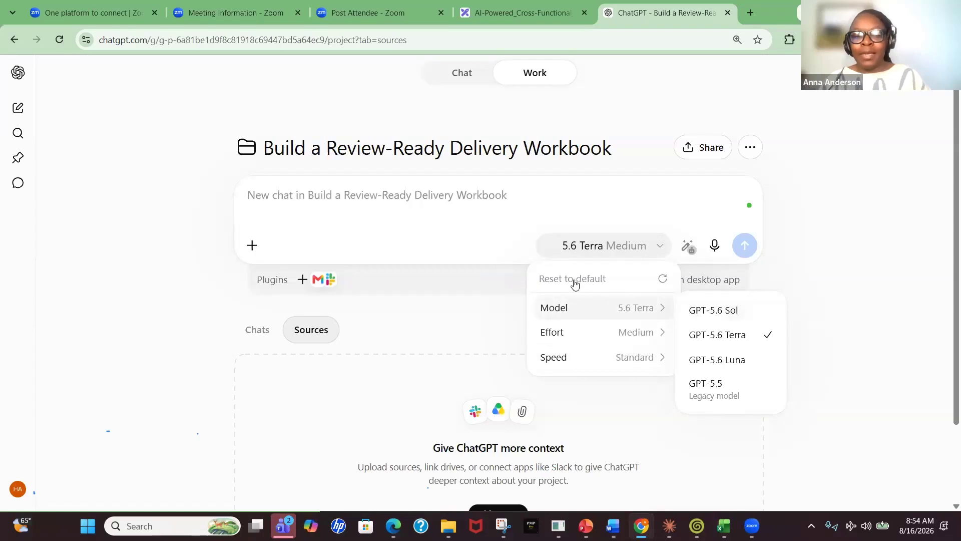
pyautogui.click(407, 203)
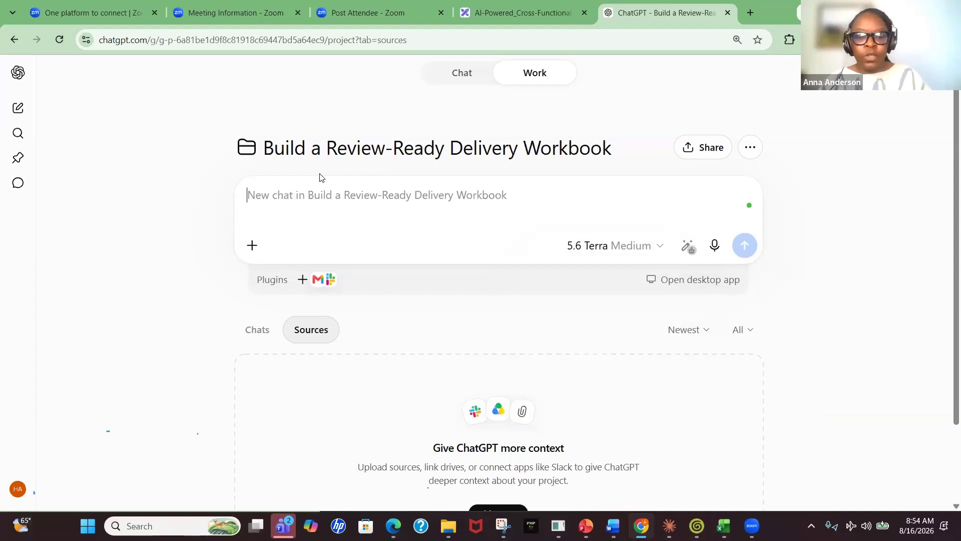
# View the project's Chats and Sources tabs
pyautogui.click(258, 340)
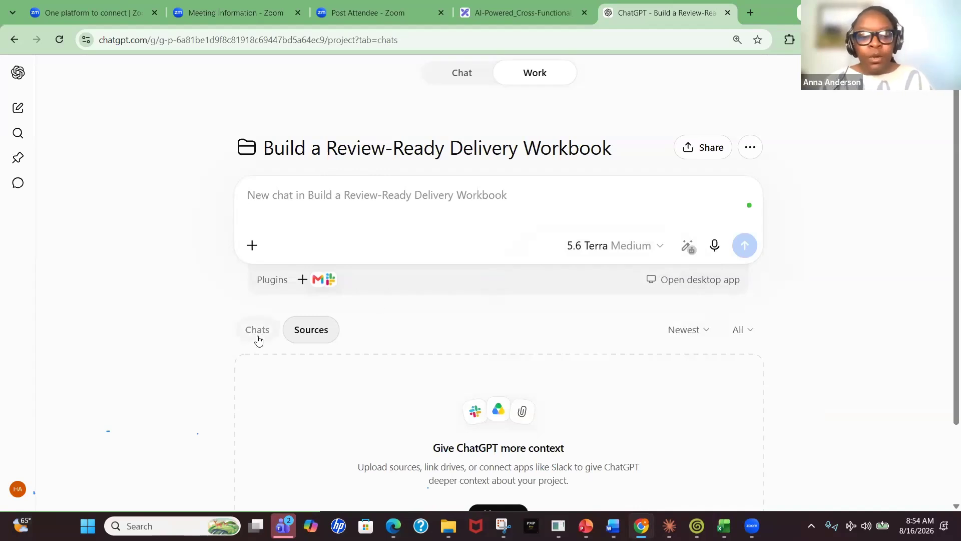
pyautogui.click(309, 334)
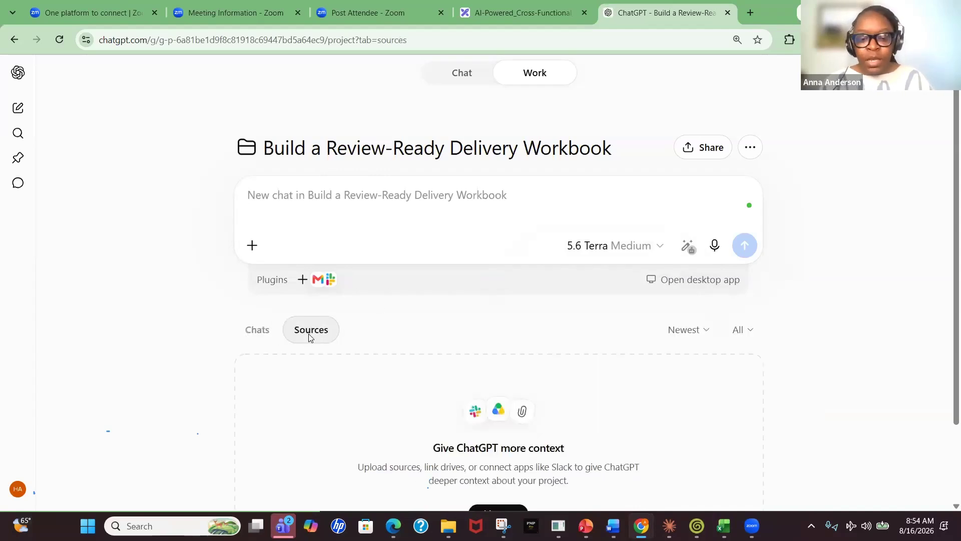
pyautogui.scroll(-1, 351, 340)
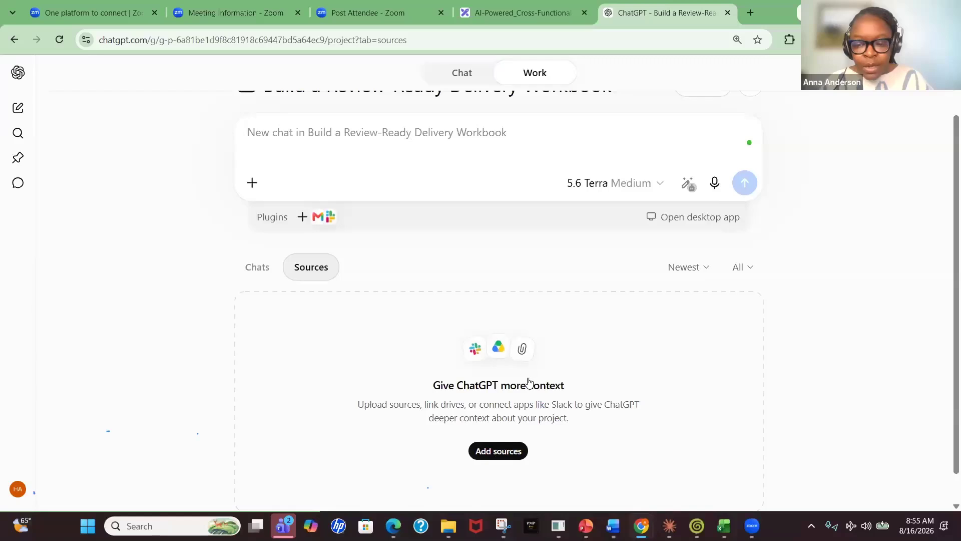
# Upload the Project Details (16) workbook from the Desktop as a source for the project
pyautogui.moveTo(724, 526)
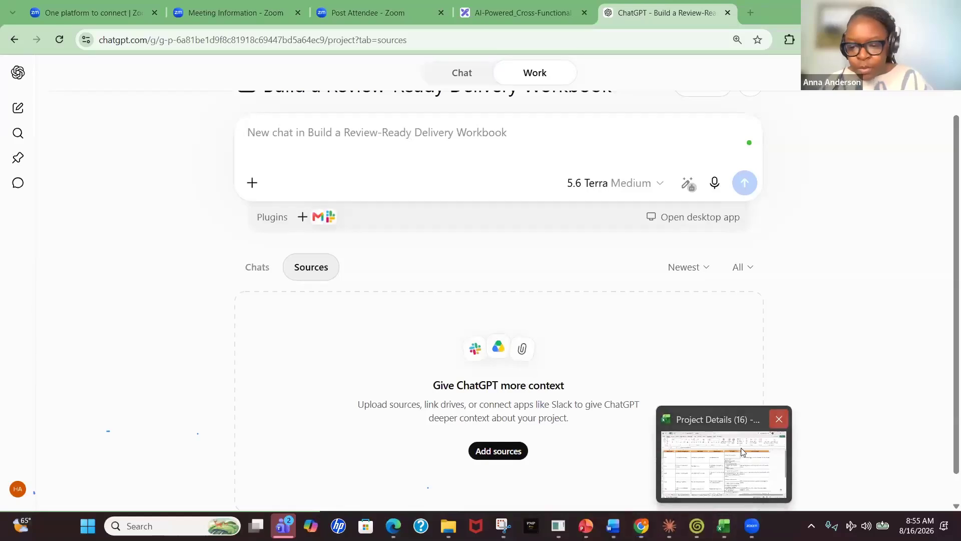
pyautogui.click(499, 457)
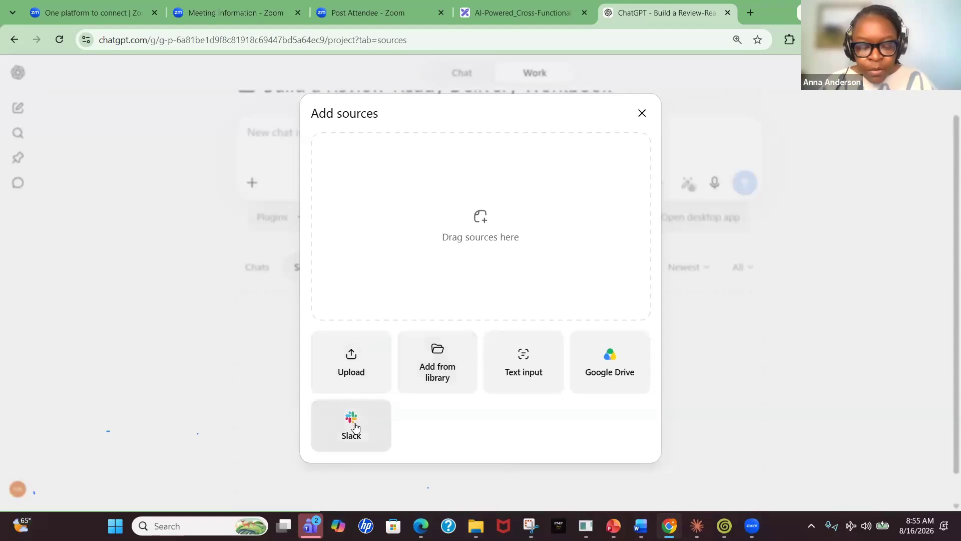
pyautogui.click(371, 373)
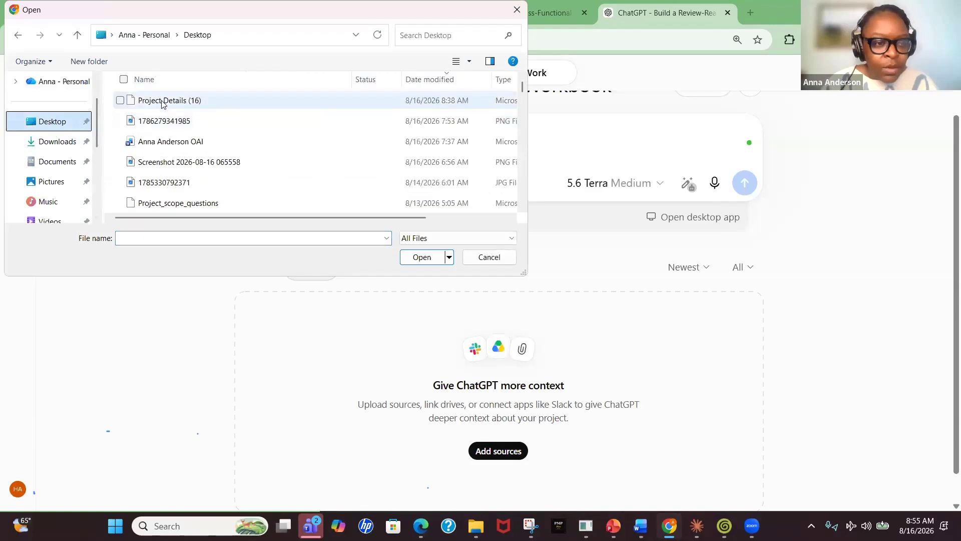
pyautogui.doubleClick(160, 99)
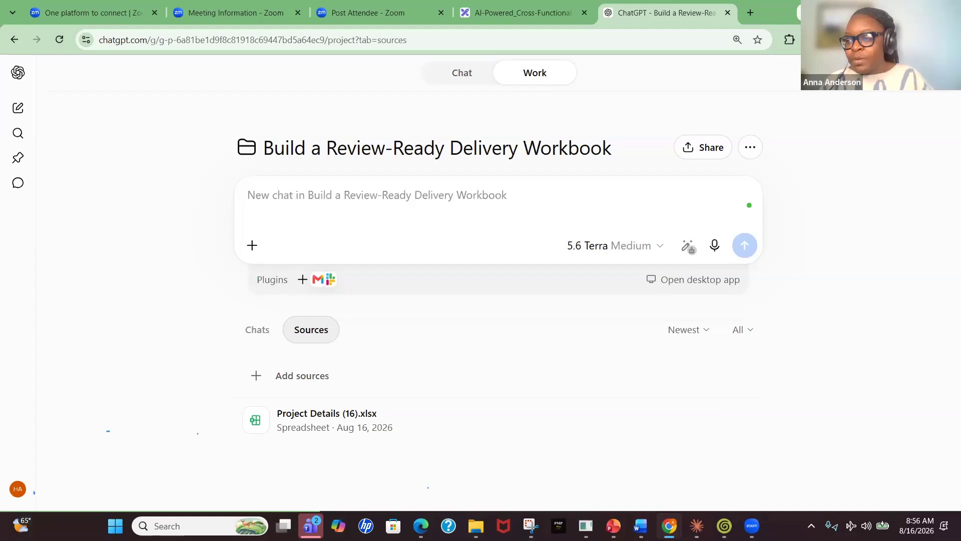
# Paste the source-review prompt for Digitizing Project Records for a Health Clinic into the project's new chat box
pyautogui.click(641, 526)
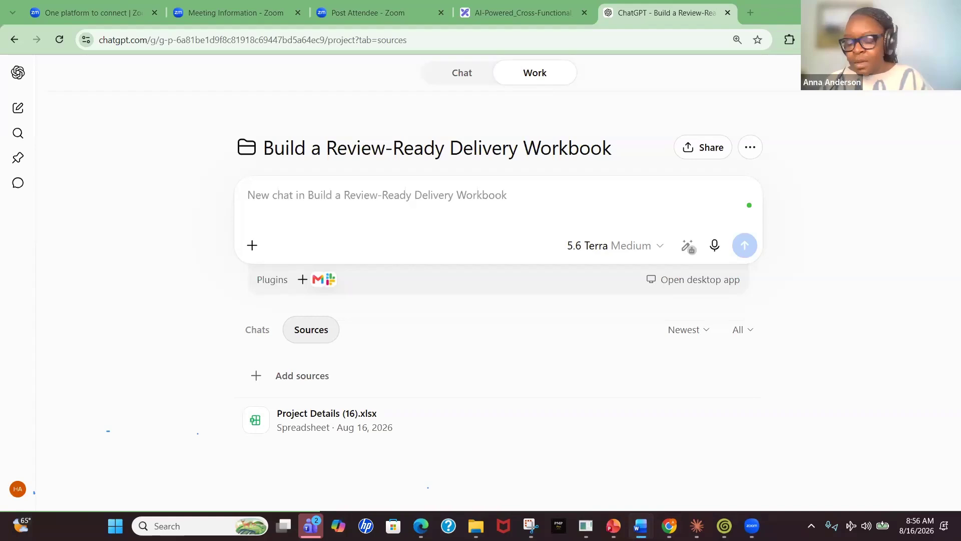
pyautogui.click(297, 198)
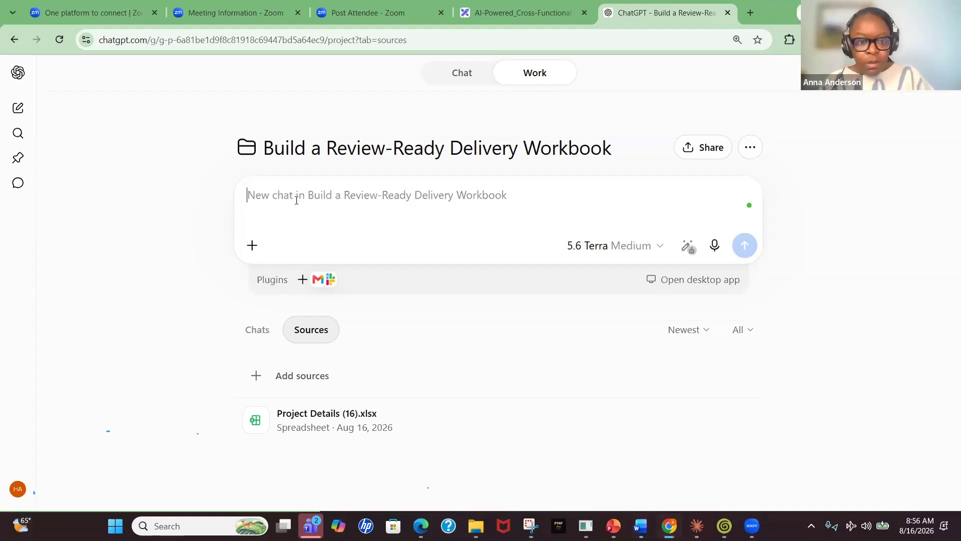
pyautogui.hotkey('ctrl', 'v')
pyautogui.scroll(10, 420, 239)
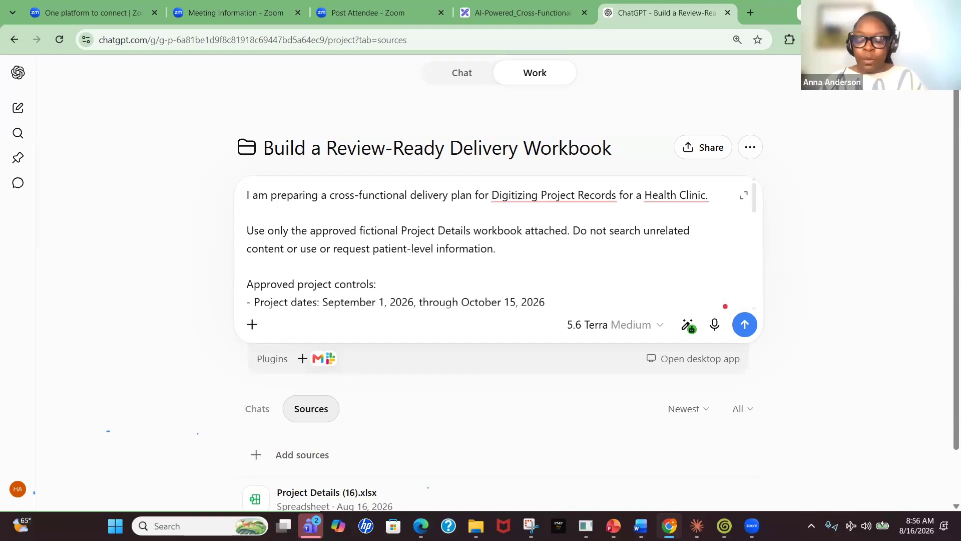
# Read through the pasted prompt's controls and review instructions, then send it
pyautogui.hotkey('alt', 'Tab')
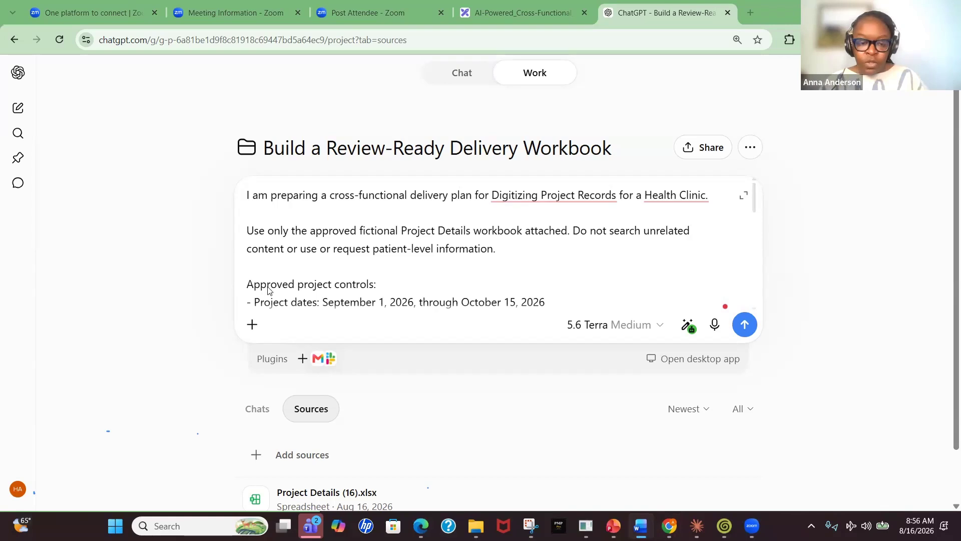
pyautogui.scroll(-2, 295, 426)
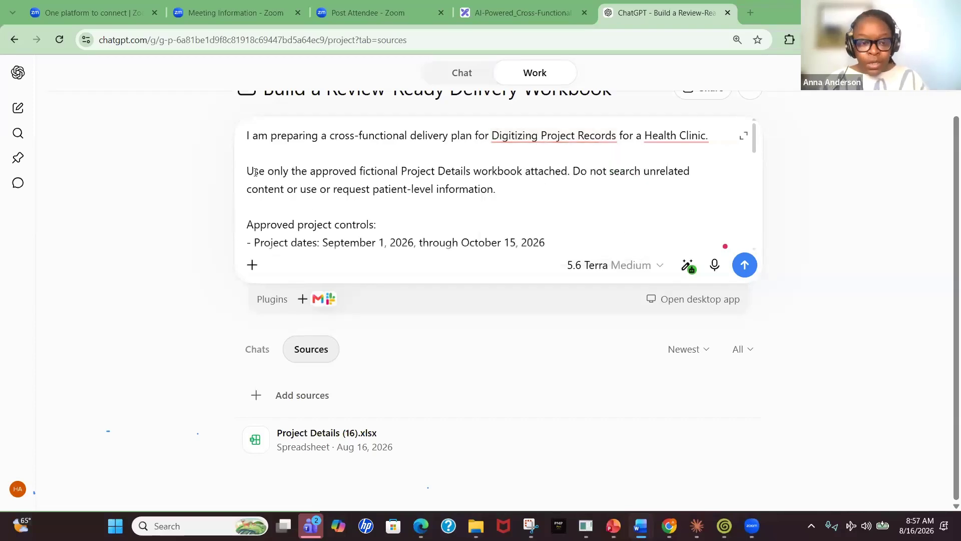
pyautogui.moveTo(250, 172); pyautogui.dragTo(293, 173)
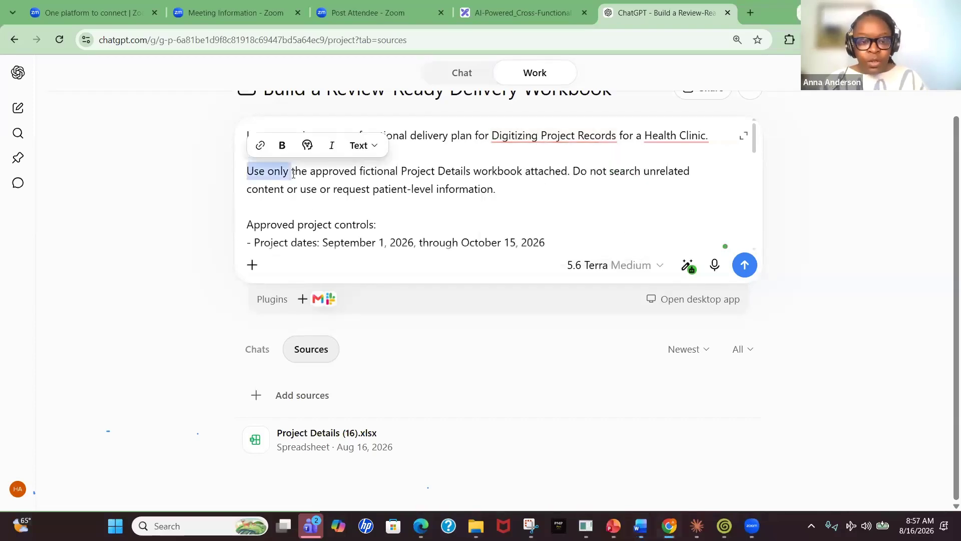
pyautogui.click(307, 188)
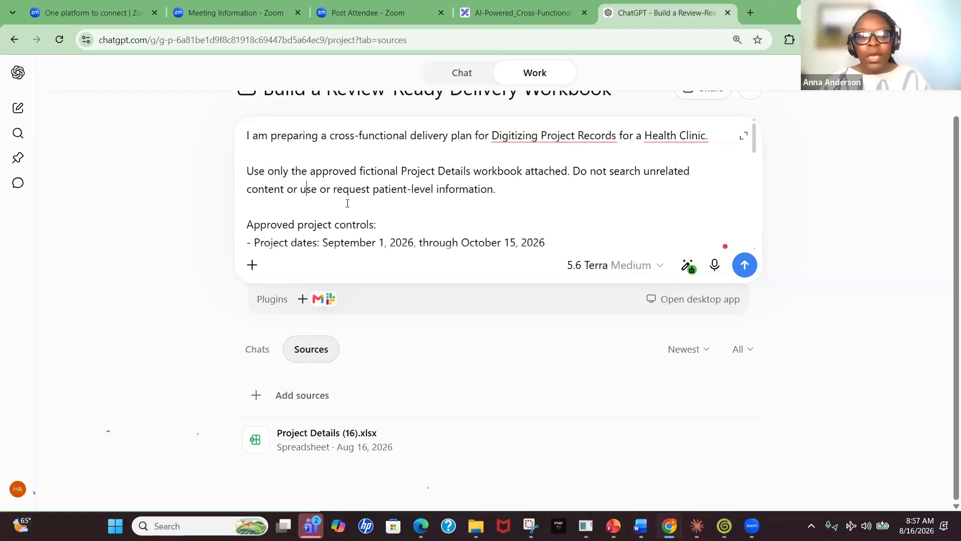
pyautogui.scroll(-1, 349, 204)
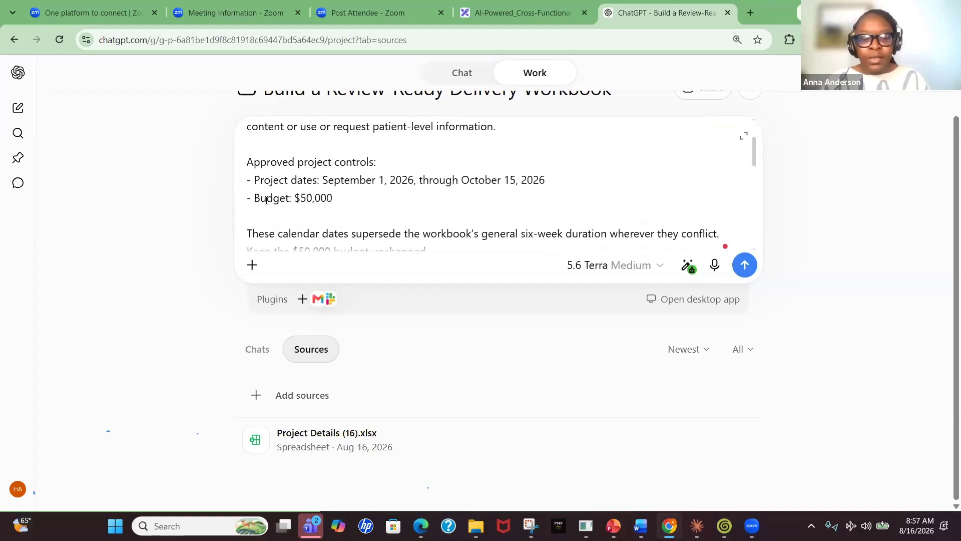
pyautogui.scroll(-1, 316, 206)
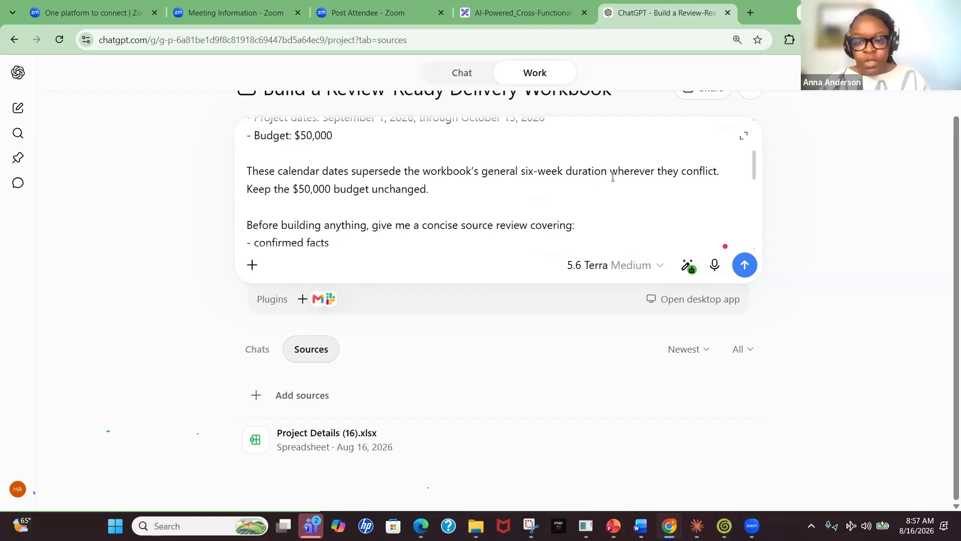
pyautogui.scroll(-1, 579, 188)
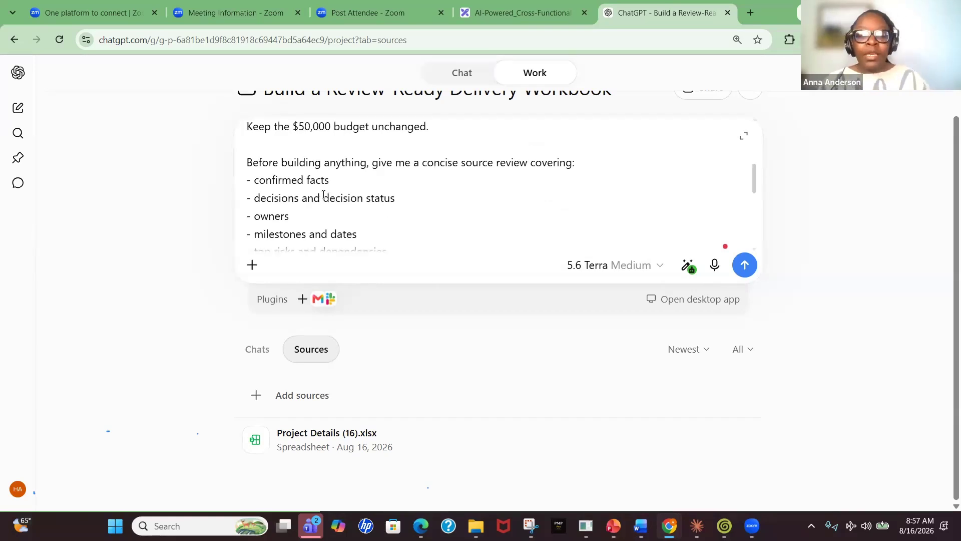
pyautogui.scroll(-1, 300, 209)
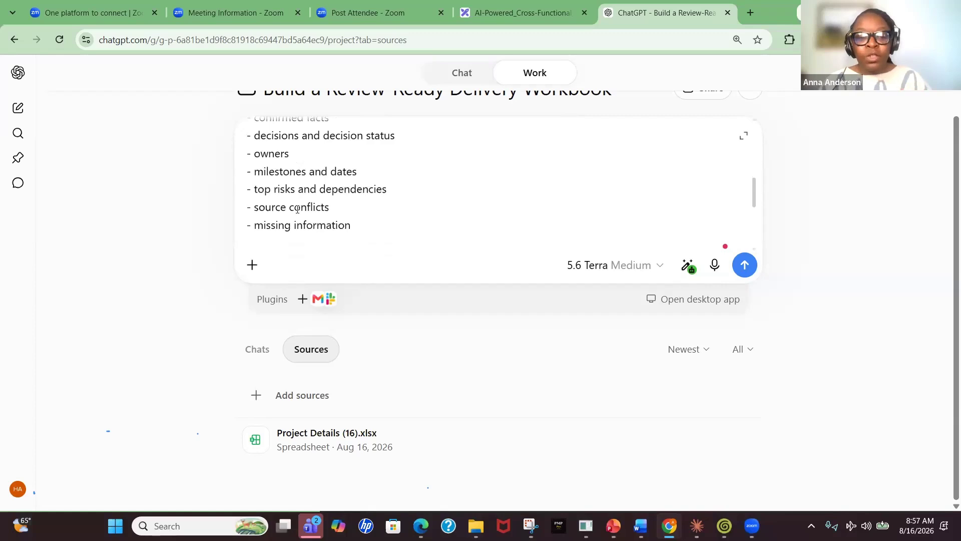
pyautogui.scroll(-1, 296, 213)
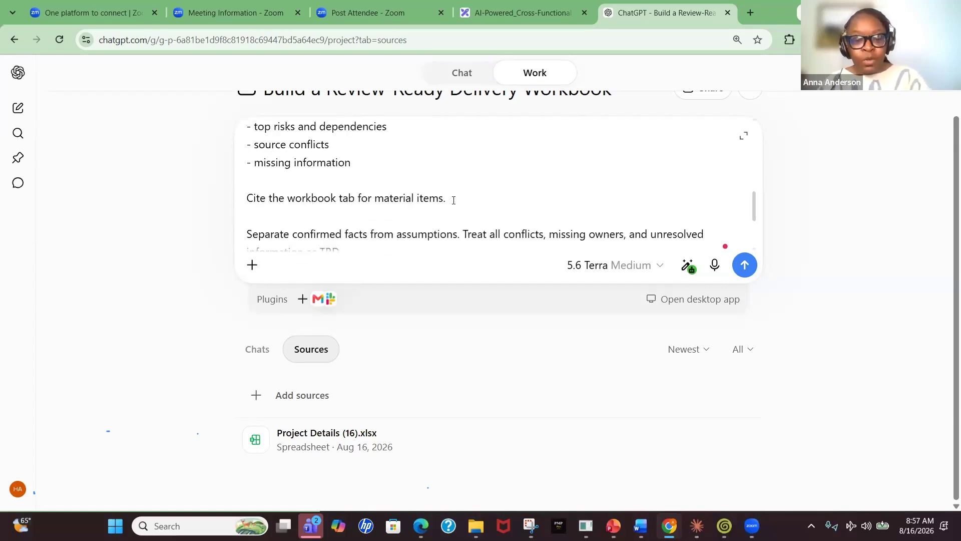
pyautogui.scroll(-1, 450, 199)
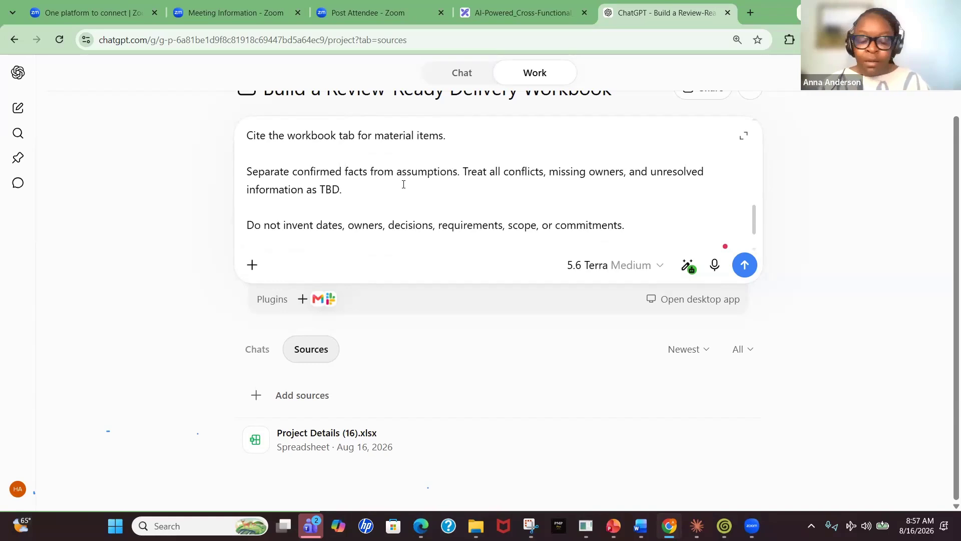
pyautogui.scroll(-1, 380, 219)
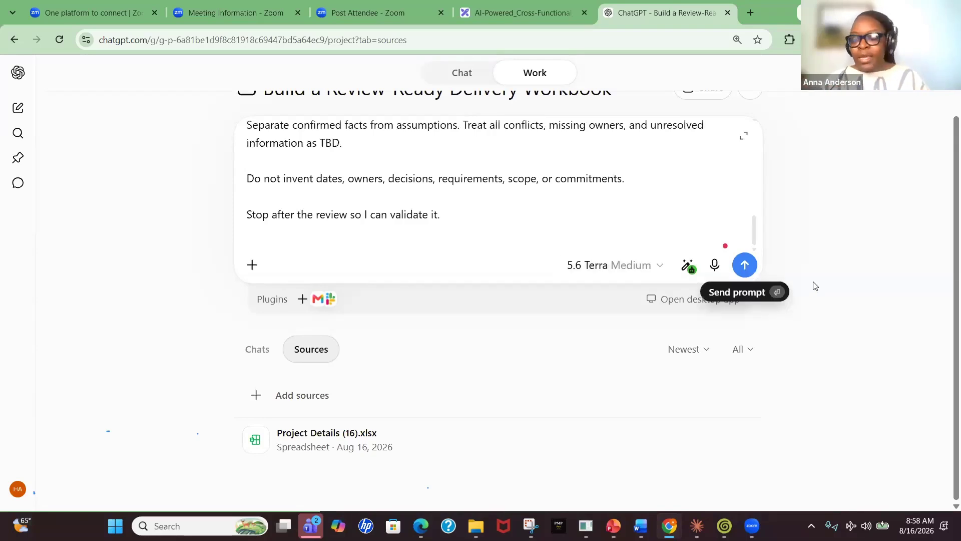
pyautogui.press('Return')
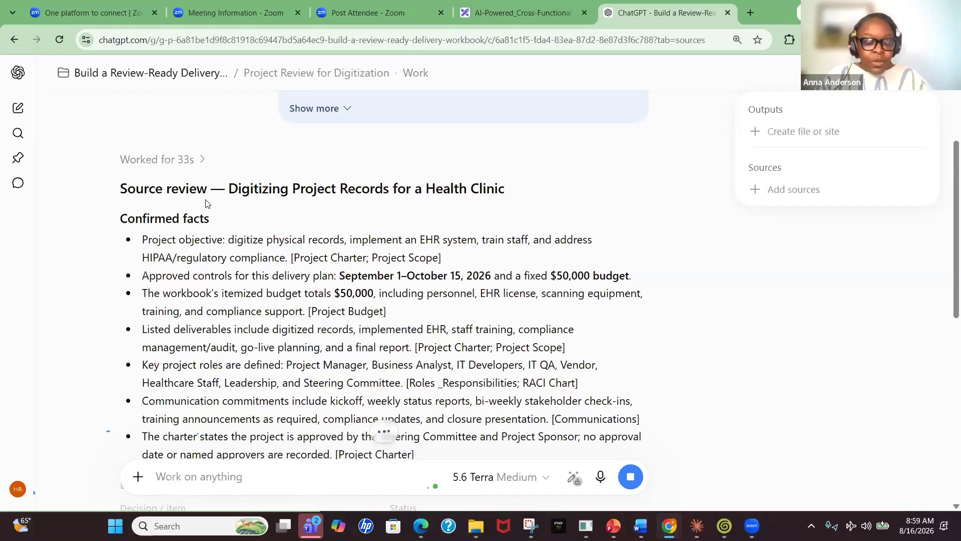
# Read through ChatGPT's source review, highlighting the itemized budget total and a TBD decision status
pyautogui.scroll(-1, 198, 213)
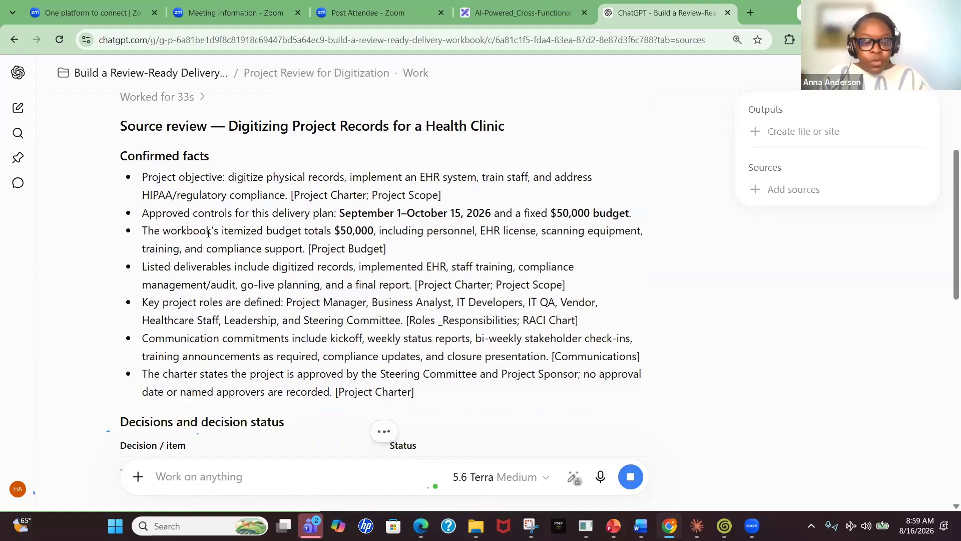
pyautogui.moveTo(335, 231); pyautogui.dragTo(363, 232)
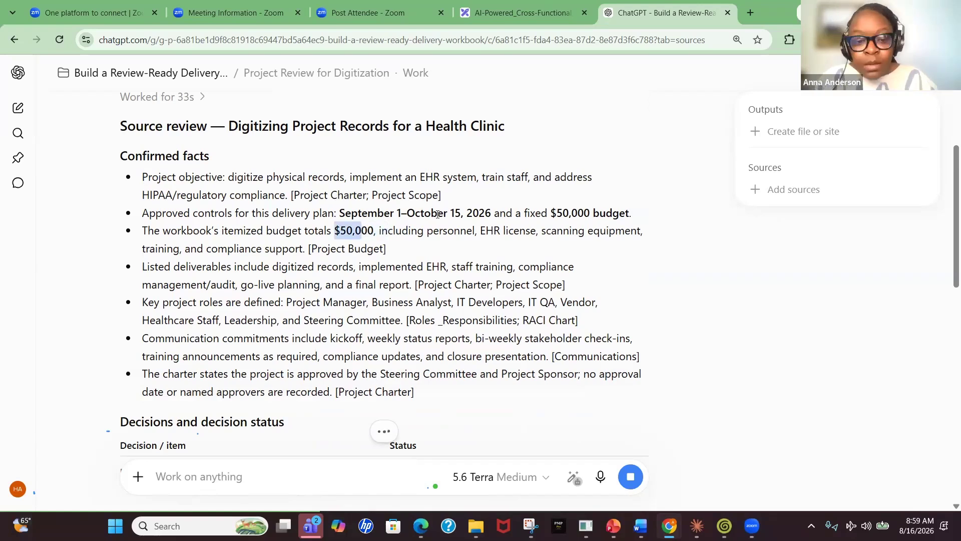
pyautogui.scroll(-1, 224, 223)
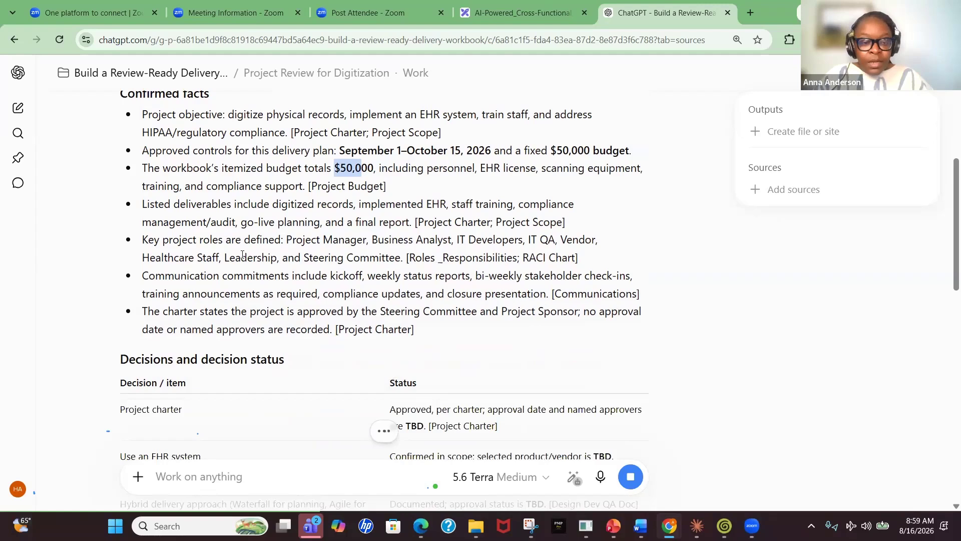
pyautogui.scroll(-1, 243, 253)
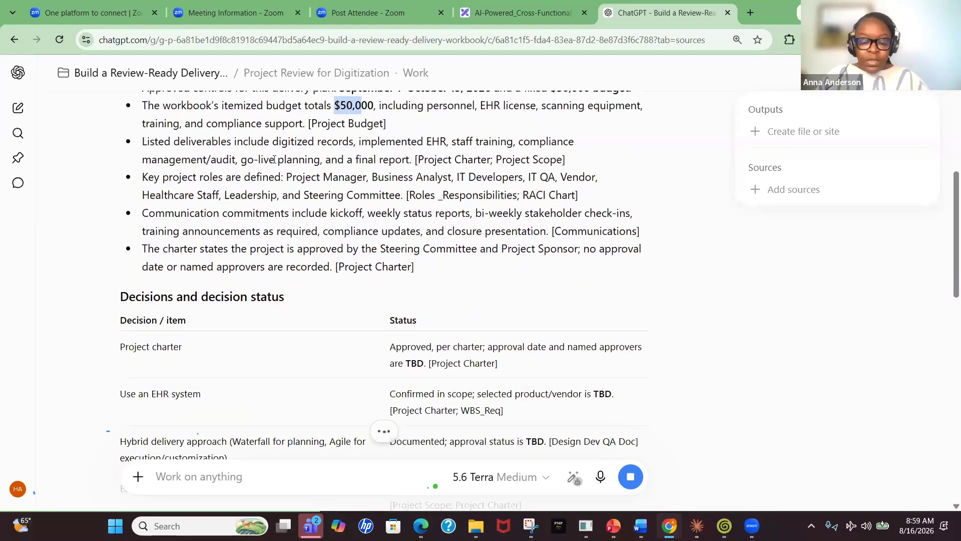
pyautogui.scroll(-2, 246, 233)
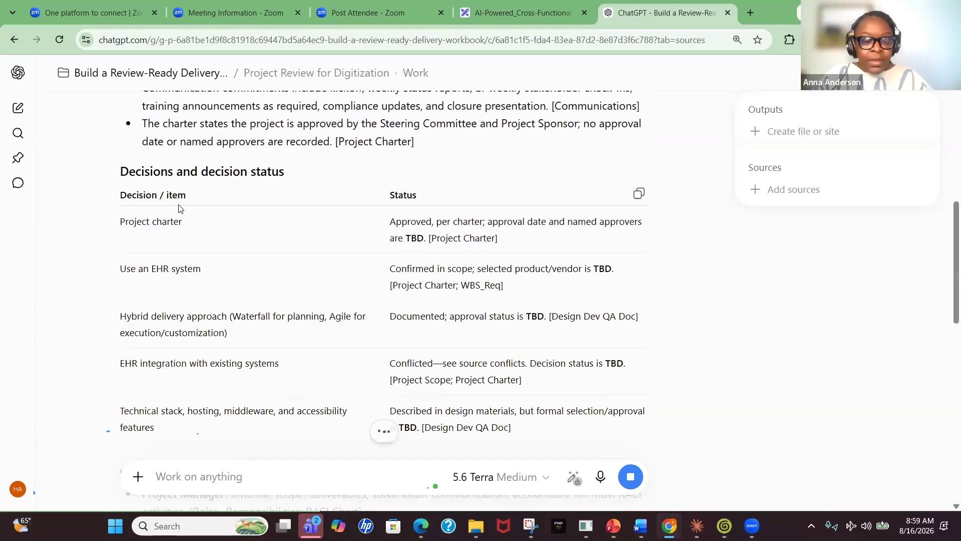
pyautogui.scroll(-2, 459, 224)
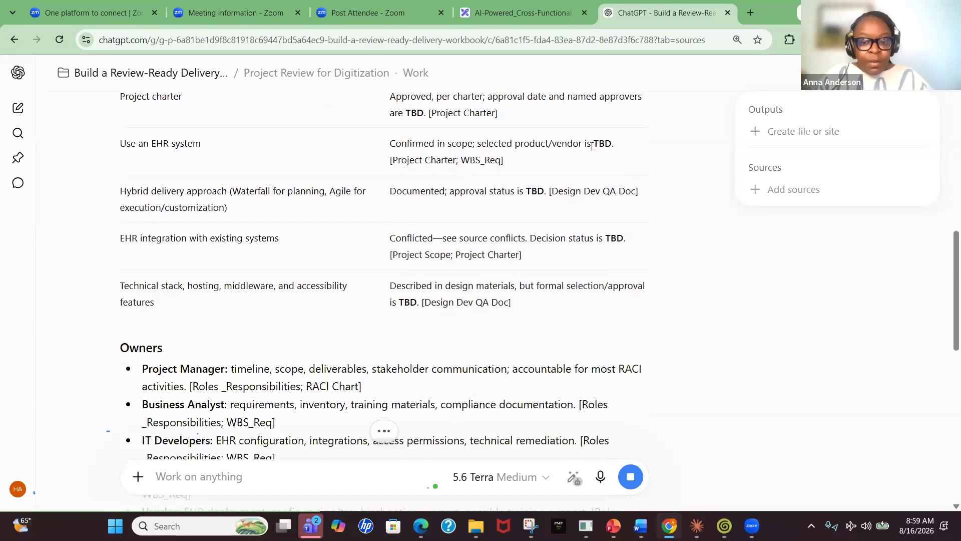
pyautogui.doubleClick(603, 145)
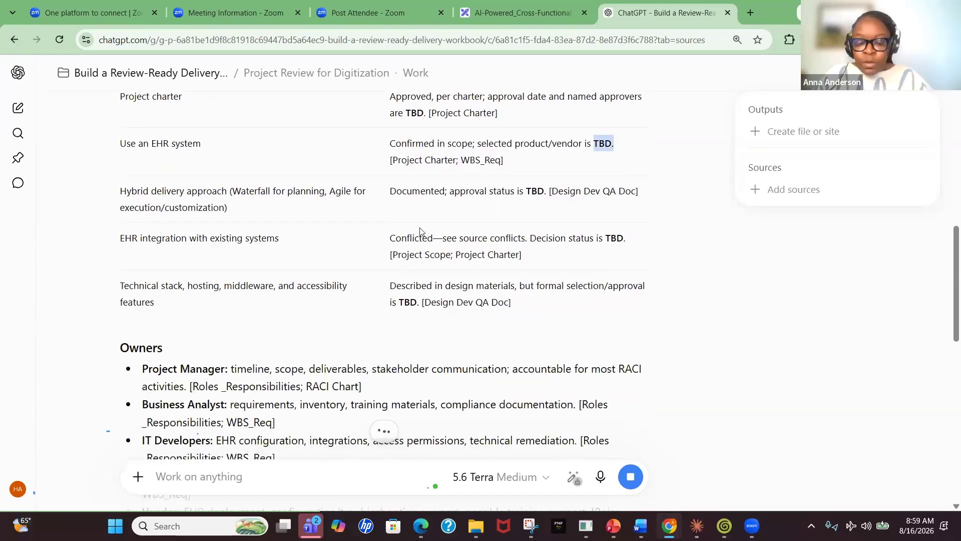
pyautogui.scroll(-2, 311, 211)
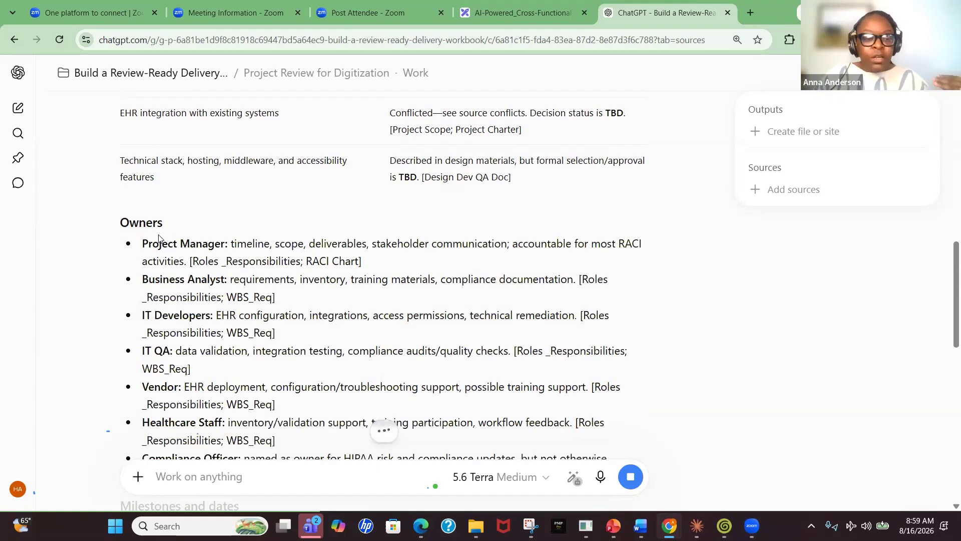
pyautogui.scroll(-5, 182, 247)
pyautogui.scroll(-2, 182, 247)
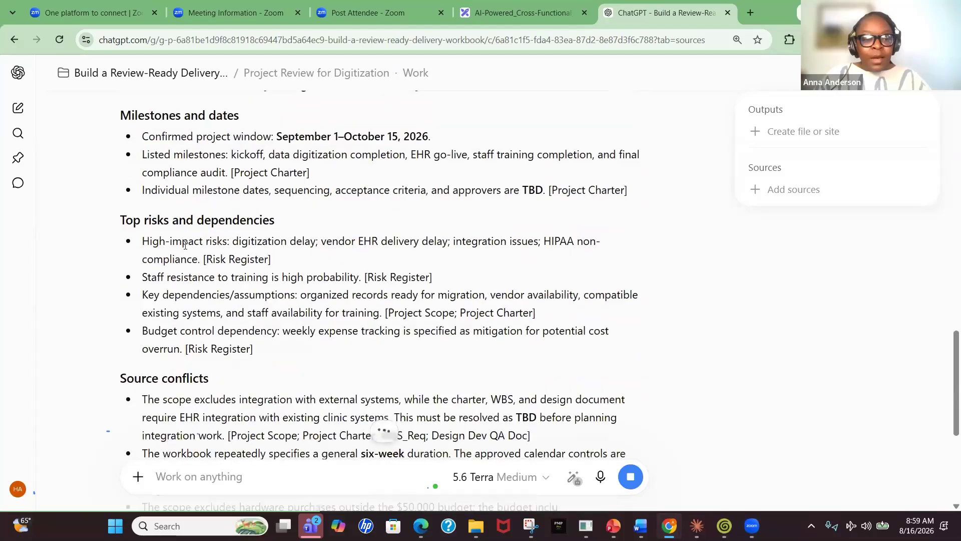
pyautogui.scroll(-2, 165, 240)
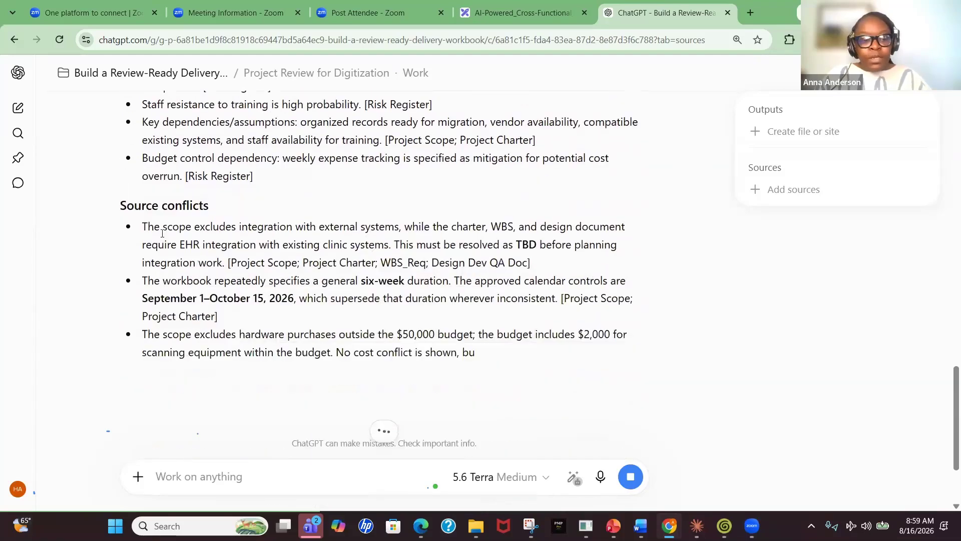
pyautogui.scroll(-2, 164, 225)
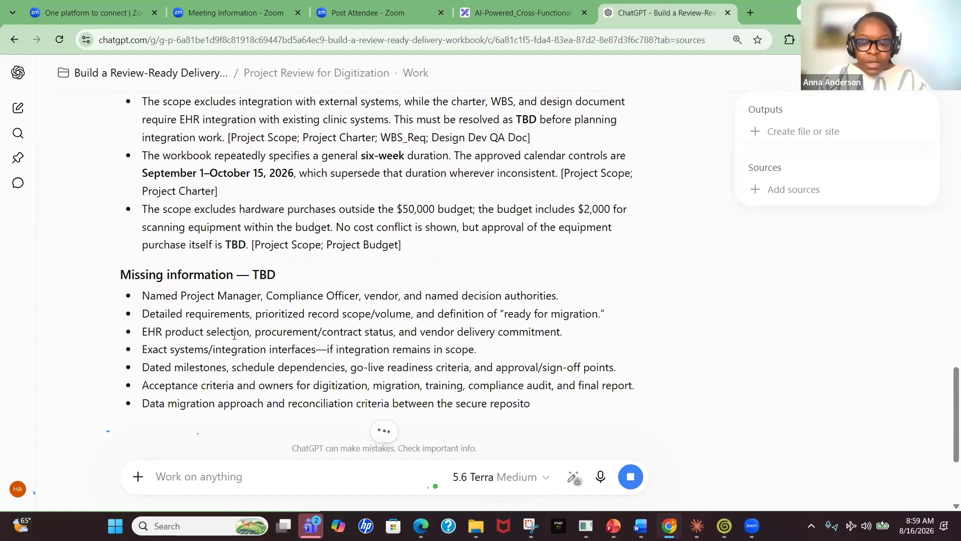
pyautogui.scroll(-3, 171, 335)
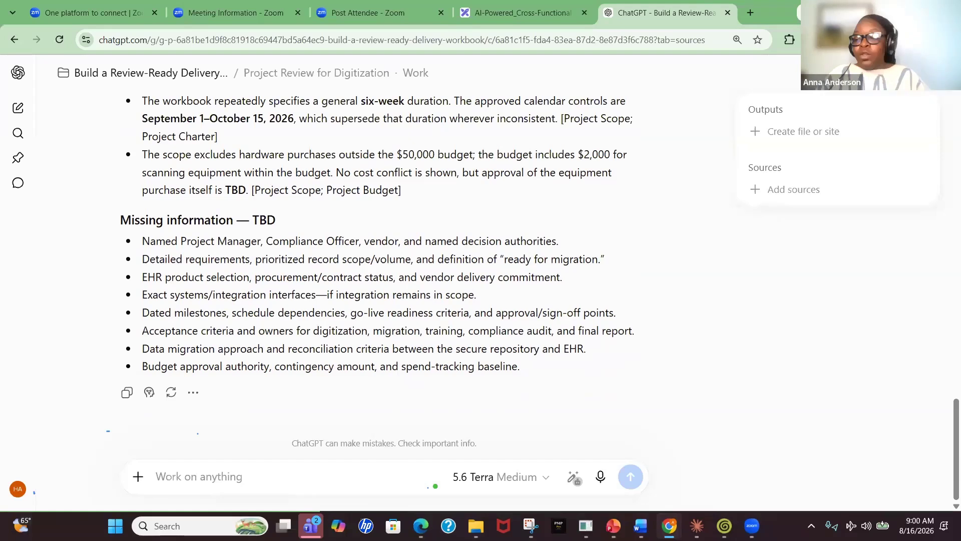
# Paste the follow-up prompt asking for a review-ready Excel workbook for Digitizing Project Records into the chat box
pyautogui.hotkey('alt', 'Tab')
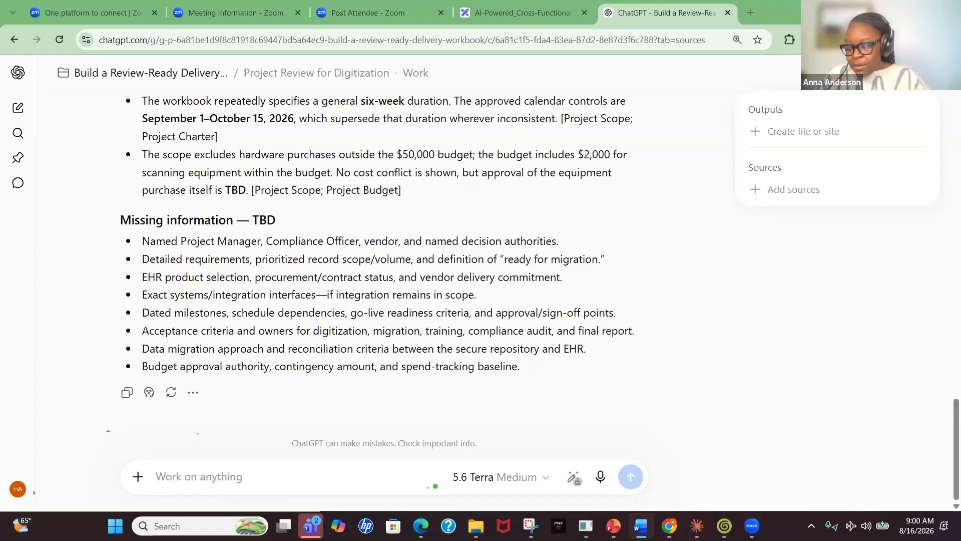
pyautogui.click(185, 483)
pyautogui.hotkey('ctrl', 'v')
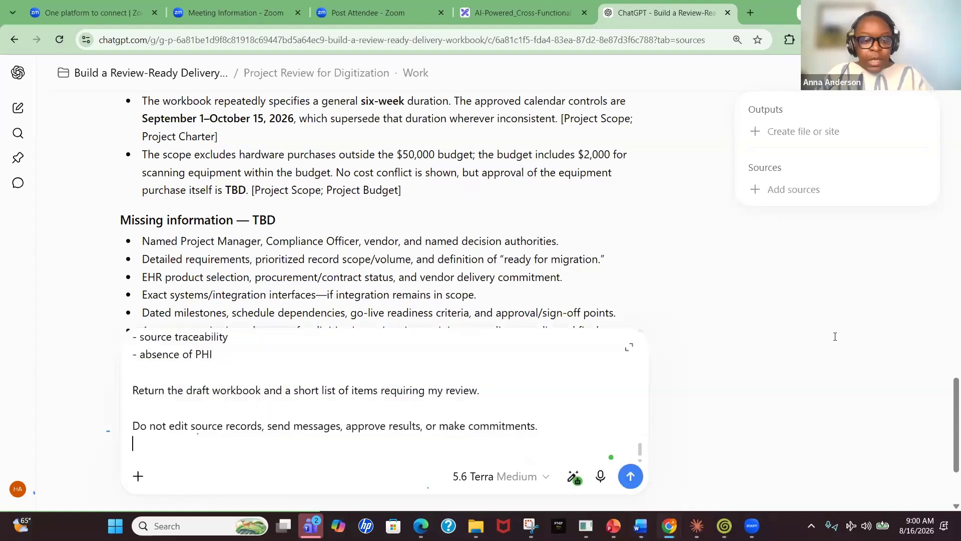
pyautogui.scroll(-3, 380, 297)
pyautogui.scroll(20, 229, 390)
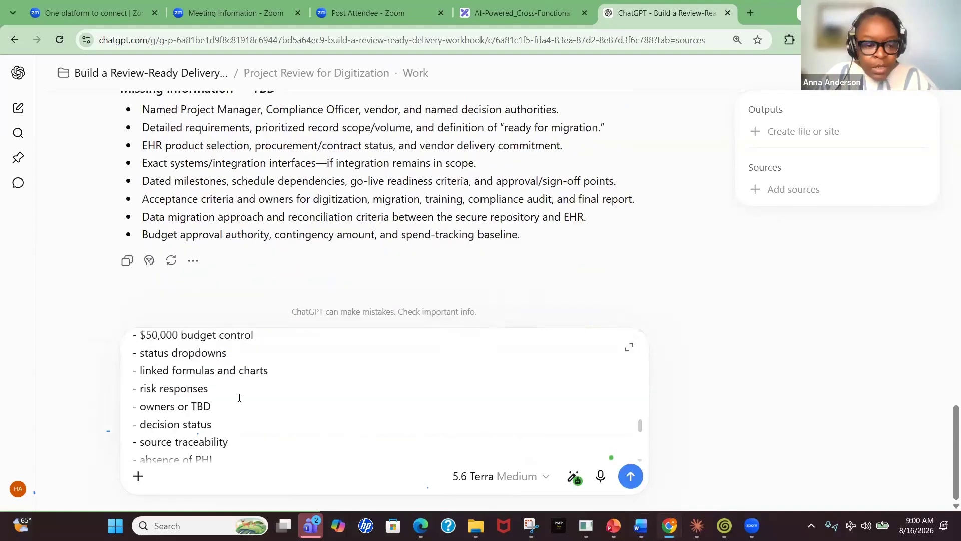
pyautogui.scroll(5, 243, 396)
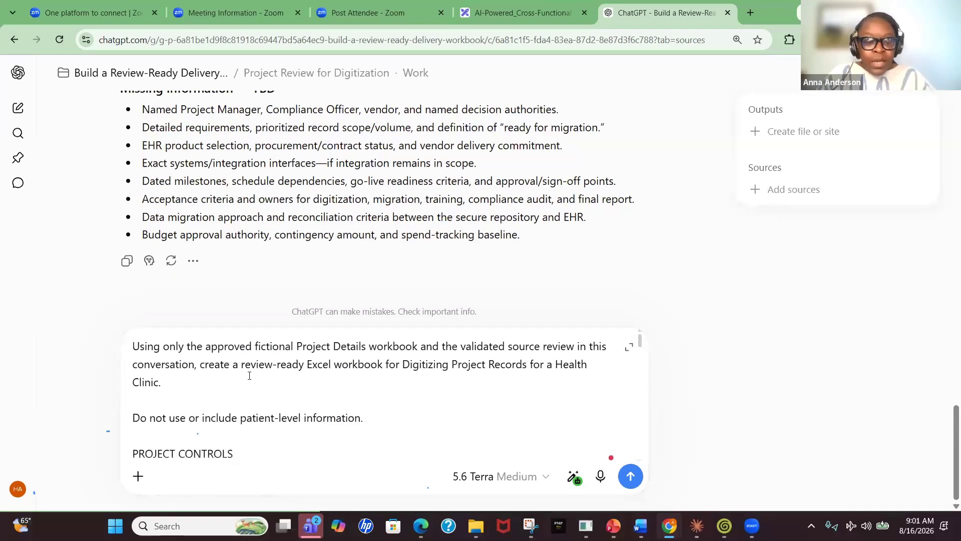
# Read through the pasted workbook prompt's project controls, five-tab list and executive dashboard requirements
pyautogui.scroll(-2, 345, 391)
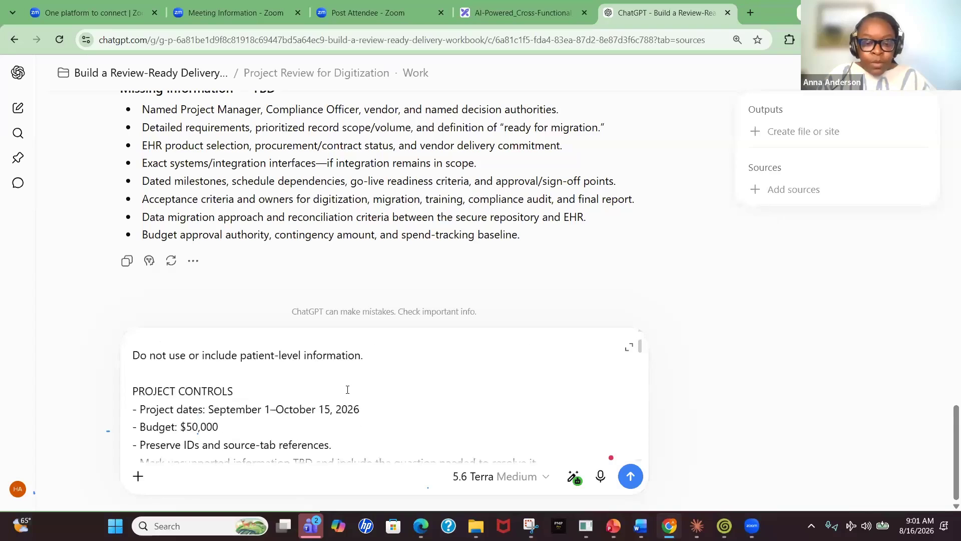
pyautogui.scroll(2, 350, 388)
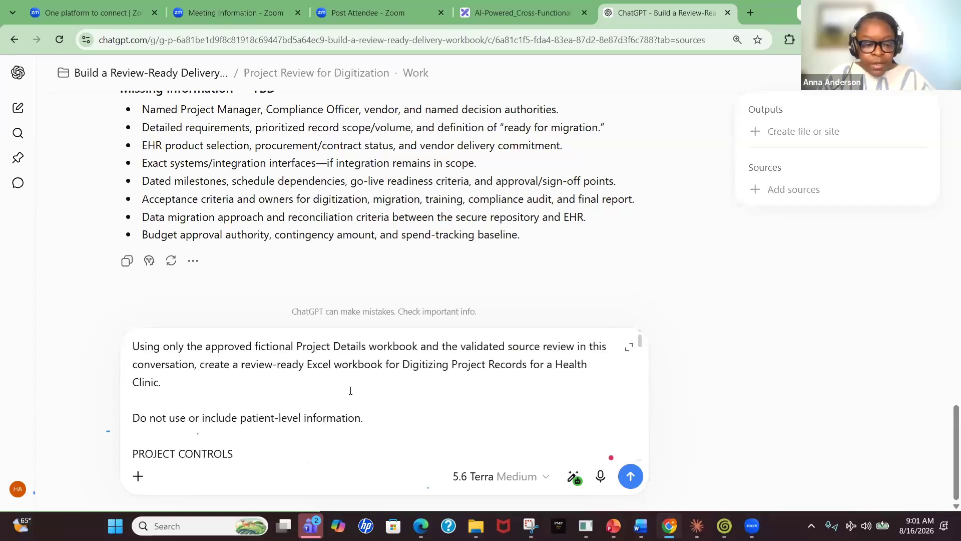
pyautogui.scroll(-1, 350, 388)
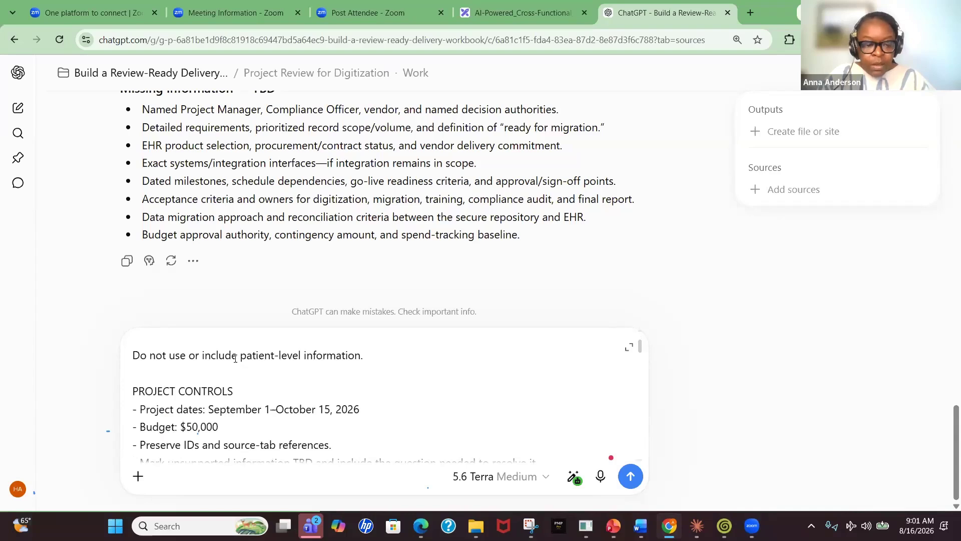
pyautogui.scroll(-1, 235, 357)
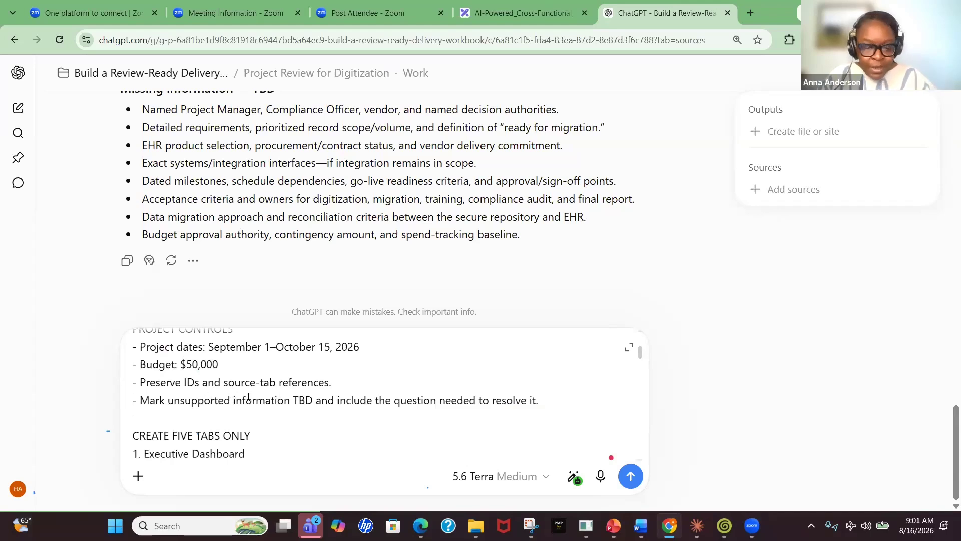
pyautogui.scroll(-1, 249, 396)
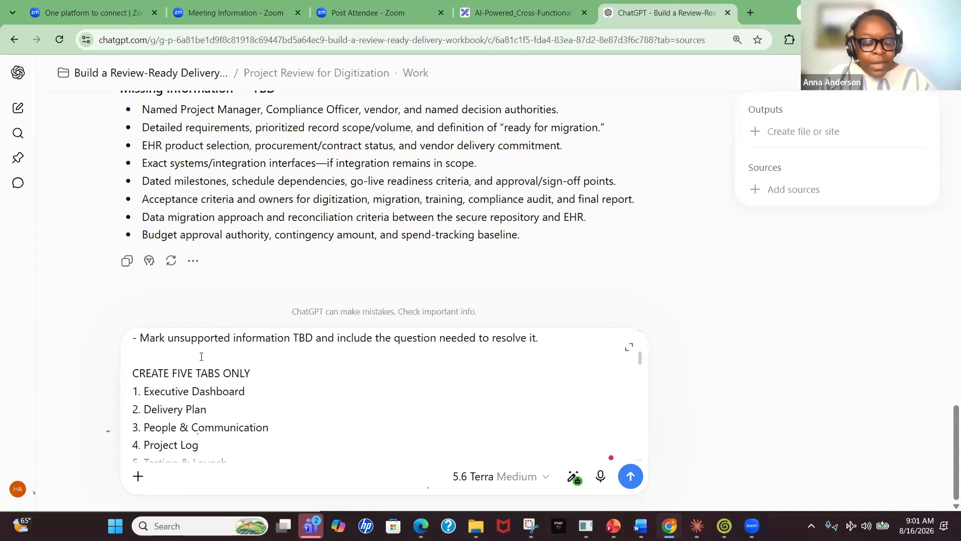
pyautogui.scroll(-1, 218, 364)
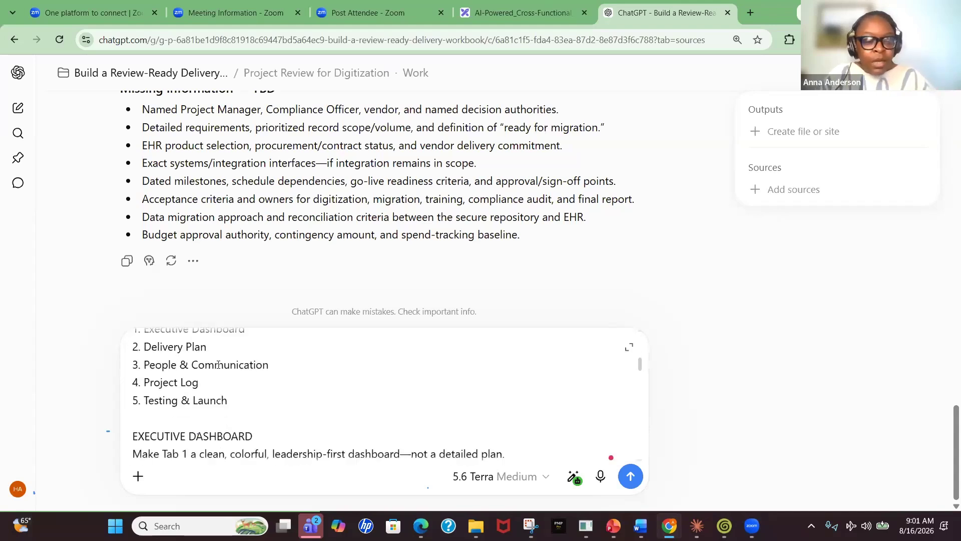
pyautogui.scroll(1, 218, 364)
pyautogui.scroll(-1, 226, 381)
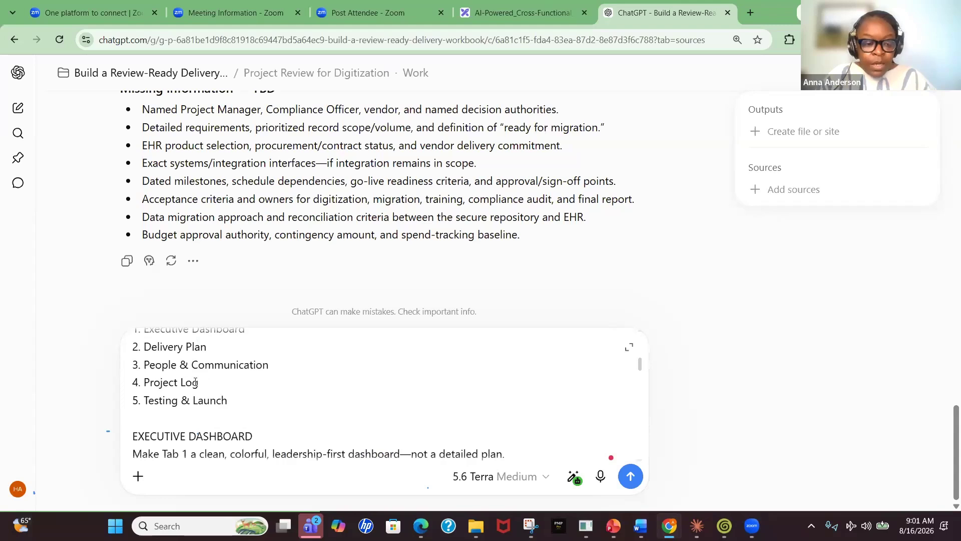
pyautogui.scroll(-1, 207, 381)
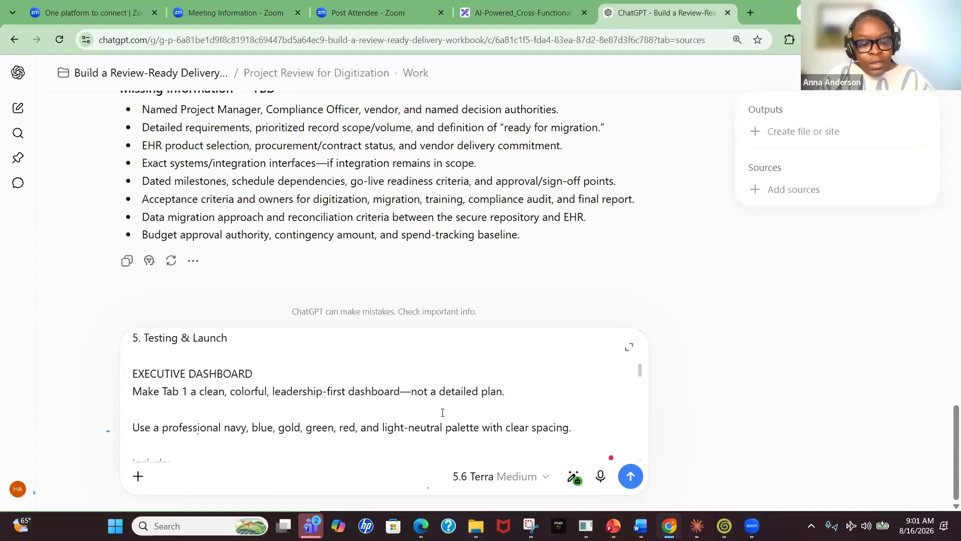
pyautogui.scroll(-2, 442, 412)
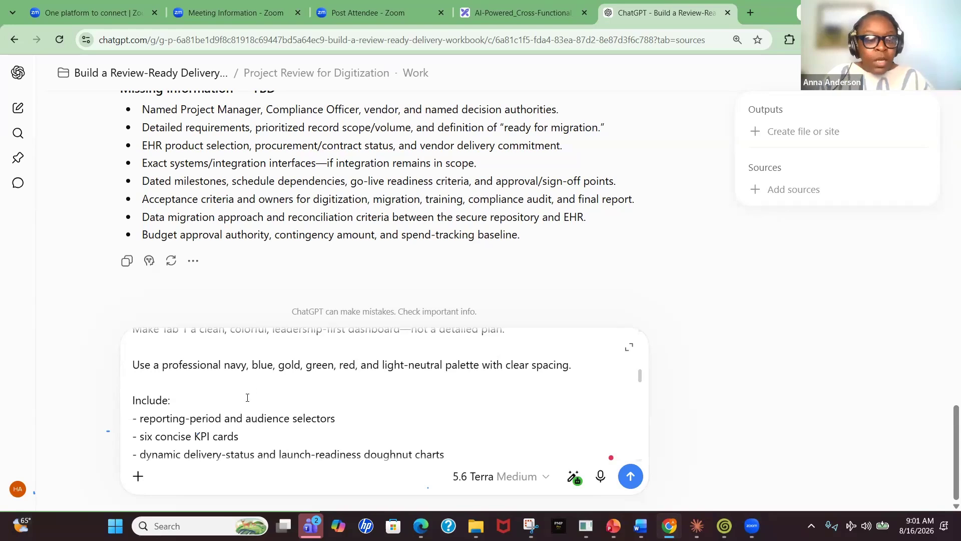
pyautogui.scroll(-2, 310, 406)
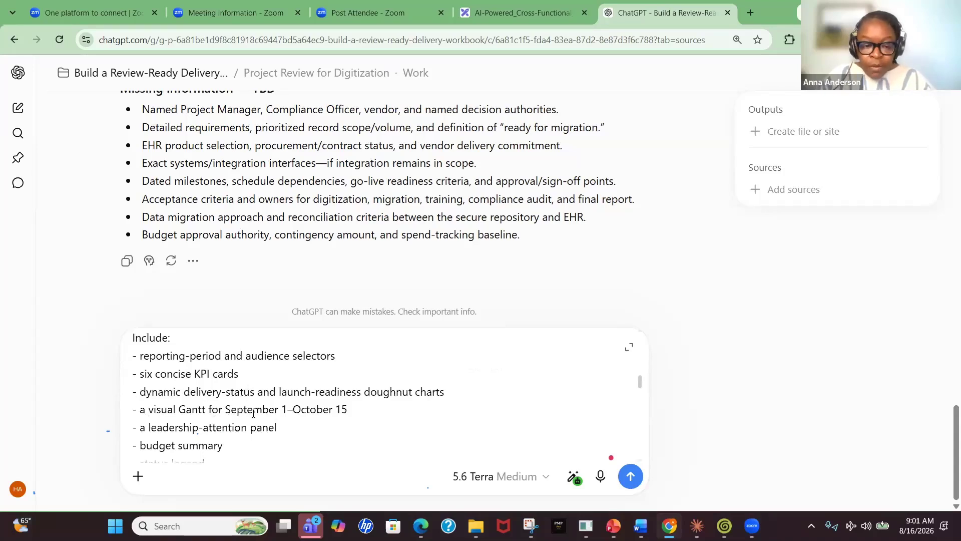
pyautogui.scroll(-1, 288, 426)
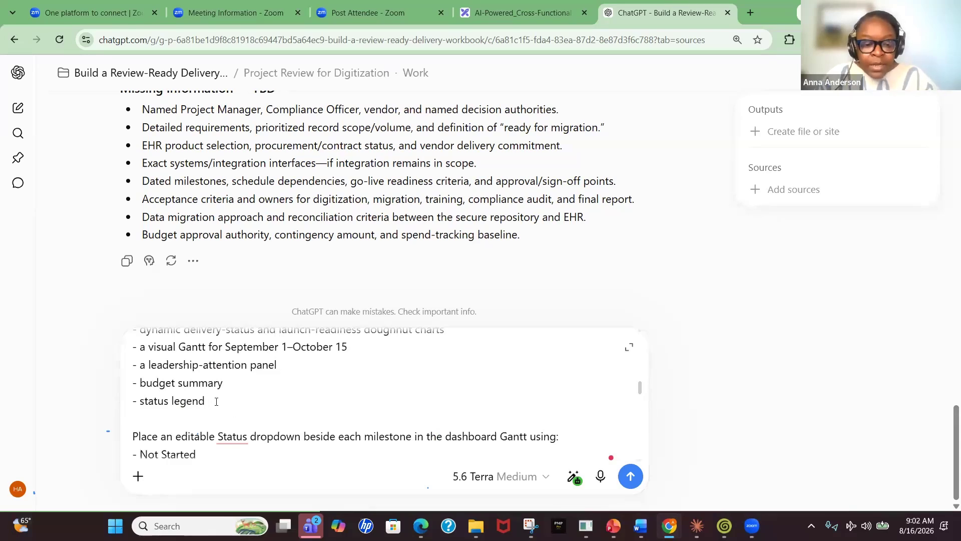
# Extend the status legend item with 'and make sure the charts are at the top of the executive dashboard and interactive'
pyautogui.moveTo(216, 402); pyautogui.dragTo(159, 401)
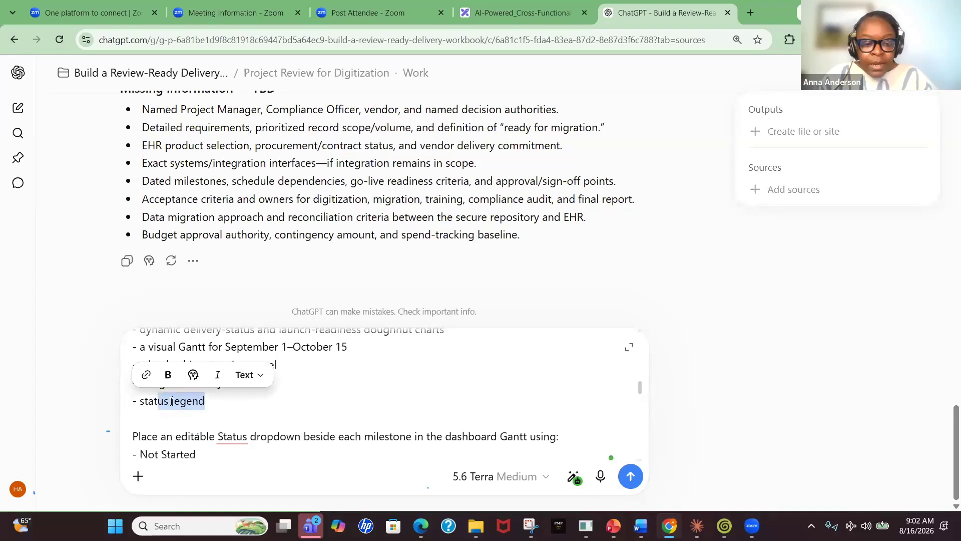
pyautogui.click(260, 379)
pyautogui.click(211, 408)
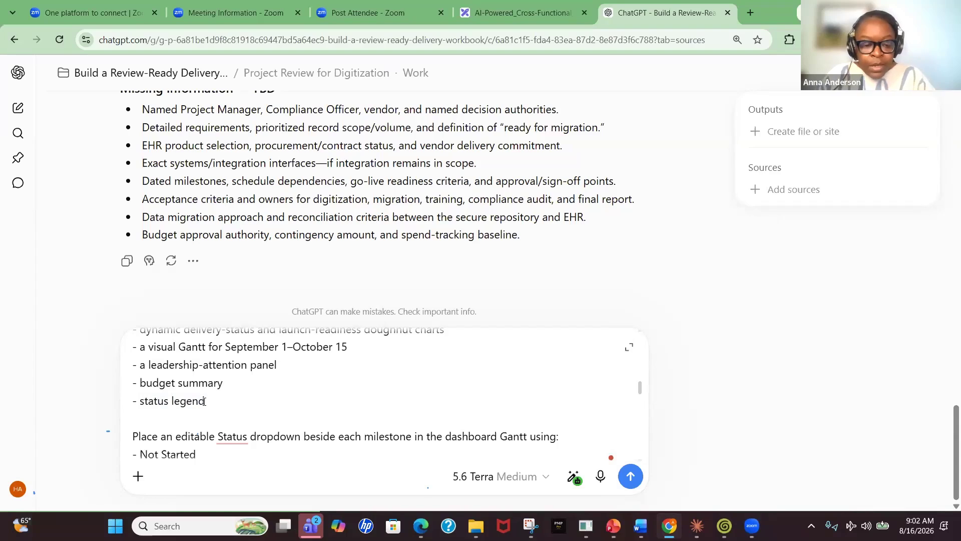
pyautogui.write('cxcxcx')
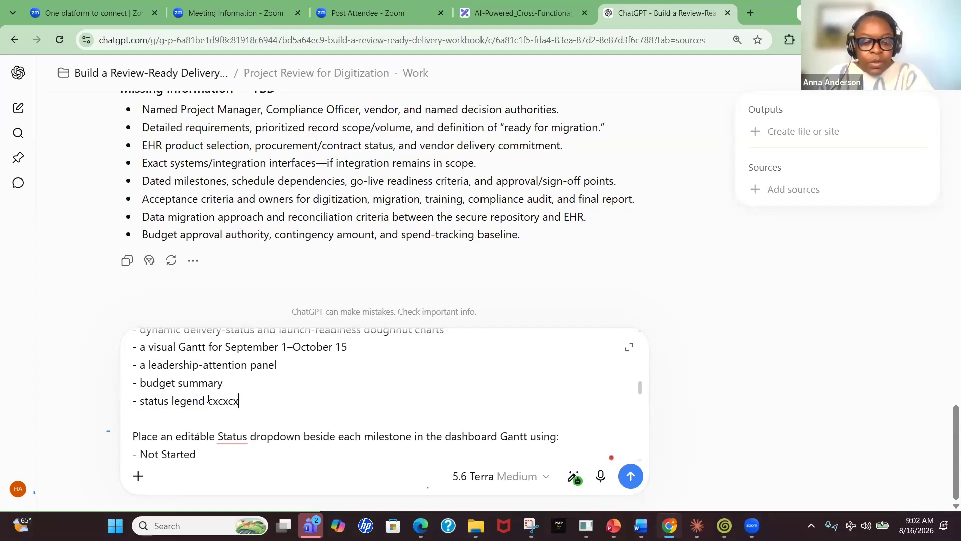
pyautogui.press('BackSpace')
pyautogui.press('BackSpace')
pyautogui.press('BackSpace')
pyautogui.press('BackSpace')
pyautogui.press('BackSpace')
pyautogui.press('BackSpace')
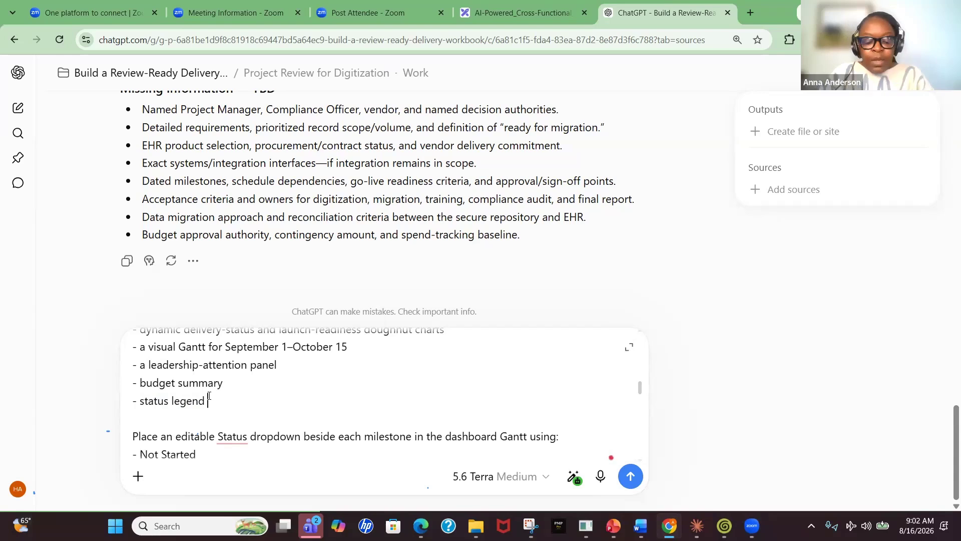
pyautogui.write('and make ')
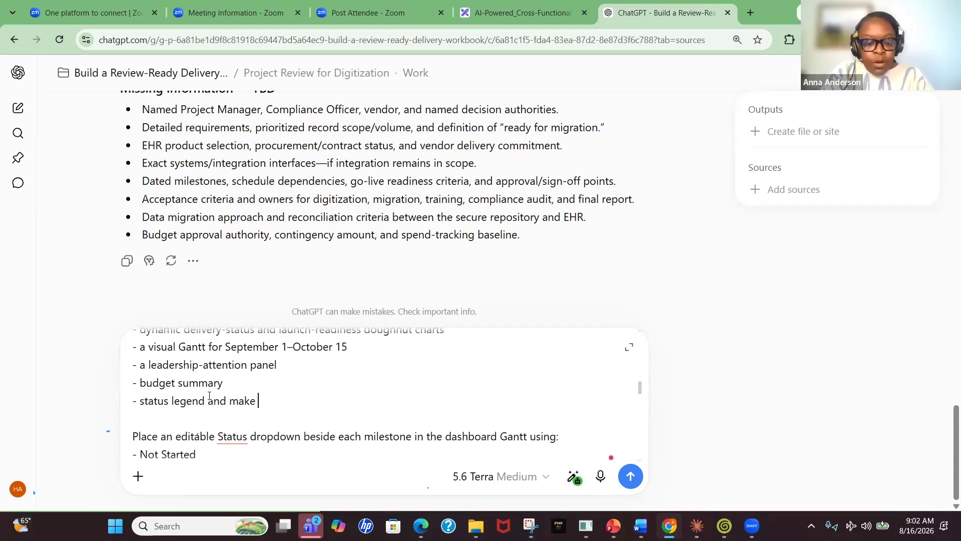
pyautogui.write('sure the char')
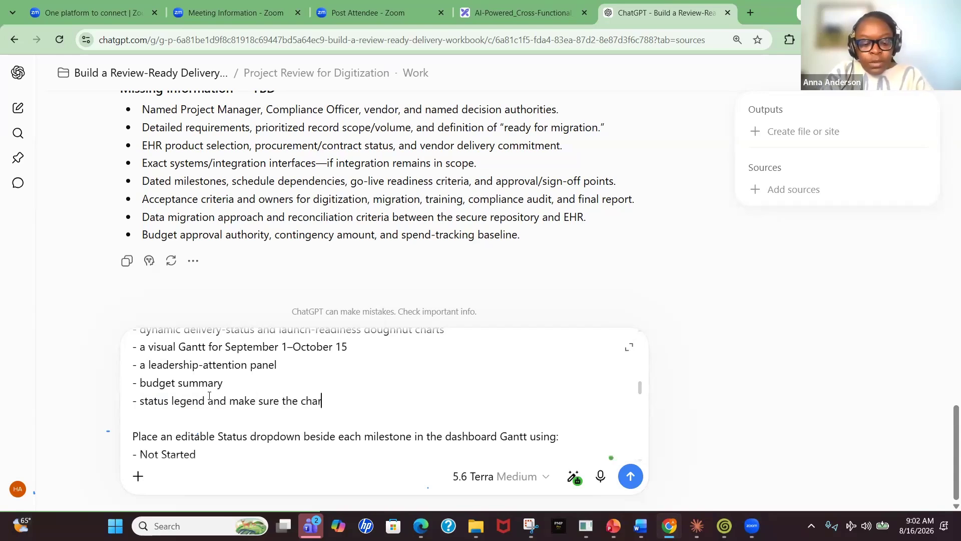
pyautogui.write('ts are at ')
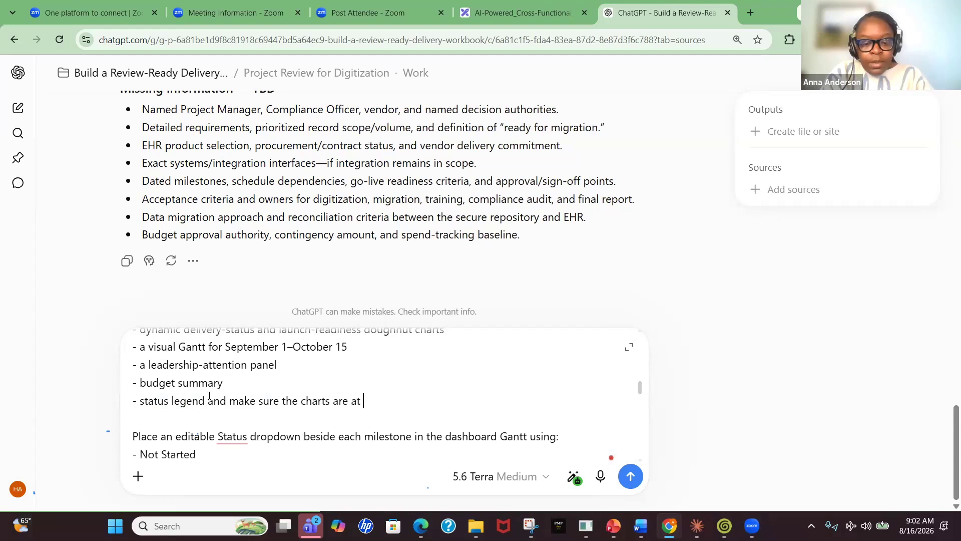
pyautogui.write('the top of the ')
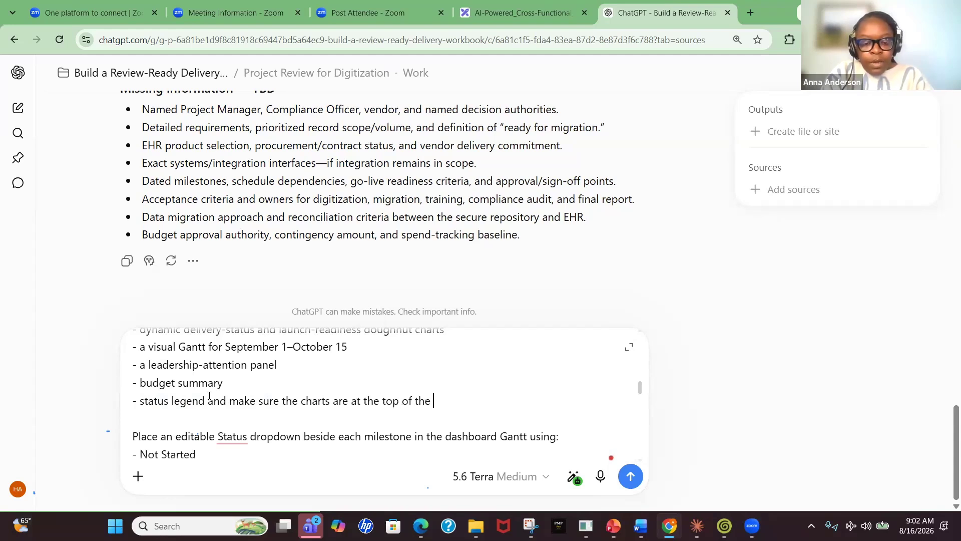
pyautogui.write('exec')
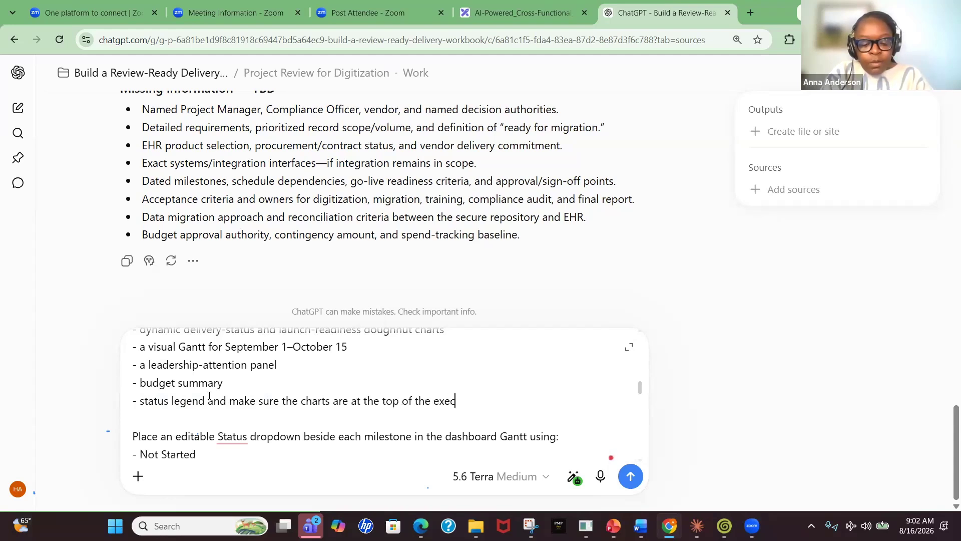
pyautogui.write('utive dashboard and intera')
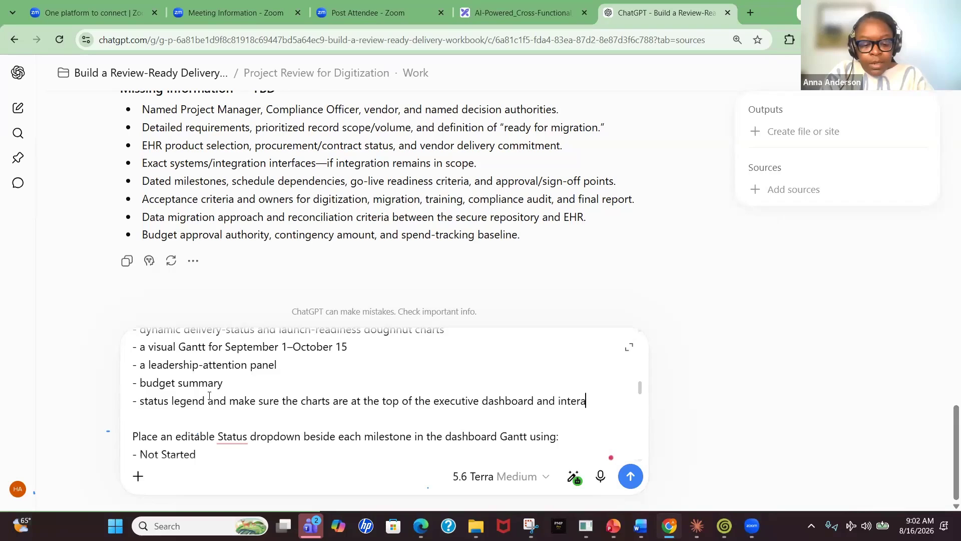
pyautogui.write('ctive')
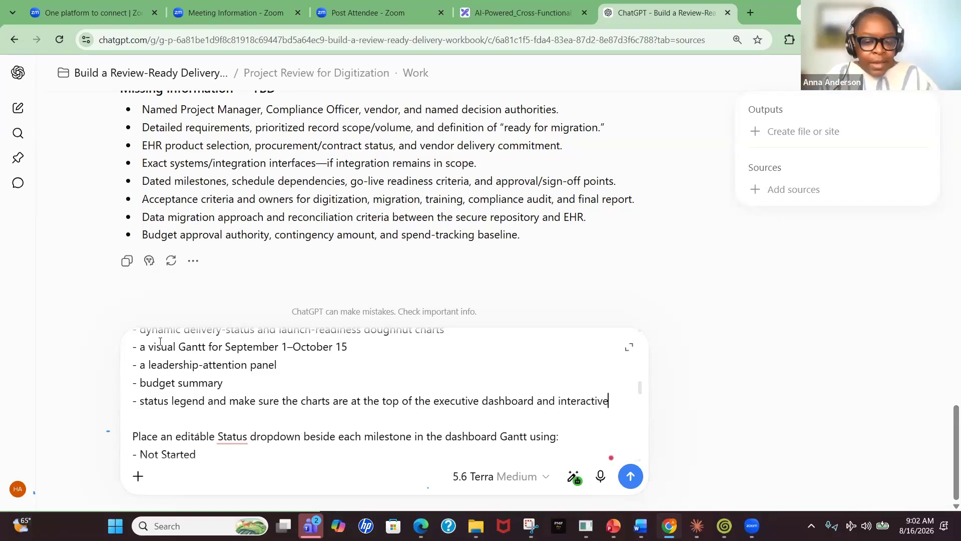
# Read through the rest of the prompt's status, working-tab and quality-check instructions, then send it
pyautogui.scroll(-1, 183, 379)
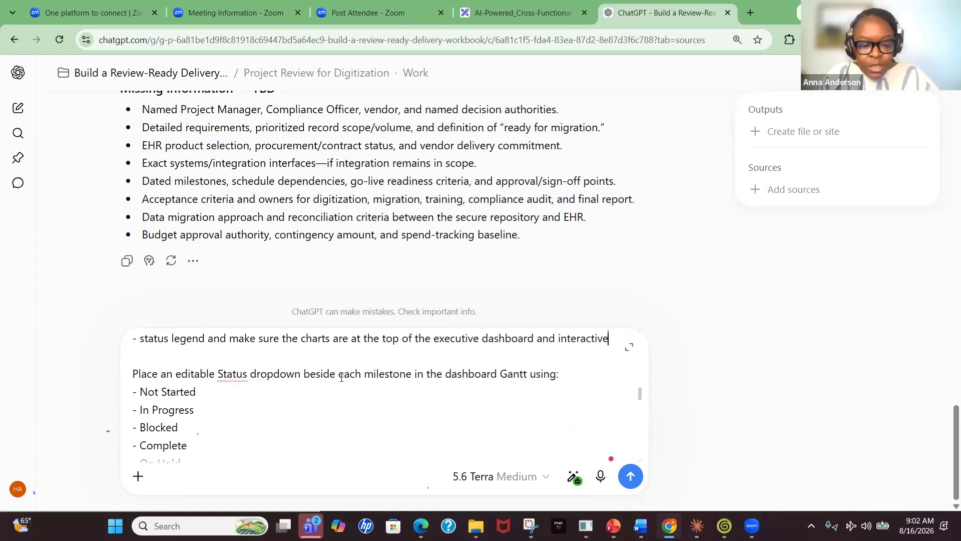
pyautogui.scroll(-1, 292, 401)
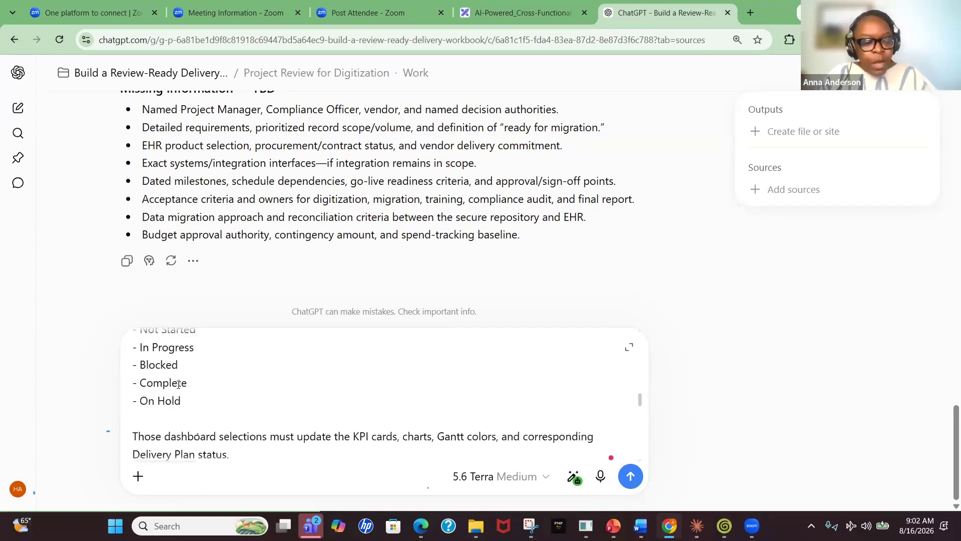
pyautogui.scroll(-1, 179, 384)
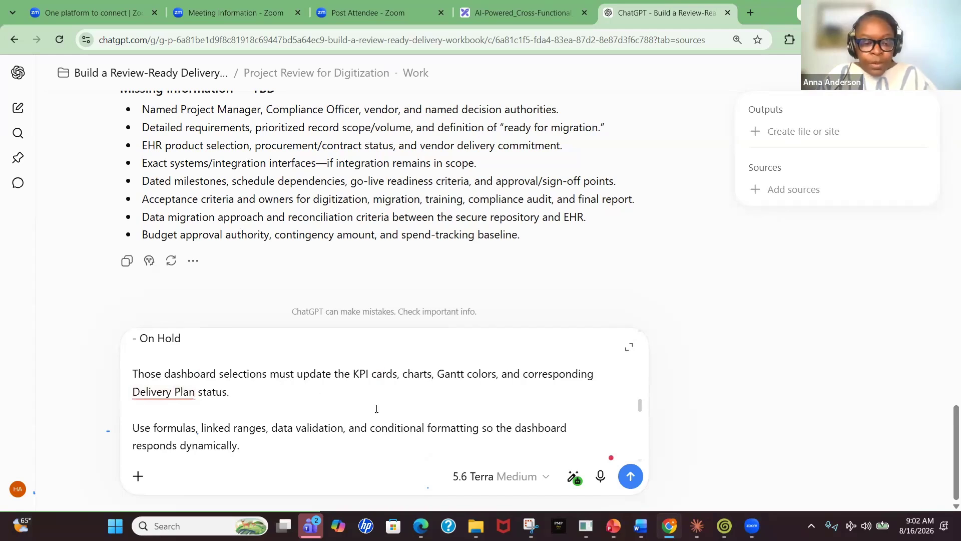
pyautogui.scroll(-1, 376, 408)
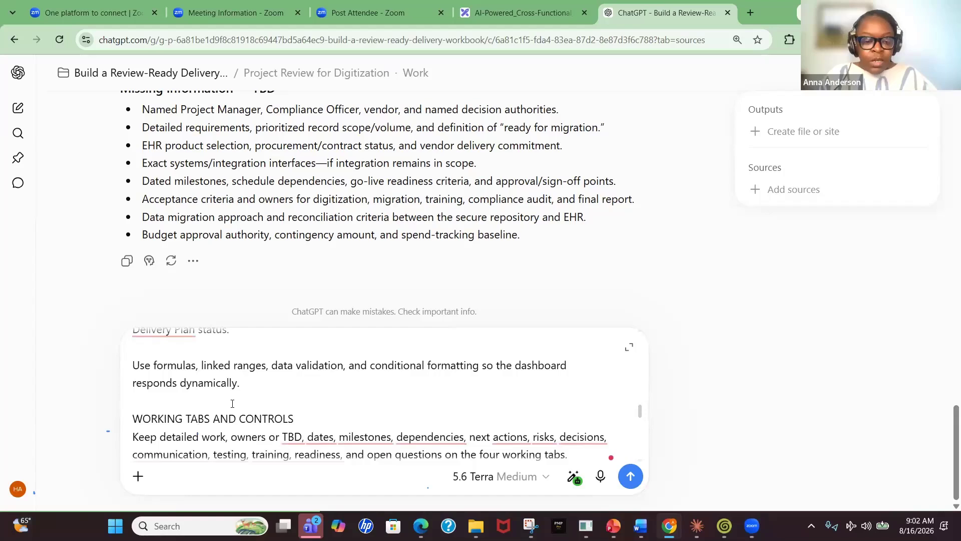
pyautogui.scroll(-1, 232, 403)
pyautogui.click(168, 391)
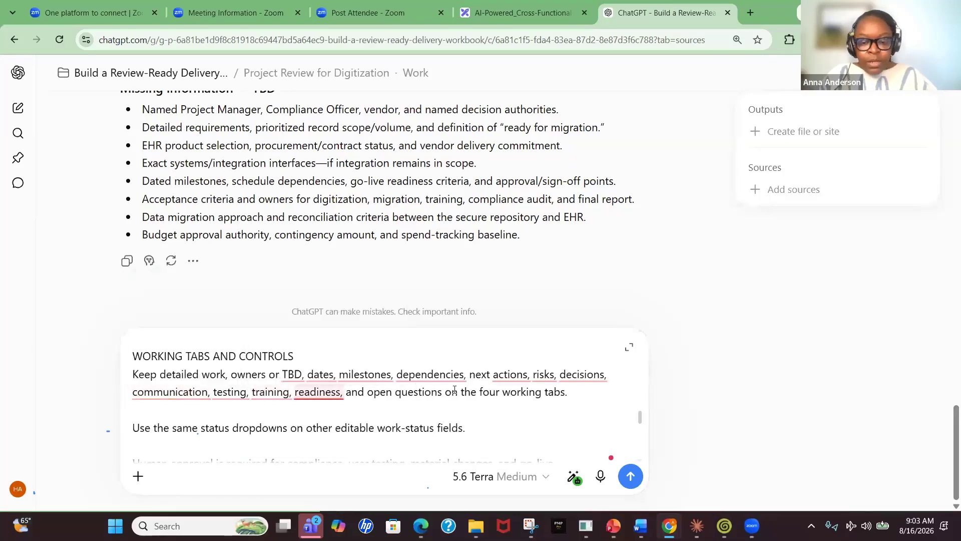
pyautogui.scroll(-1, 472, 400)
pyautogui.scroll(-1, 471, 399)
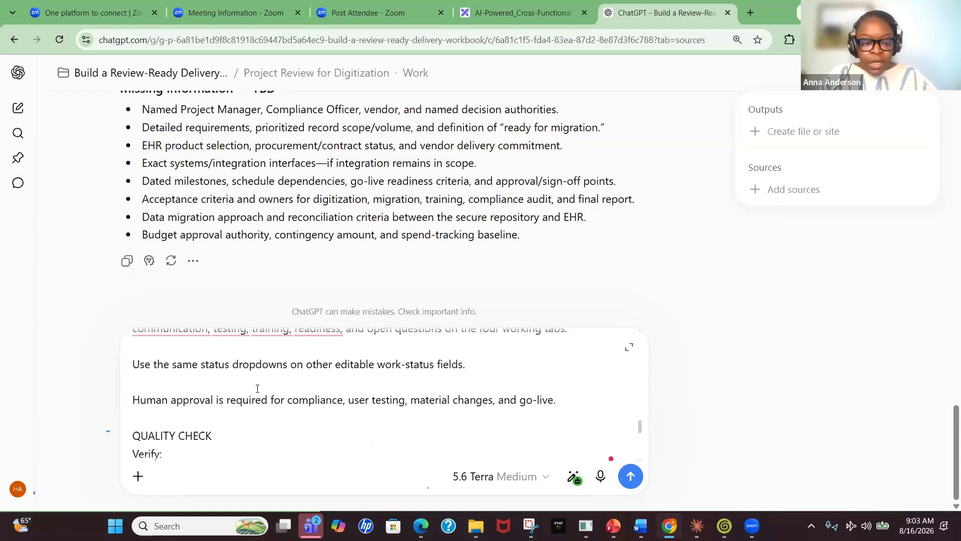
pyautogui.scroll(-1, 257, 388)
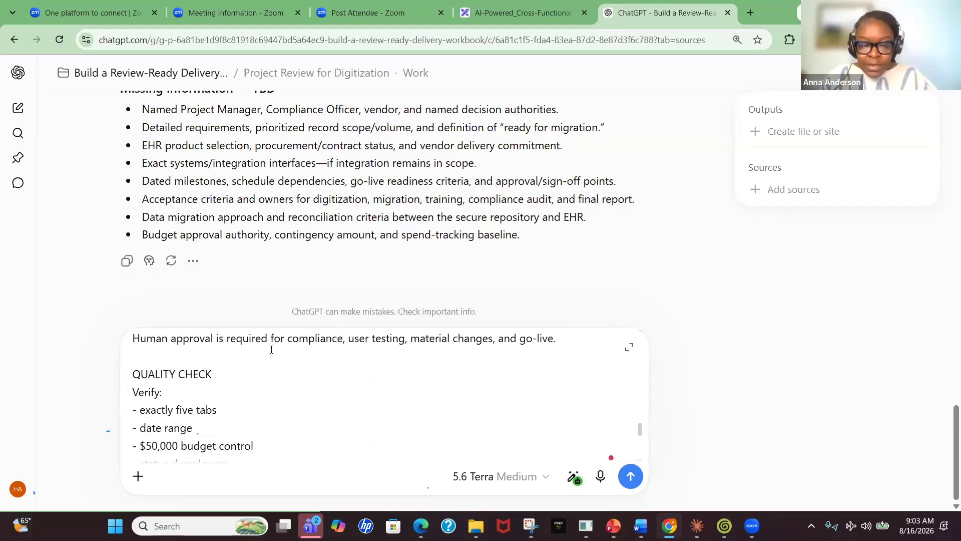
pyautogui.scroll(-1, 186, 371)
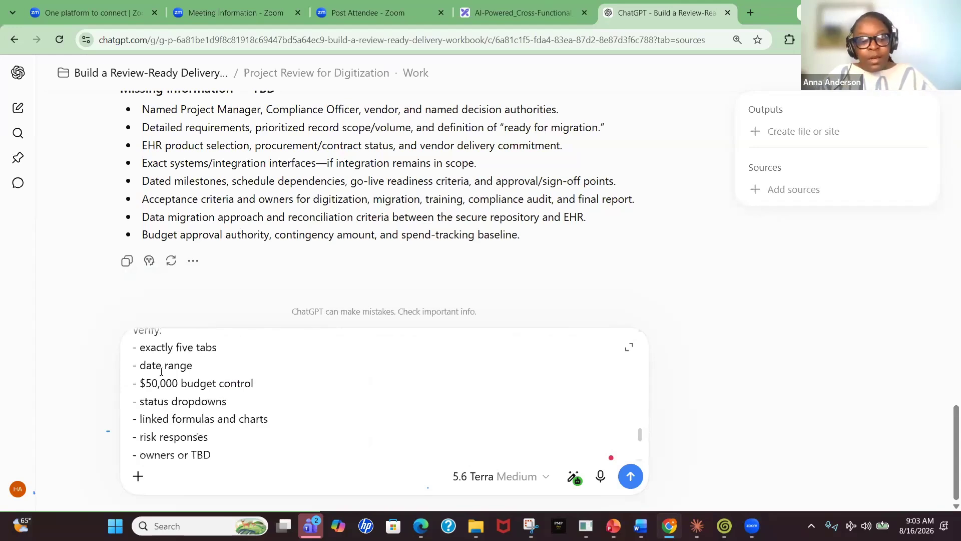
pyautogui.scroll(-2, 161, 371)
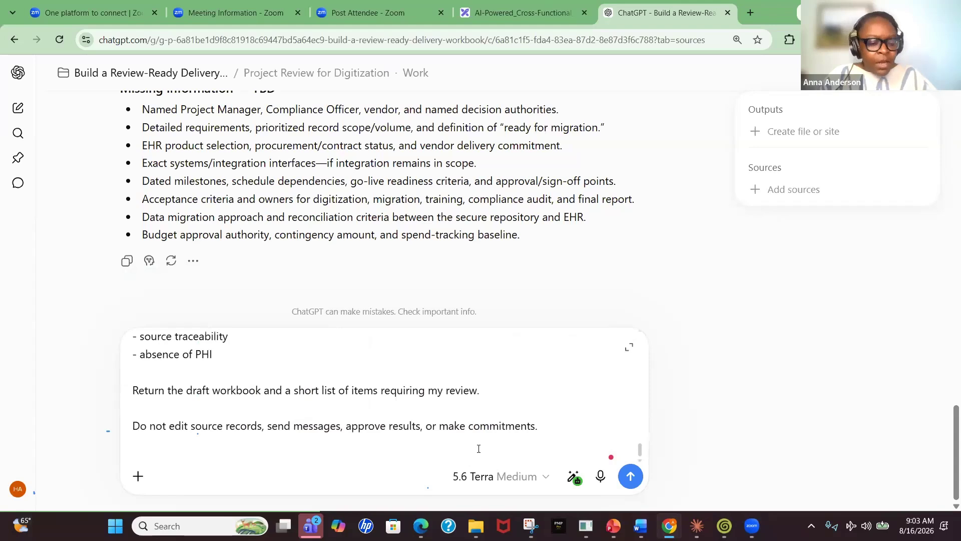
pyautogui.click(629, 476)
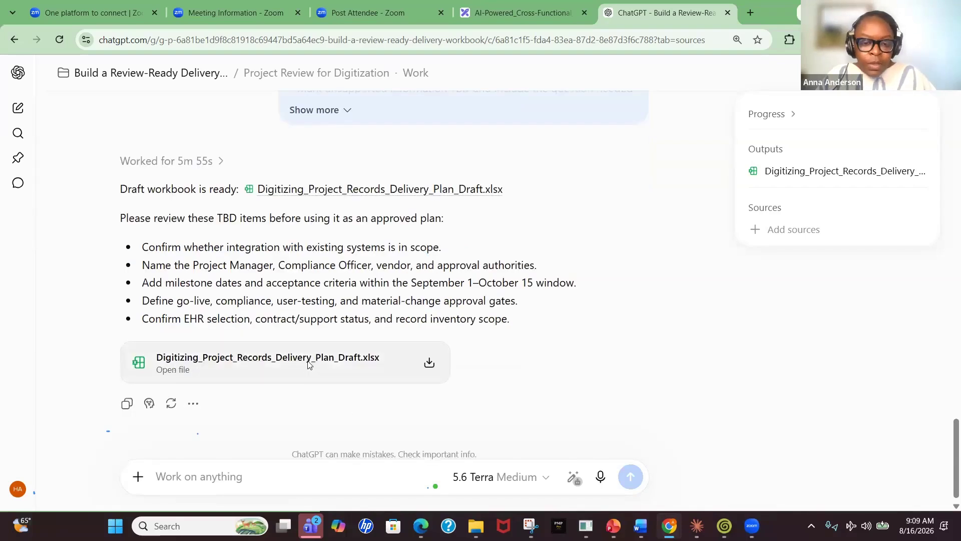
# Open the Digitizing_Project_Records_Delivery_Plan_Draft.xlsx output and show the Project Scope sheet of the Project Details workbook beside it
pyautogui.click(221, 379)
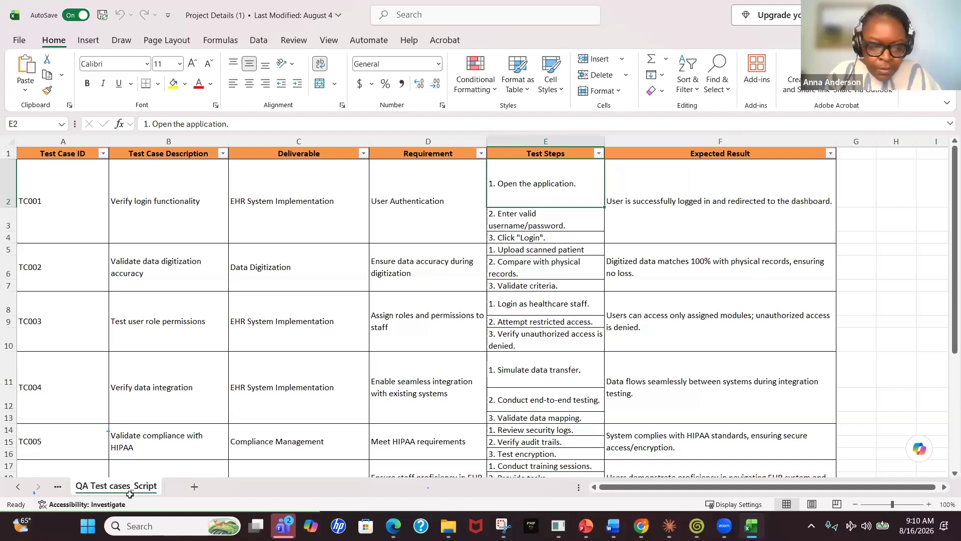
pyautogui.press('Left')
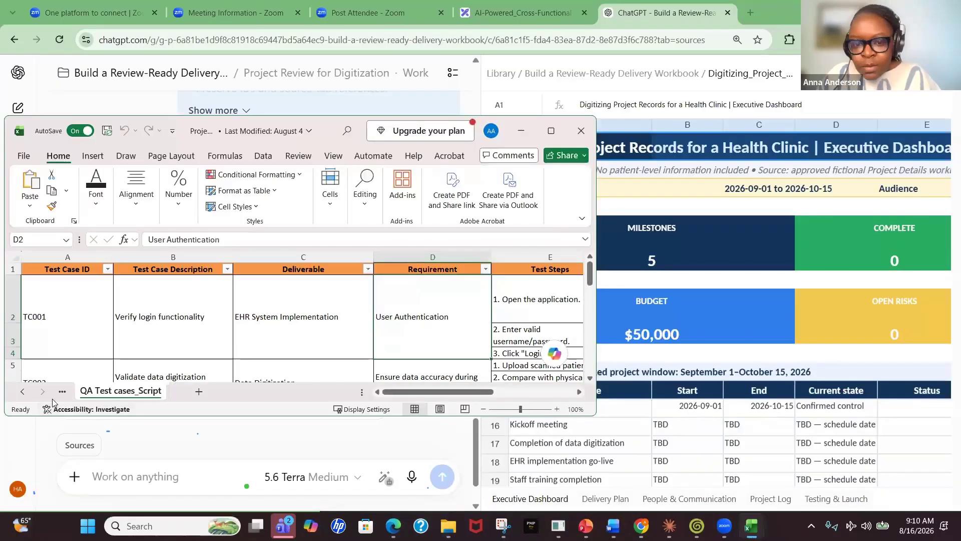
pyautogui.click(23, 392)
pyautogui.click(107, 391)
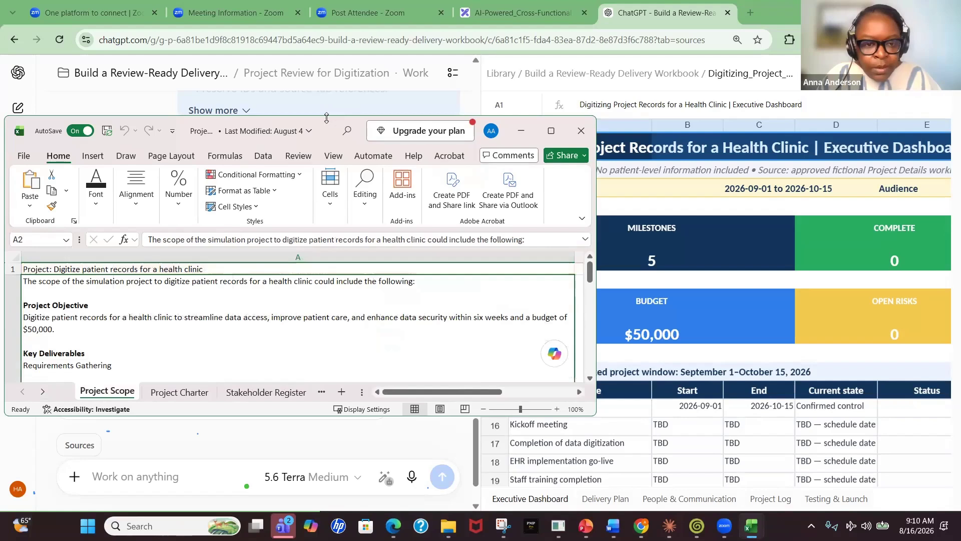
# Browse the Project Details workbook's source sheets, from Project Scope through QA Test cases_Script
pyautogui.moveTo(326, 117); pyautogui.dragTo(326, 57)
pyautogui.moveTo(287, 416); pyautogui.dragTo(281, 489)
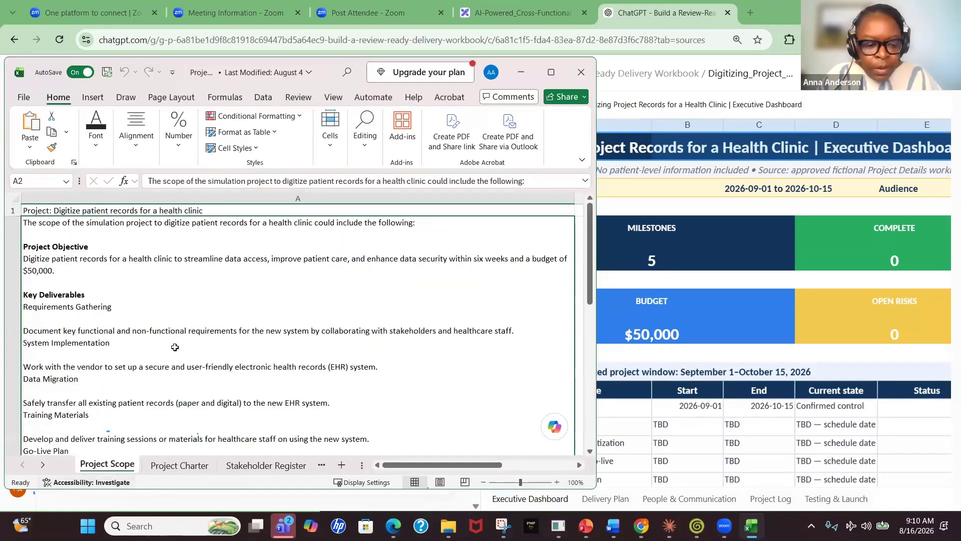
pyautogui.click(180, 467)
pyautogui.click(265, 468)
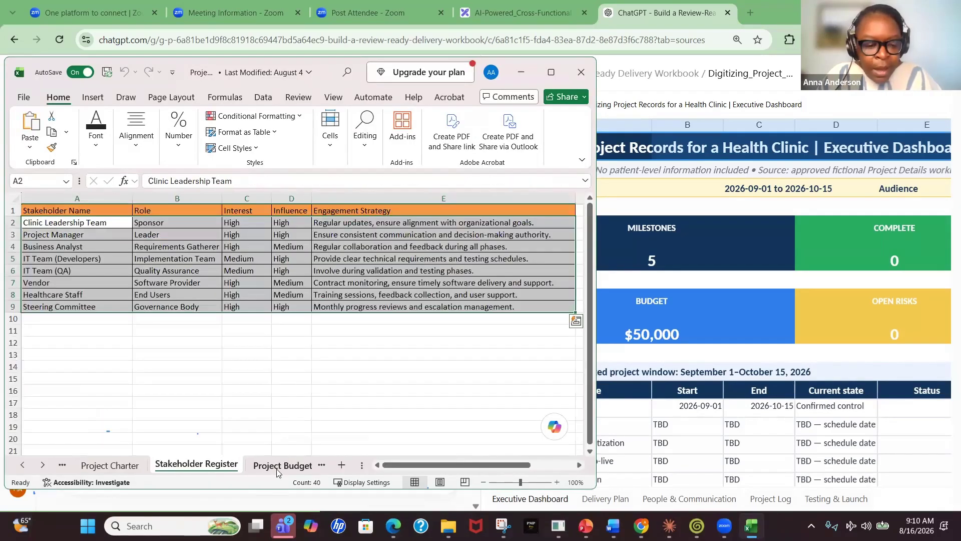
pyautogui.click(278, 466)
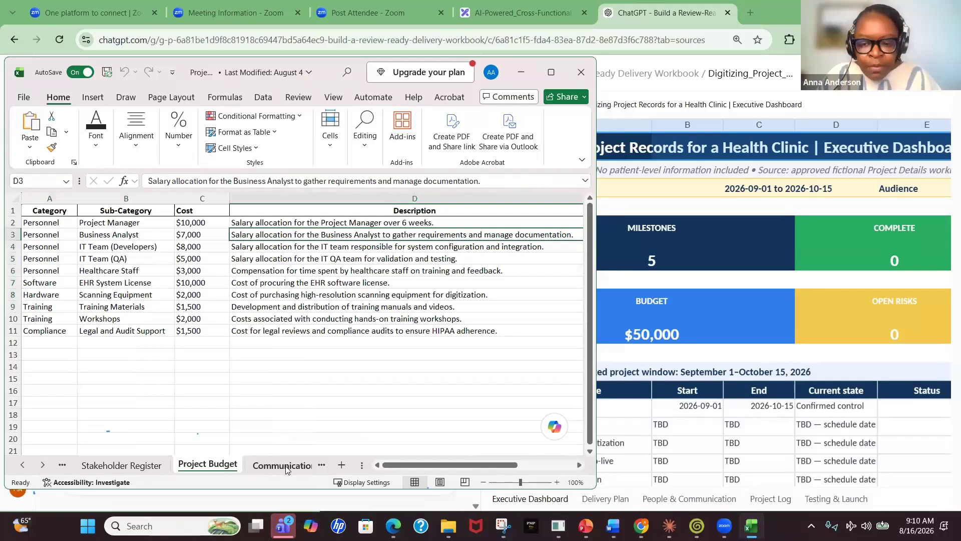
pyautogui.click(283, 467)
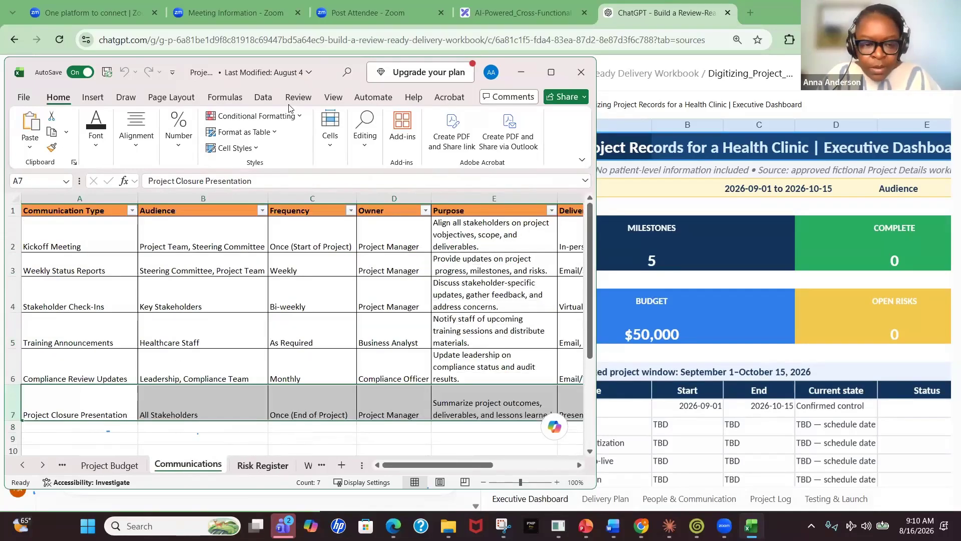
pyautogui.click(270, 465)
pyautogui.click(307, 467)
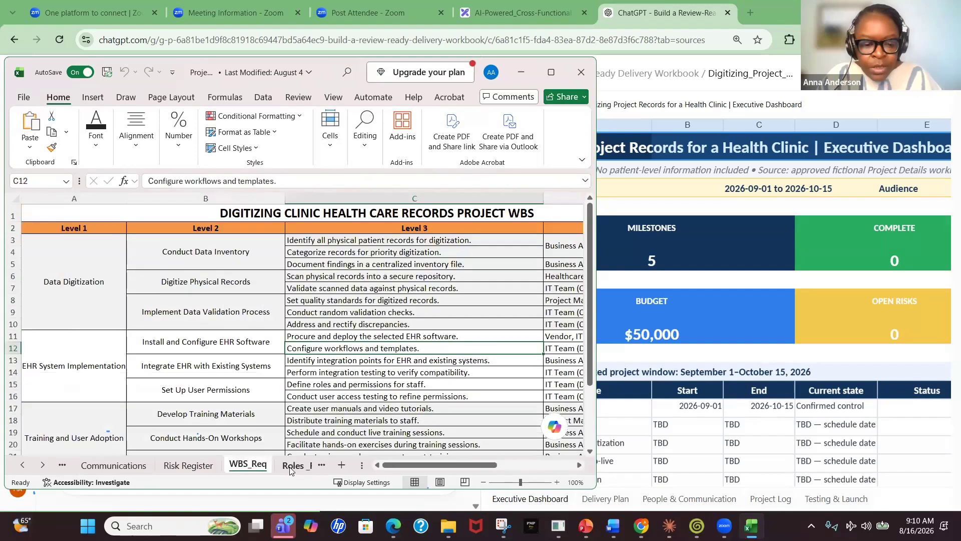
pyautogui.click(302, 466)
pyautogui.click(305, 466)
pyautogui.click(305, 467)
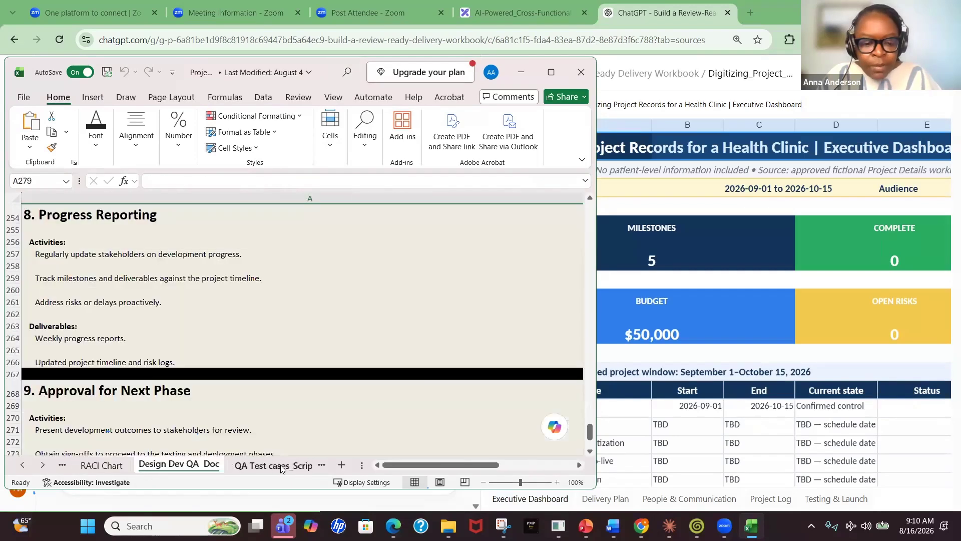
pyautogui.click(300, 465)
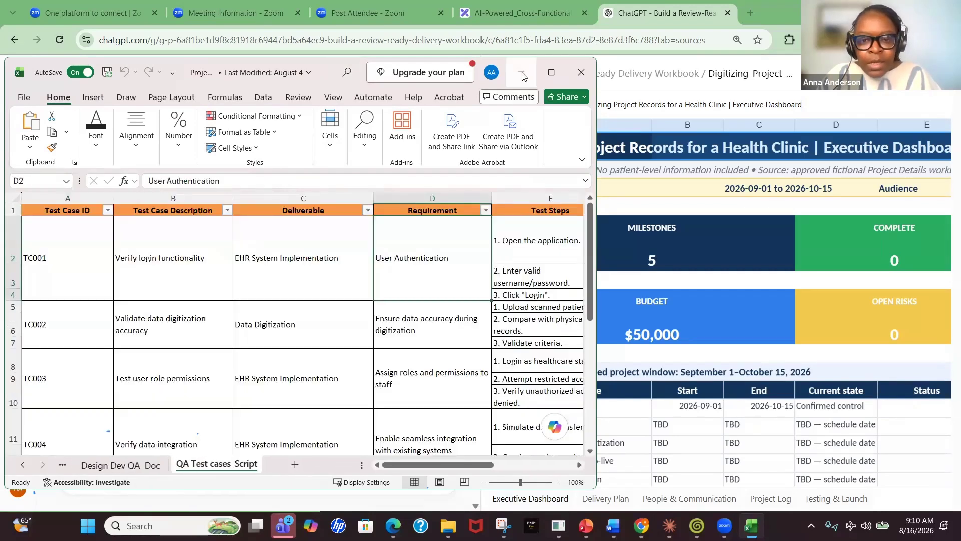
pyautogui.click(522, 75)
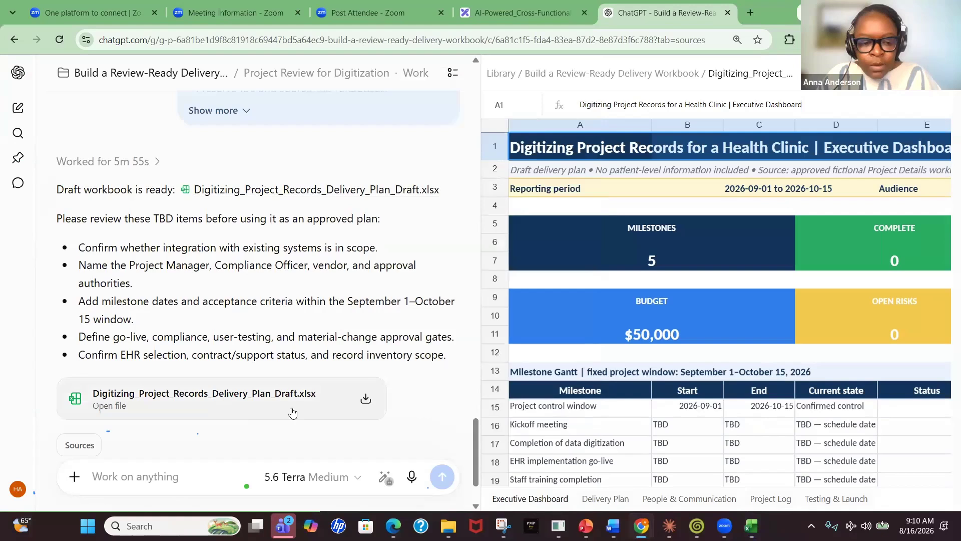
# Open Digitizing_Project_Records_Delivery_Plan_Draft.xlsx in Excel and enable editing
pyautogui.click(293, 412)
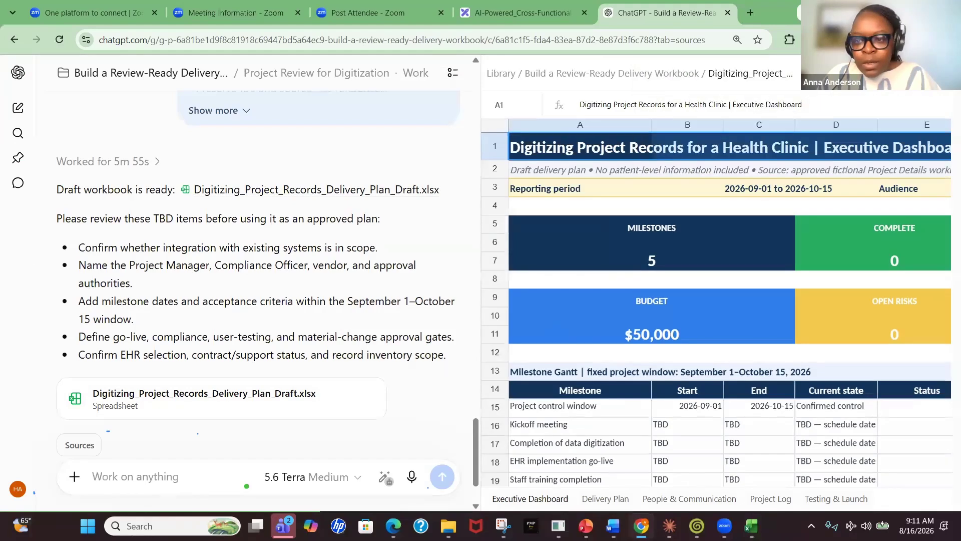
pyautogui.hotkey('alt', 'Tab')
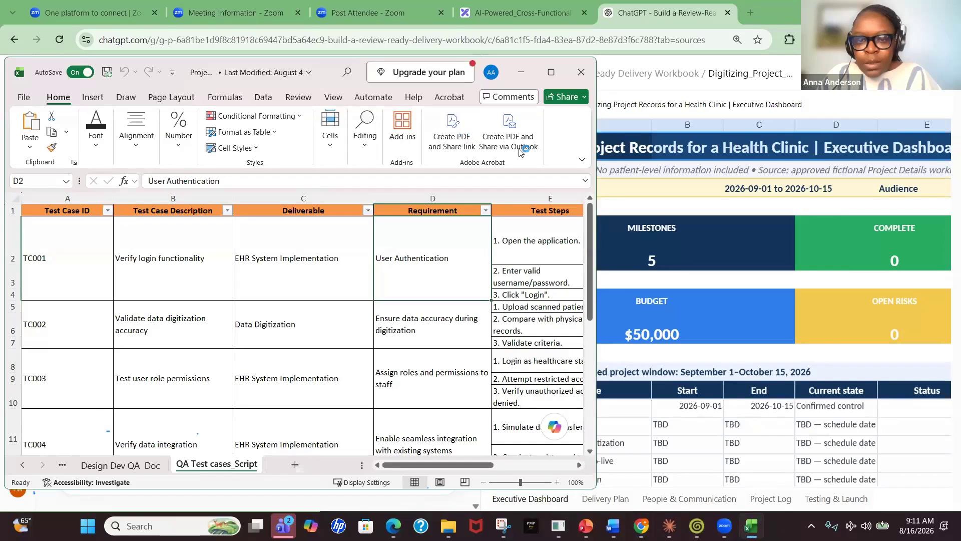
pyautogui.click(829, 132)
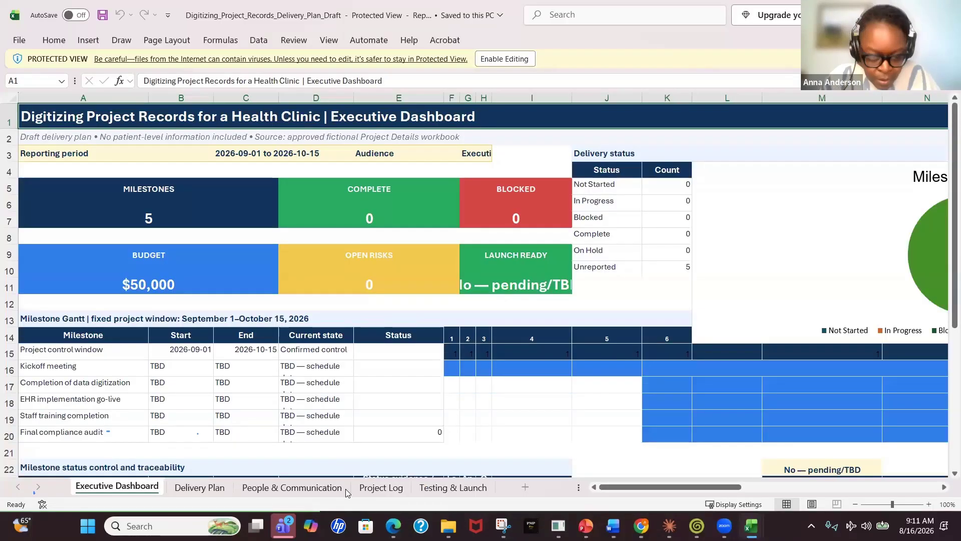
pyautogui.moveTo(672, 491); pyautogui.dragTo(584, 502)
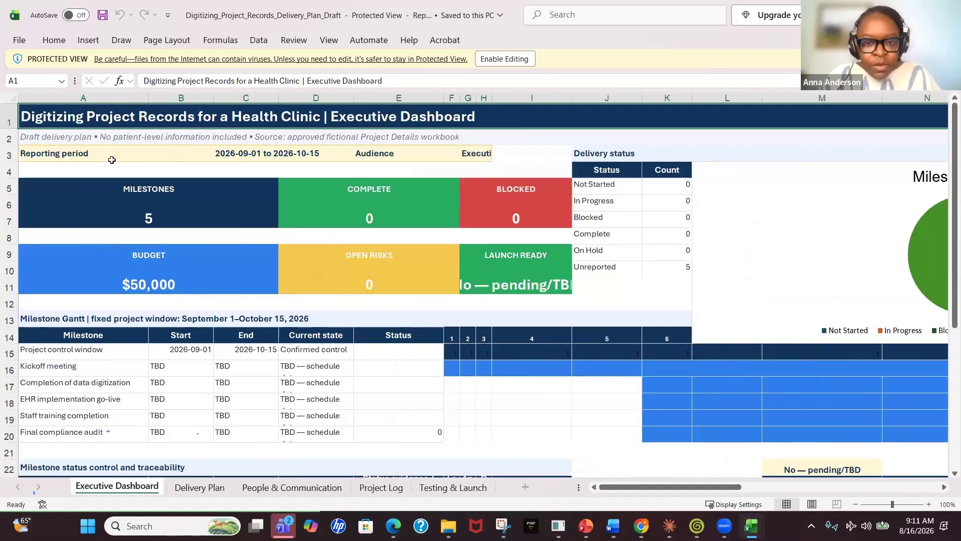
pyautogui.click(503, 61)
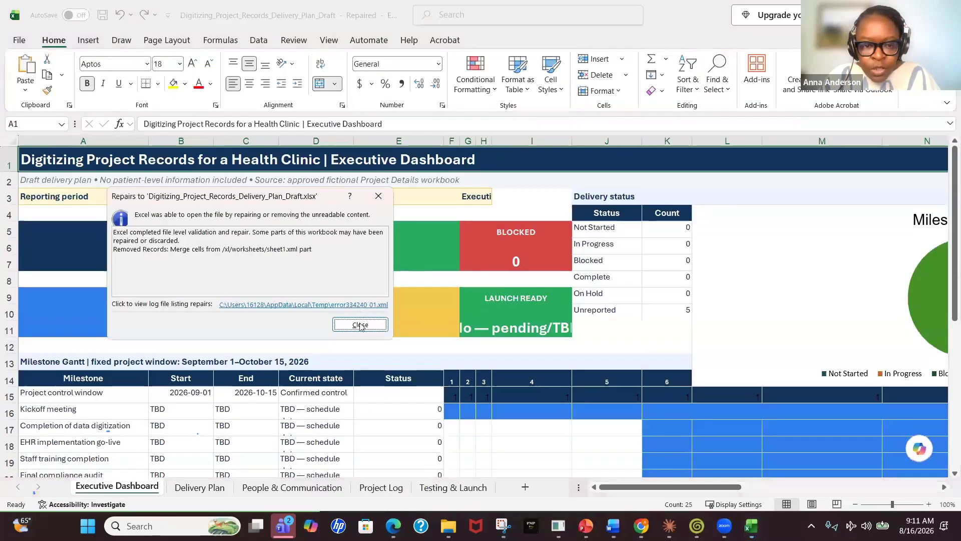
# Widen the executive dashboard column so the audience and launch-ready values display in full
pyautogui.click(360, 324)
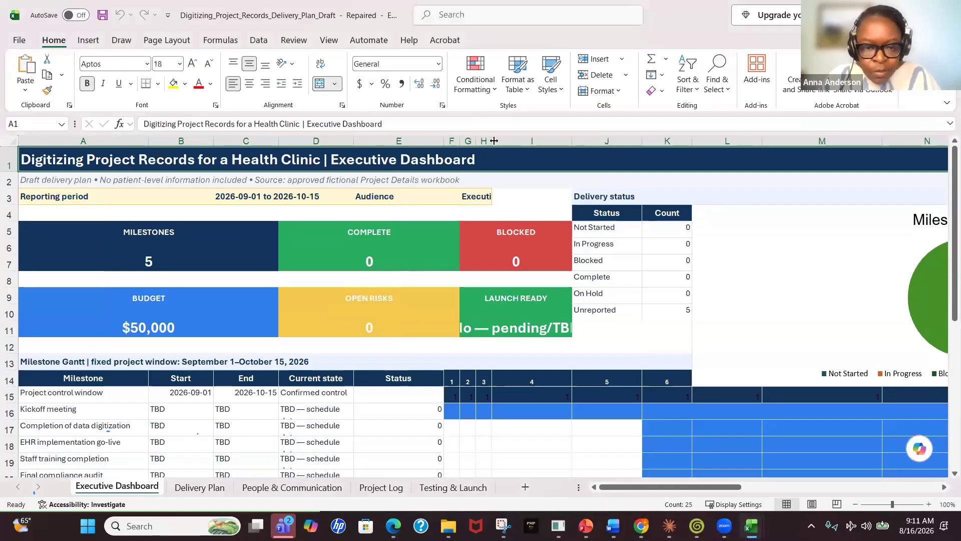
pyautogui.moveTo(494, 141); pyautogui.dragTo(600, 148)
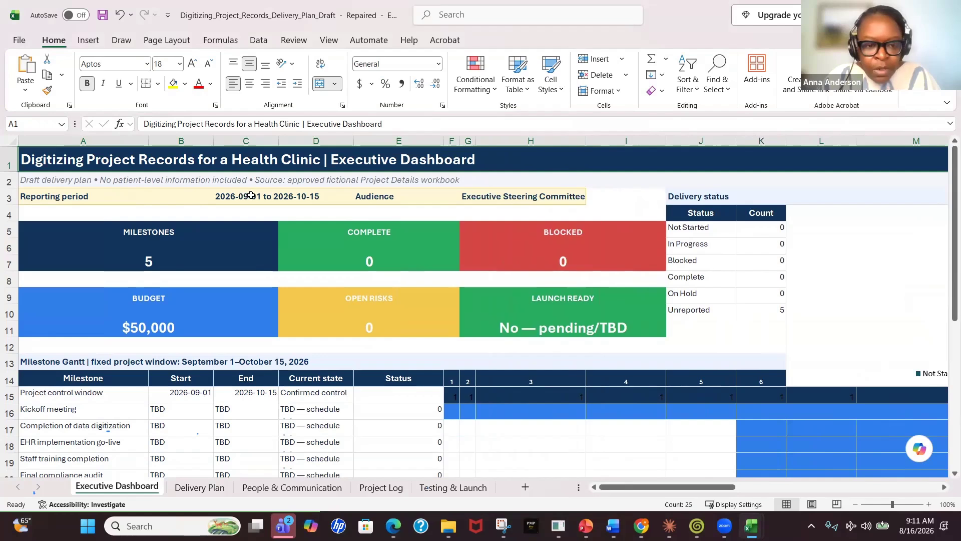
# Try the Audience dropdown's Project Team and Leadership options, returning it to Executive Steering Committee
pyautogui.click(370, 198)
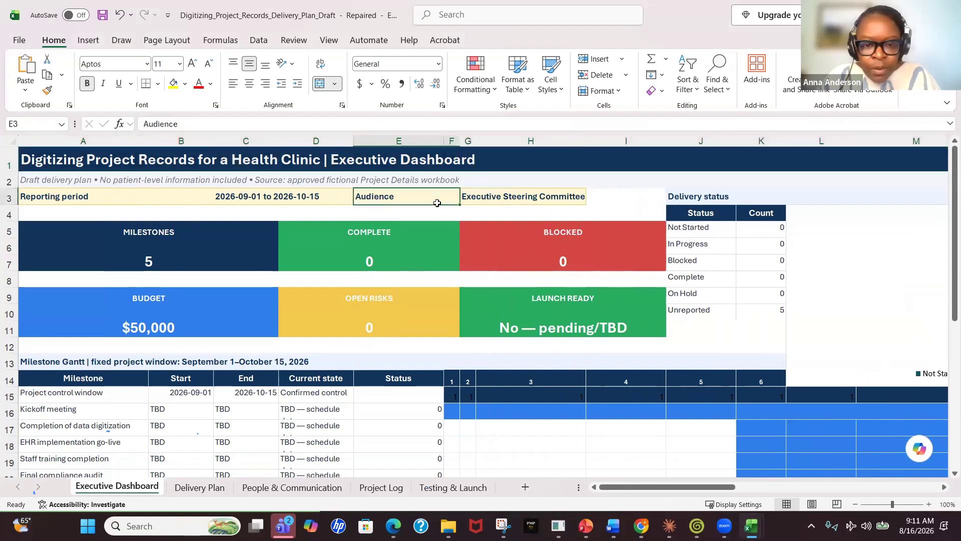
pyautogui.click(513, 200)
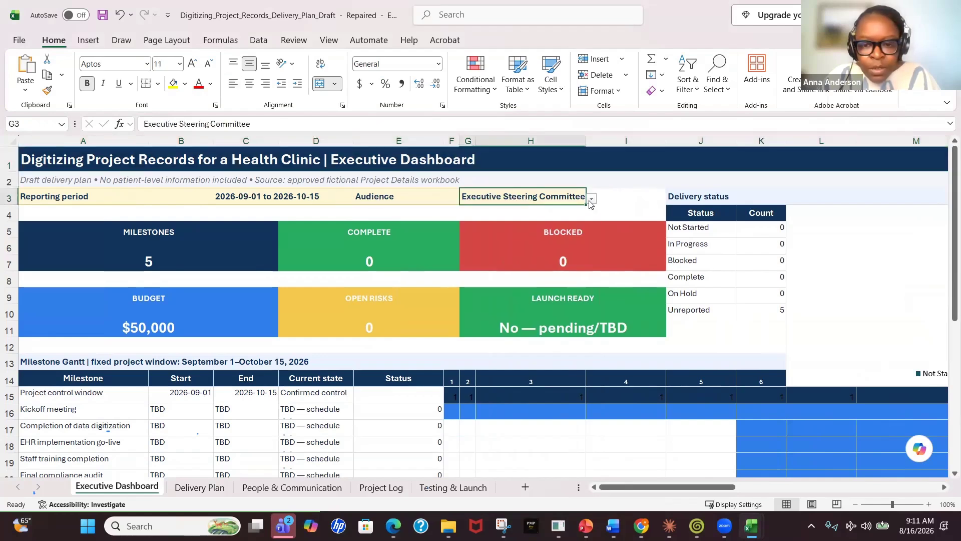
pyautogui.click(591, 200)
pyautogui.click(551, 226)
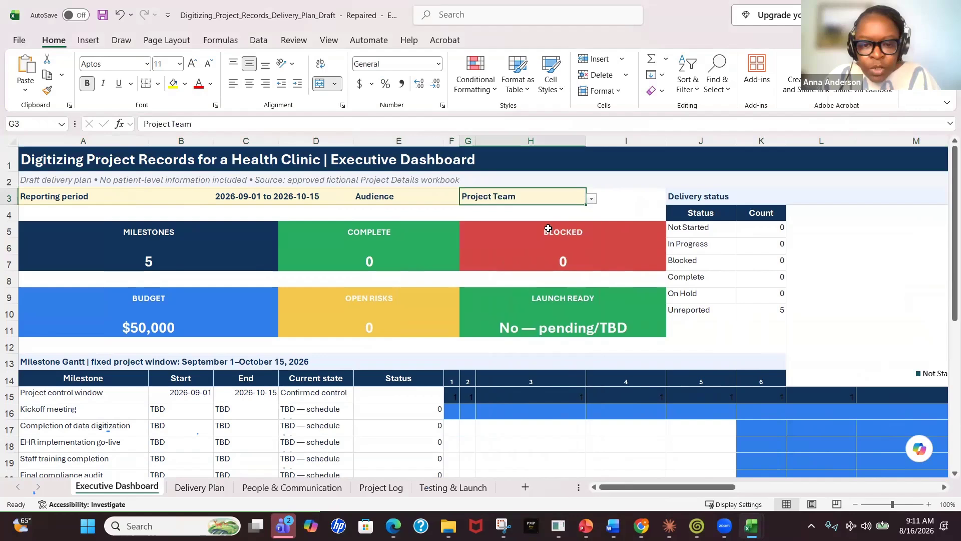
pyautogui.click(591, 199)
pyautogui.click(537, 239)
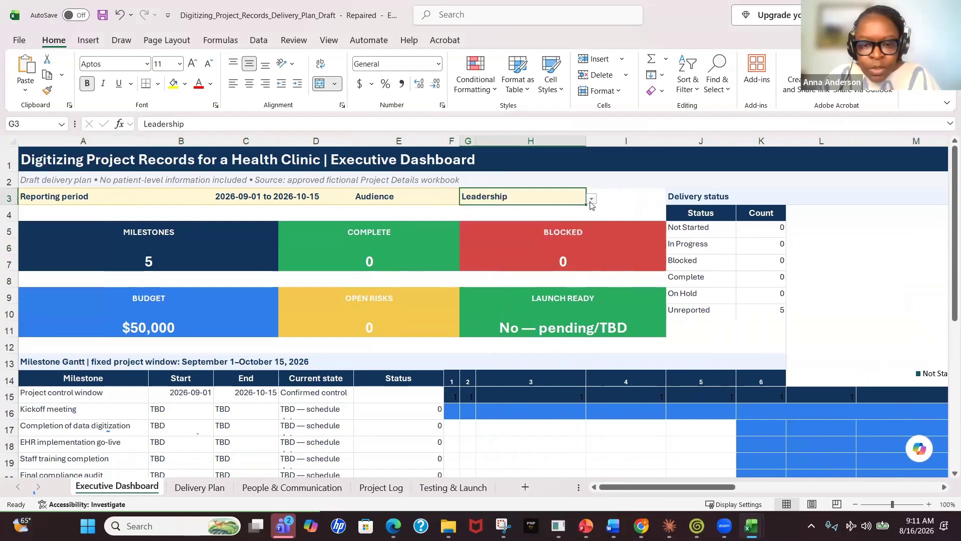
pyautogui.click(591, 200)
pyautogui.click(488, 213)
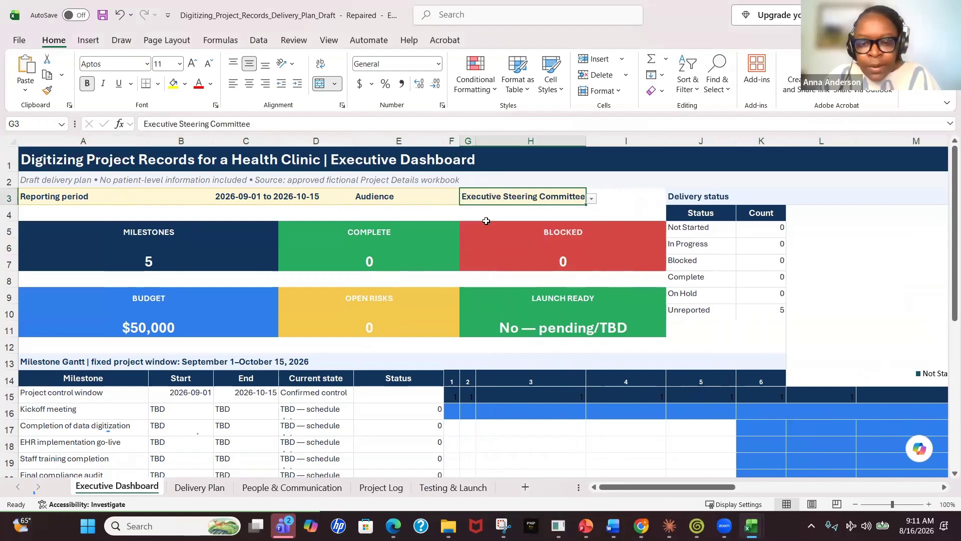
# Inspect the Milestones card formula and the milestone table's names, dates and current-state cells
pyautogui.click(170, 243)
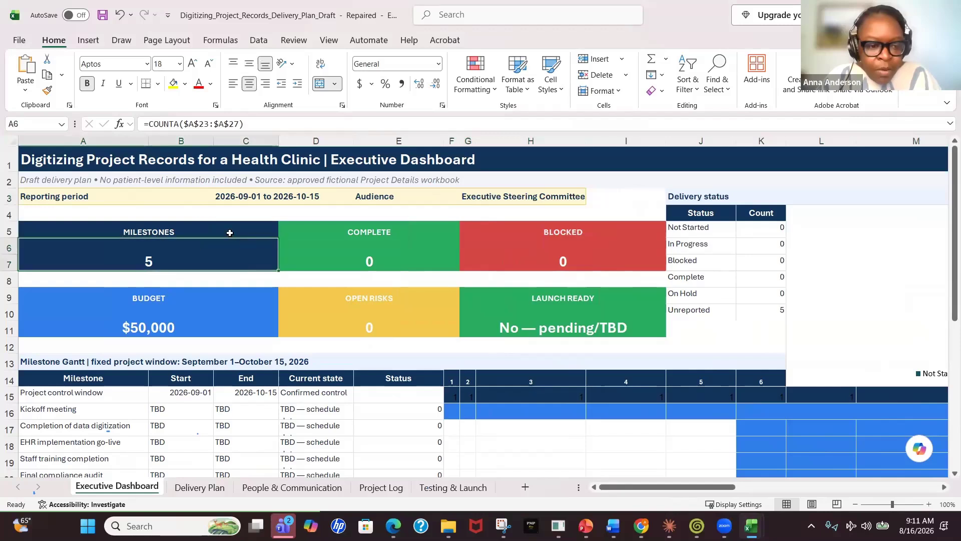
pyautogui.click(230, 233)
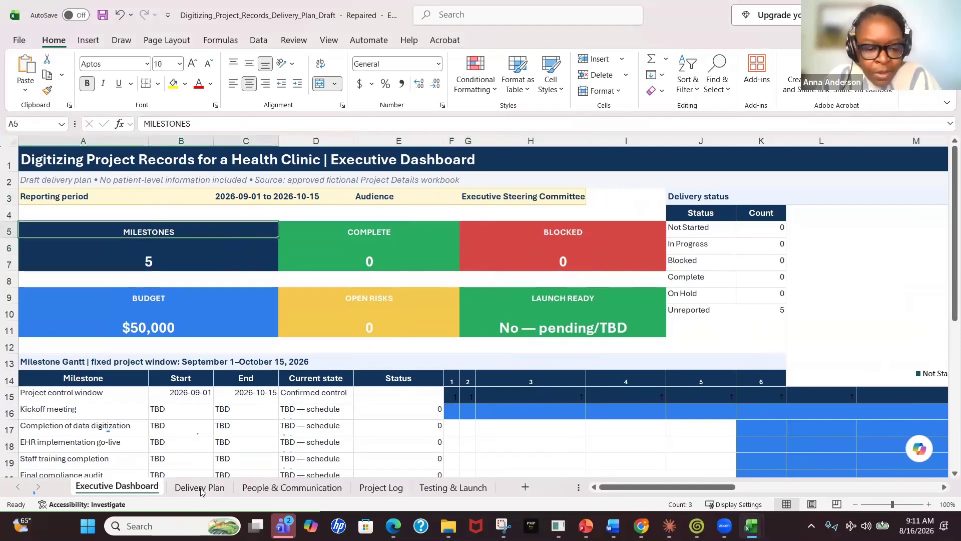
pyautogui.scroll(-1, 123, 400)
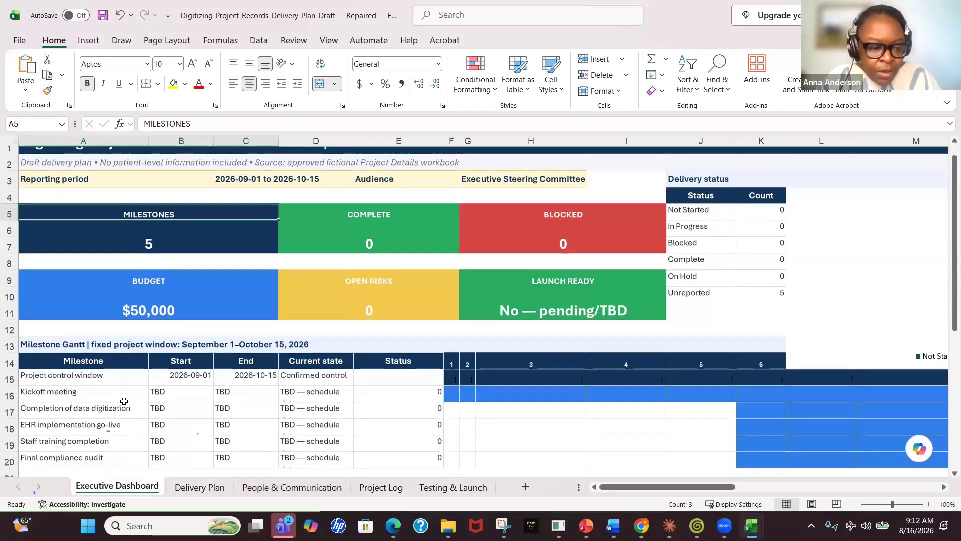
pyautogui.moveTo(102, 365); pyautogui.dragTo(99, 435)
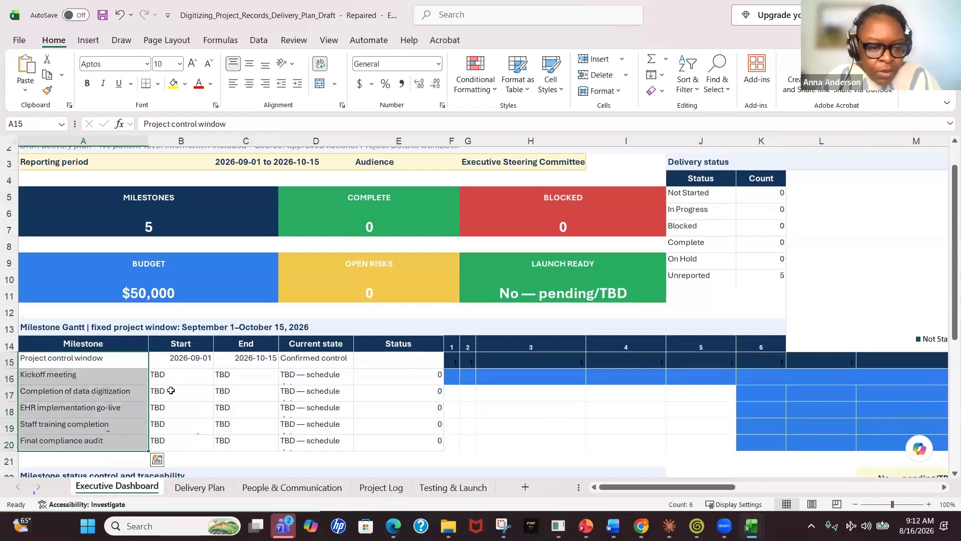
pyautogui.click(310, 392)
pyautogui.click(241, 378)
pyautogui.click(316, 373)
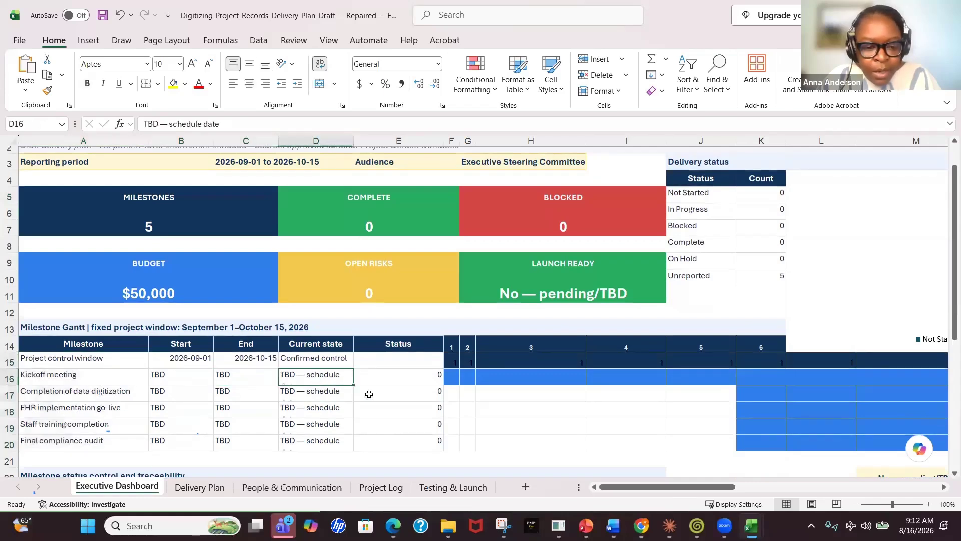
# Set the Kickoff meeting milestone's status to Complete
pyautogui.click(422, 381)
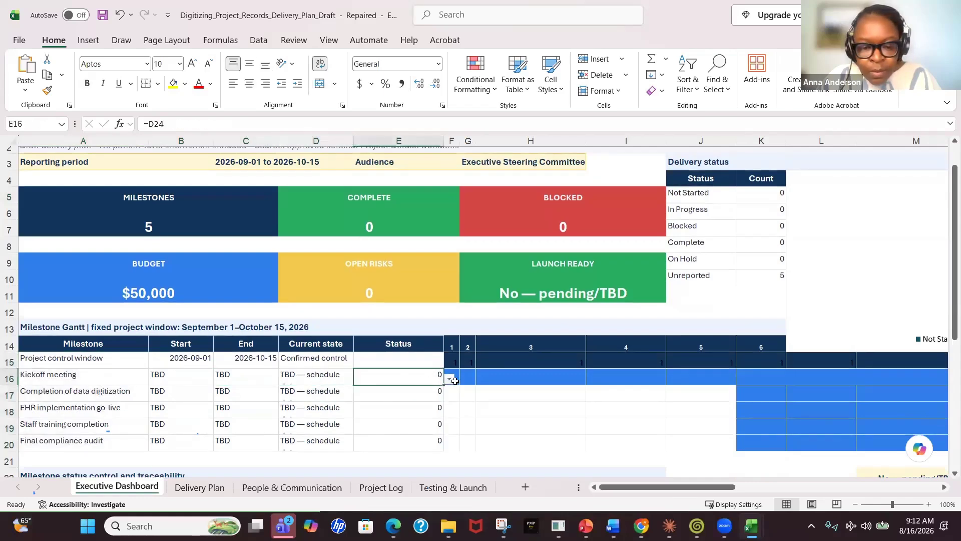
pyautogui.click(449, 379)
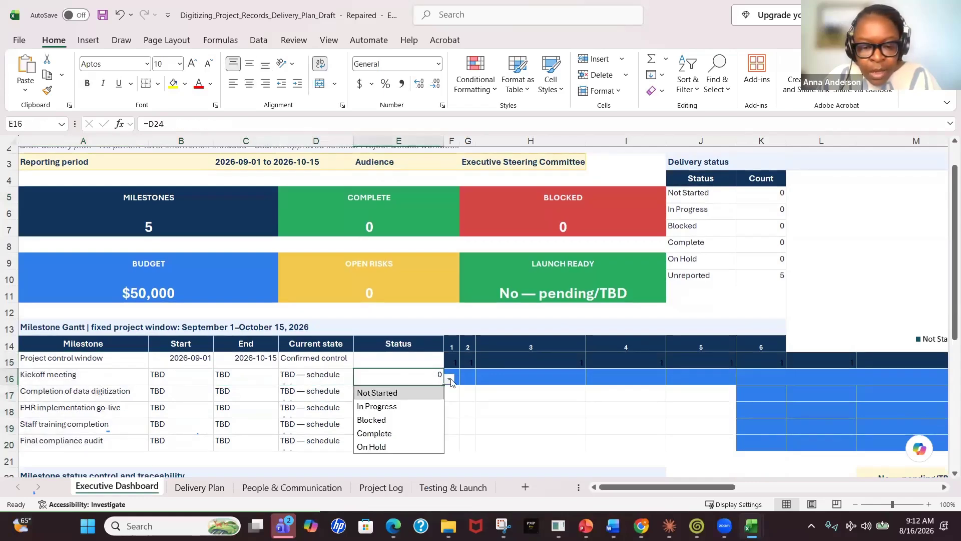
pyautogui.click(407, 410)
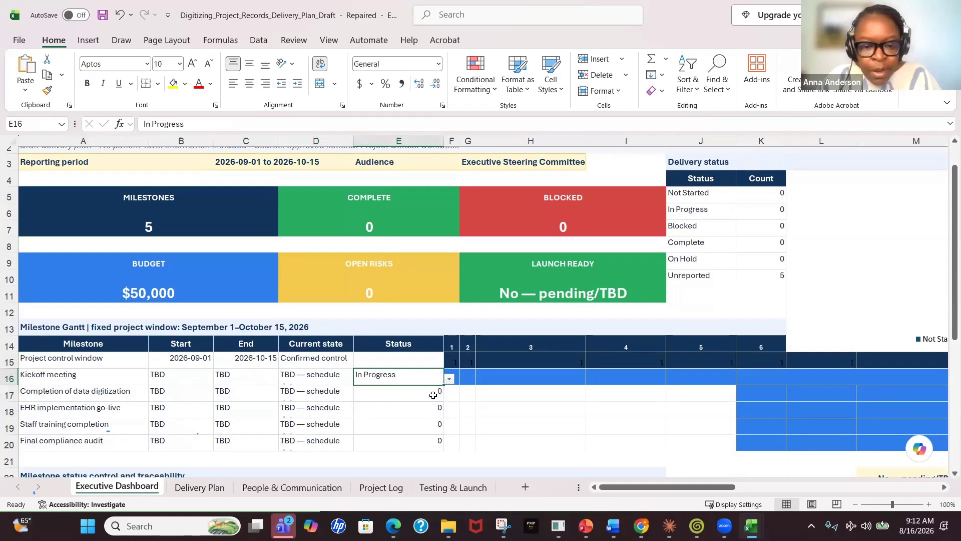
pyautogui.click(450, 380)
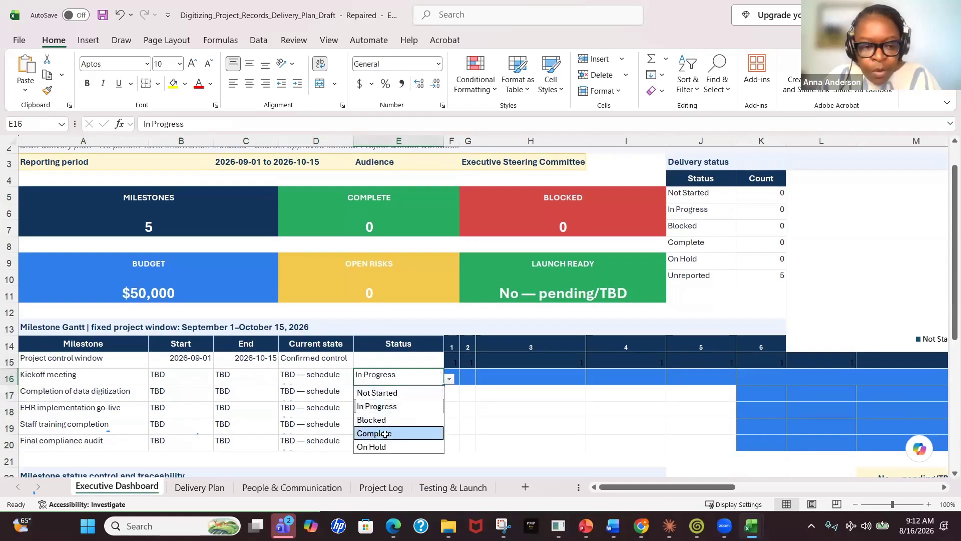
pyautogui.click(402, 432)
pyautogui.click(474, 429)
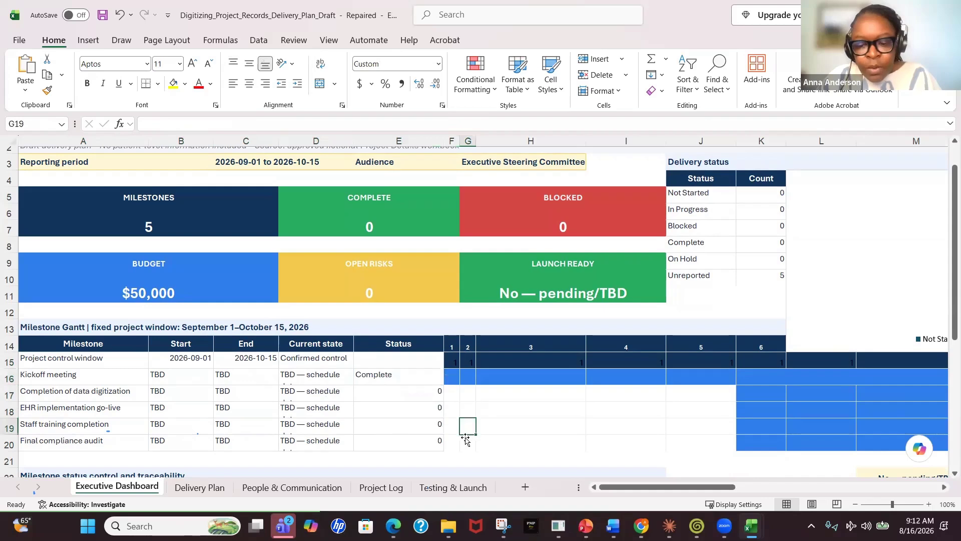
# Set the Completion of data digitization milestone's status to In Progress
pyautogui.moveTo(621, 489)
pyautogui.mouseDown()
pyautogui.moveTo(672, 492)
pyautogui.moveTo(614, 491)
pyautogui.mouseUp()
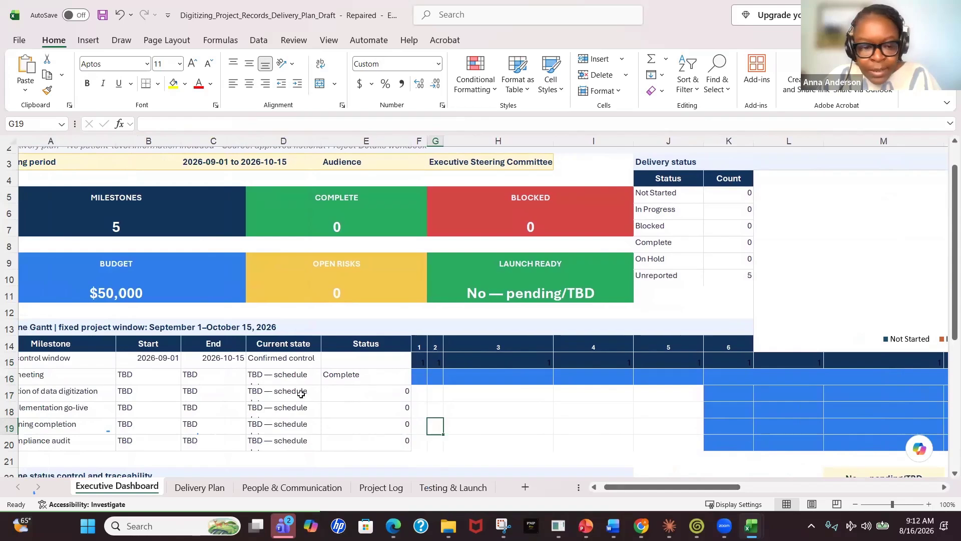
pyautogui.click(398, 395)
pyautogui.click(417, 396)
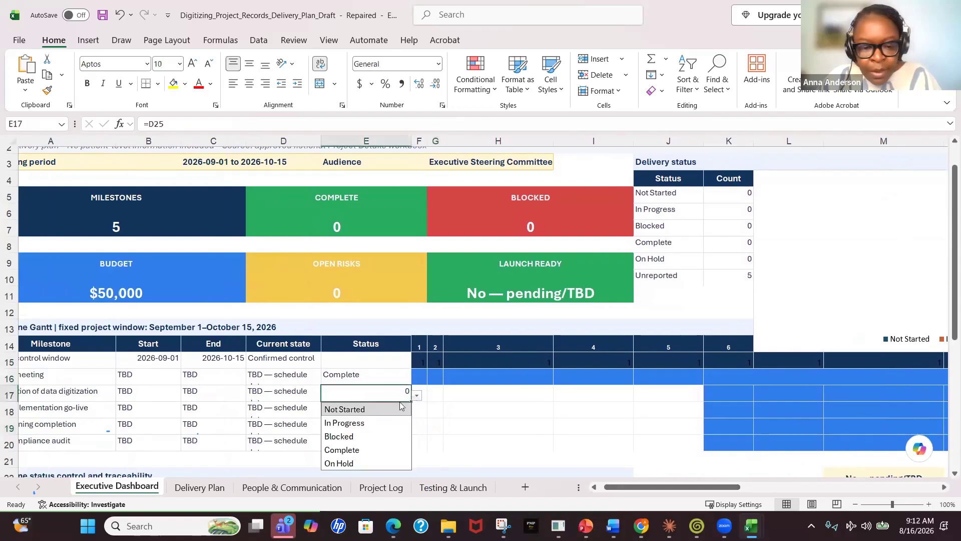
pyautogui.click(373, 425)
pyautogui.click(481, 426)
pyautogui.moveTo(623, 487); pyautogui.dragTo(551, 475)
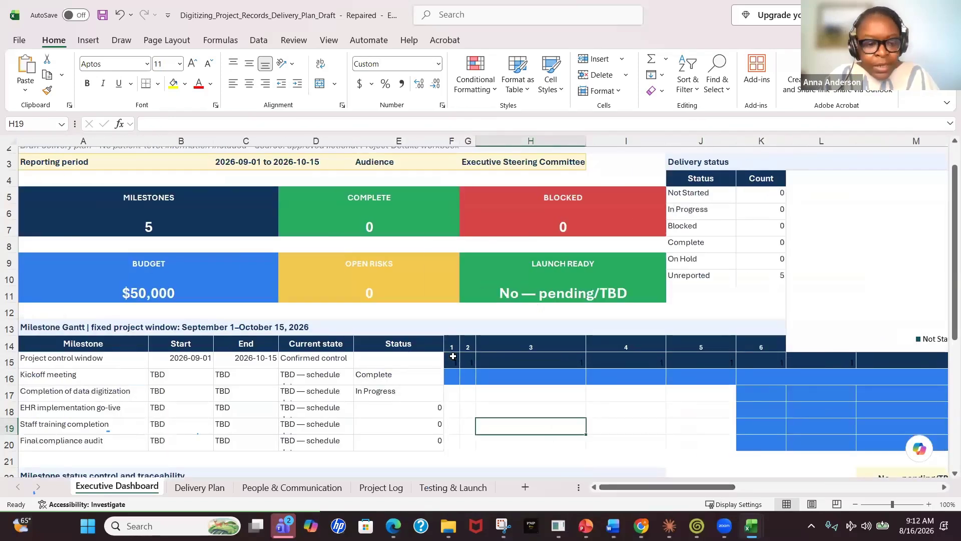
# Check the Complete summary card on the executive dashboard
pyautogui.scroll(-1, 479, 369)
pyautogui.scroll(1, 368, 223)
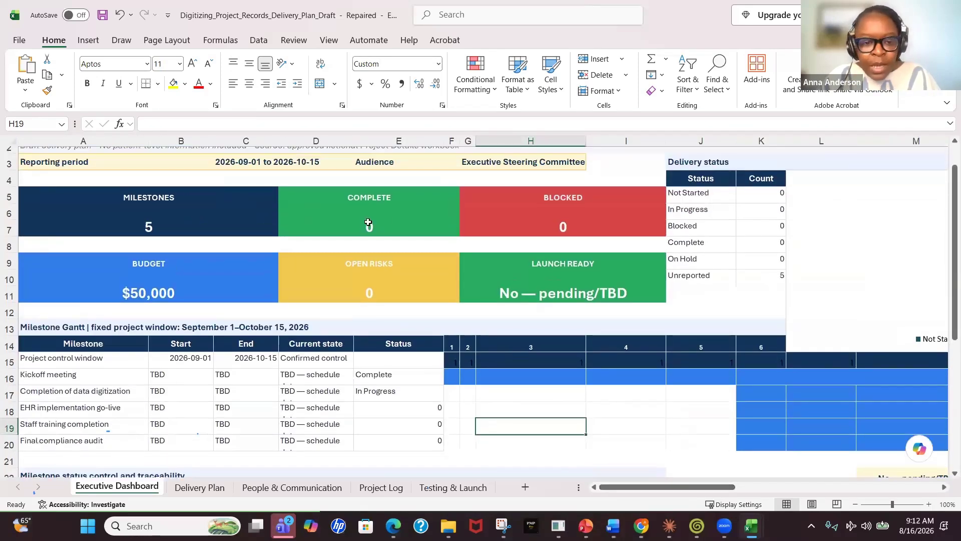
pyautogui.click(401, 211)
pyautogui.click(406, 196)
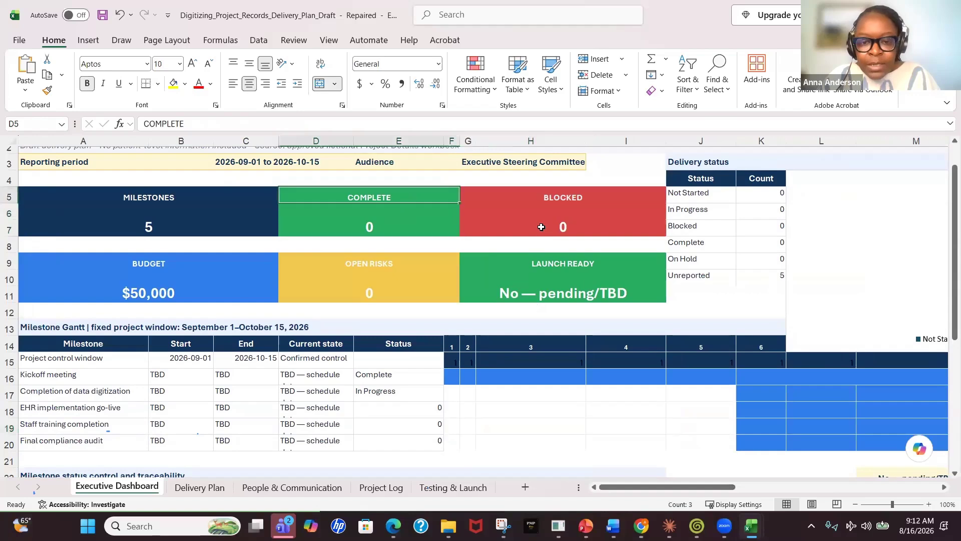
# Examine the dashboard's Blocked, Launch Ready and Budget cards and the milestone Gantt table
pyautogui.click(488, 216)
pyautogui.click(383, 267)
pyautogui.click(208, 259)
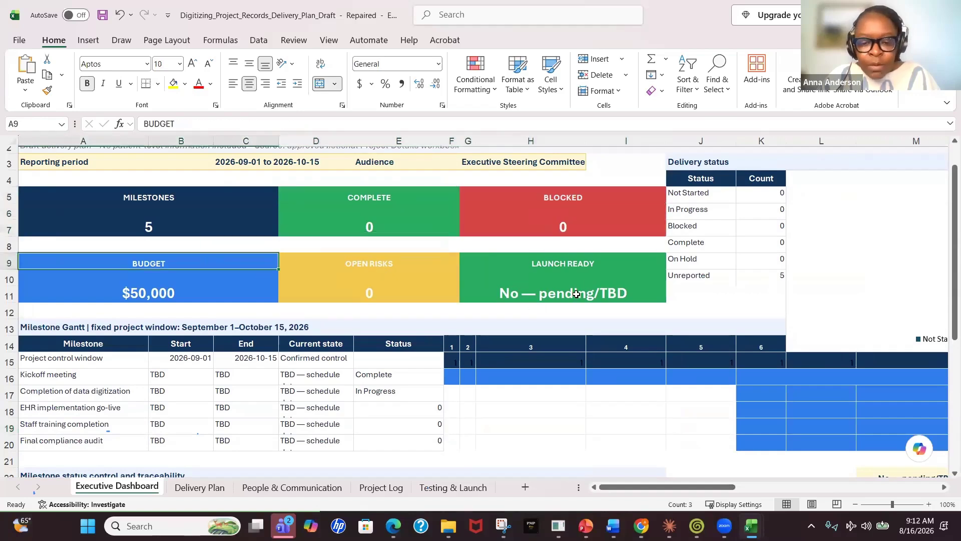
pyautogui.scroll(-2, 575, 296)
pyautogui.scroll(-2, 575, 296)
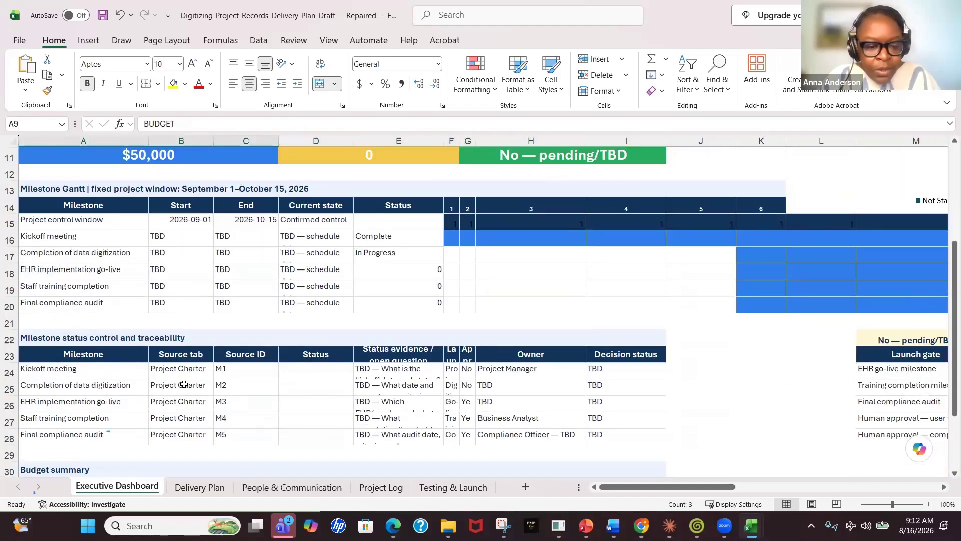
# Widen the Launch criterion and Approval required columns in the milestone status control and traceability table
pyautogui.click(530, 373)
pyautogui.click(375, 369)
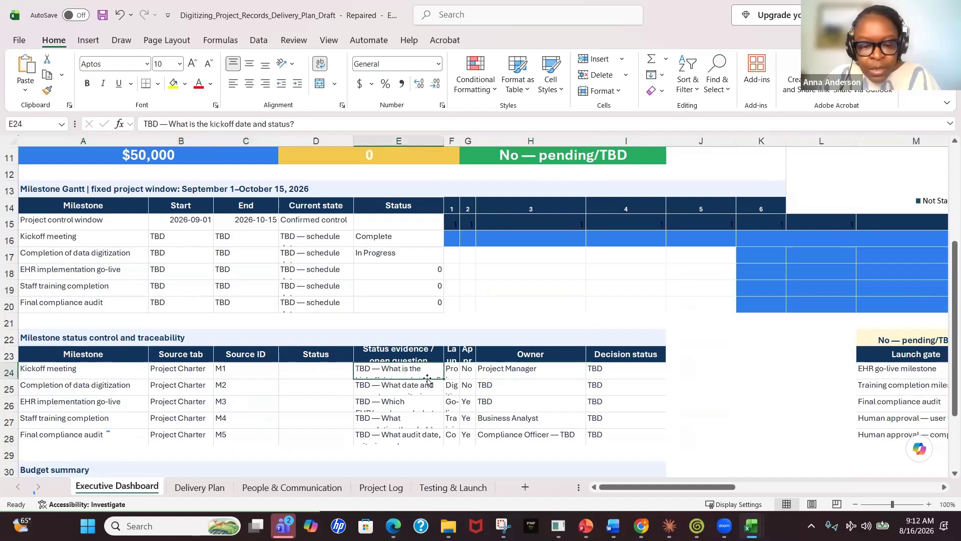
pyautogui.click(239, 369)
pyautogui.click(181, 370)
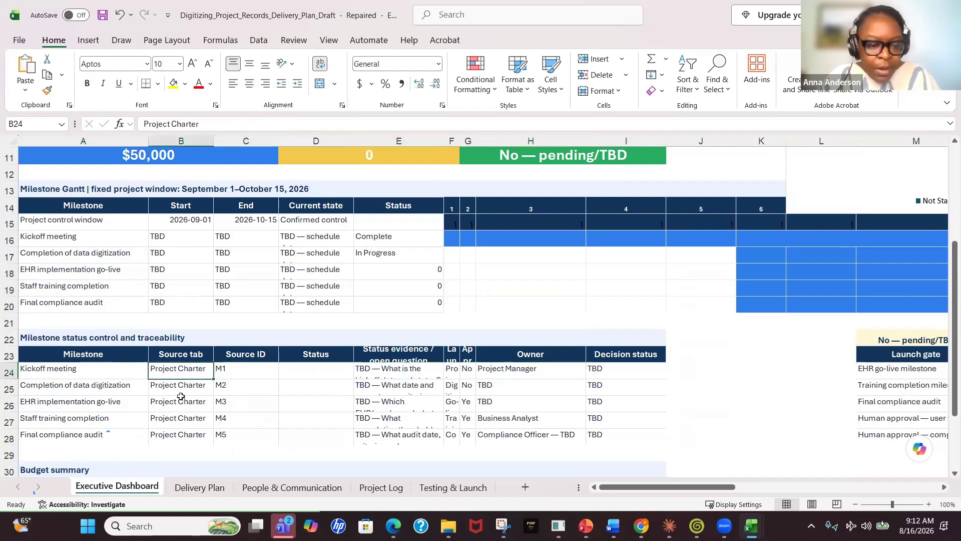
pyautogui.scroll(-3, 118, 370)
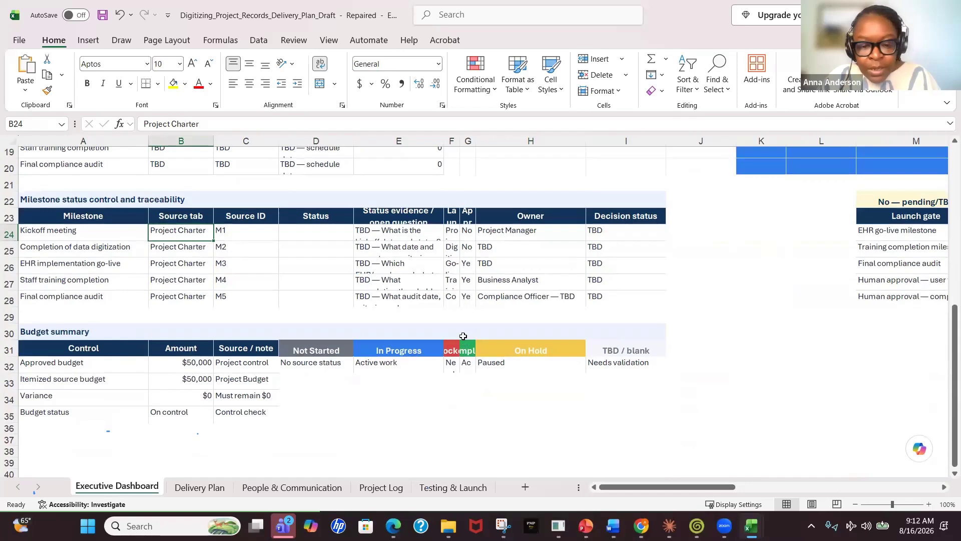
pyautogui.moveTo(457, 141); pyautogui.dragTo(551, 155)
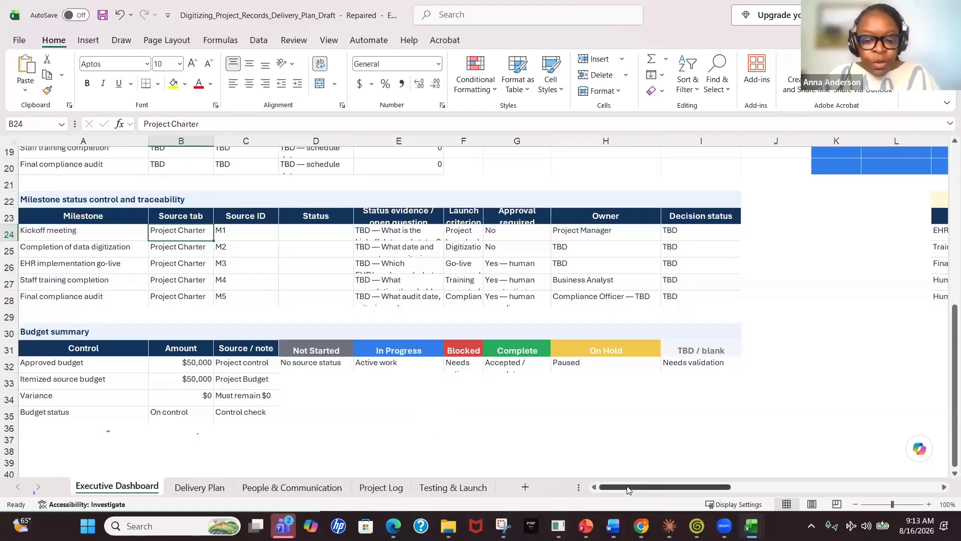
# Examine the dashboard's status chart, Gantt bars and launch gate table across the sheet
pyautogui.moveTo(670, 493); pyautogui.dragTo(680, 494)
pyautogui.scroll(3, 661, 385)
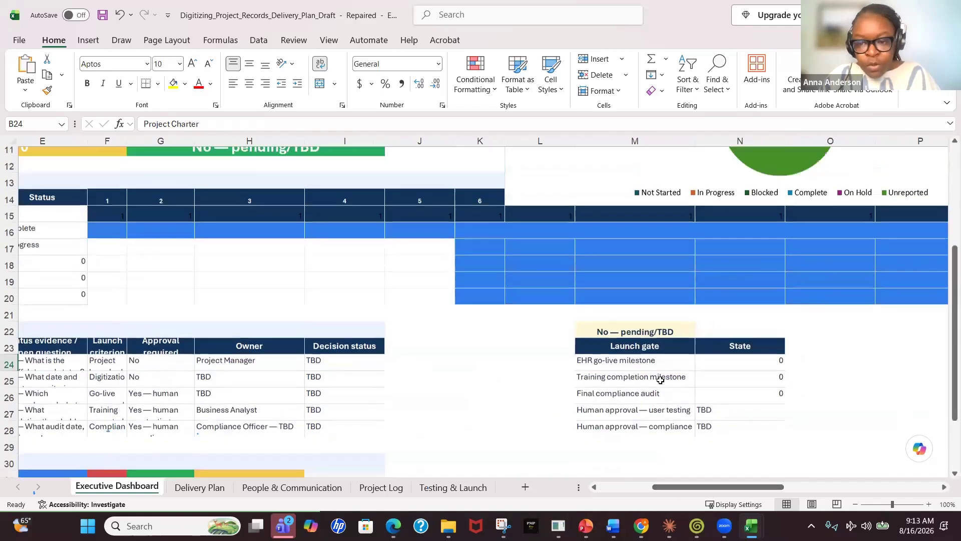
pyautogui.scroll(2, 660, 381)
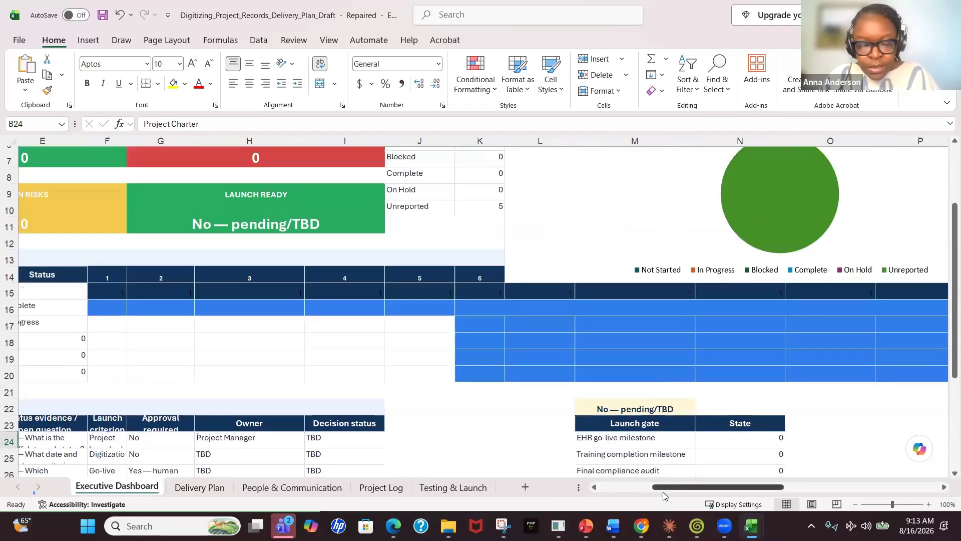
pyautogui.moveTo(666, 491); pyautogui.dragTo(559, 511)
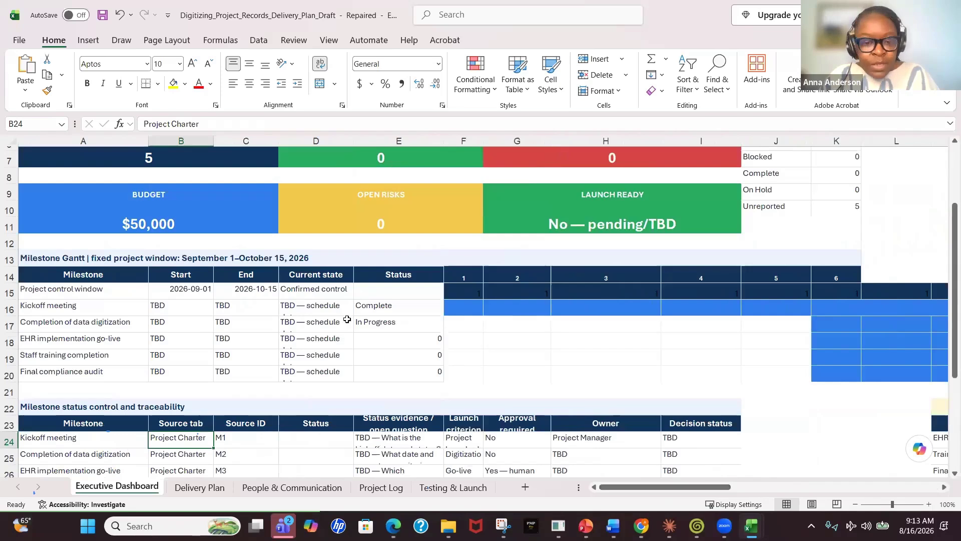
pyautogui.scroll(2, 356, 330)
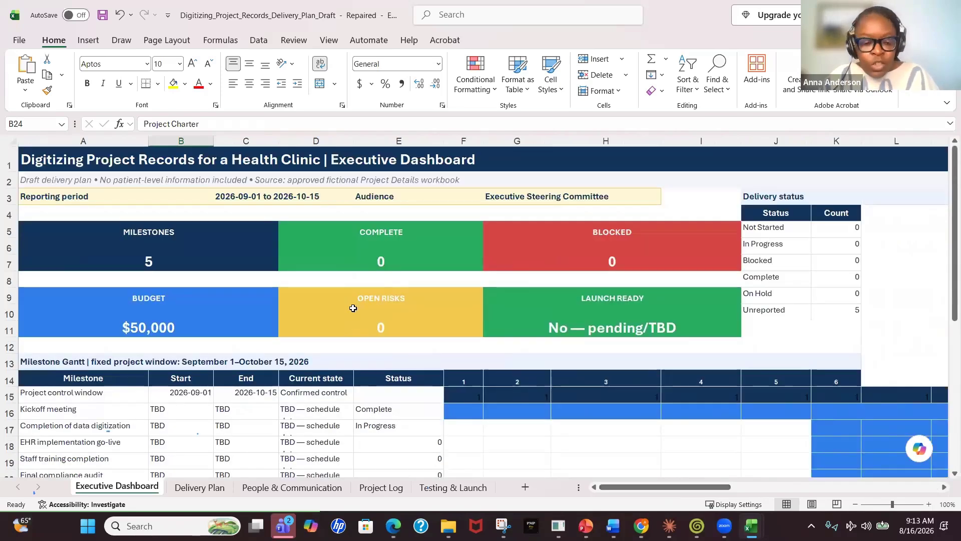
pyautogui.scroll(-1, 352, 308)
pyautogui.scroll(-2, 353, 308)
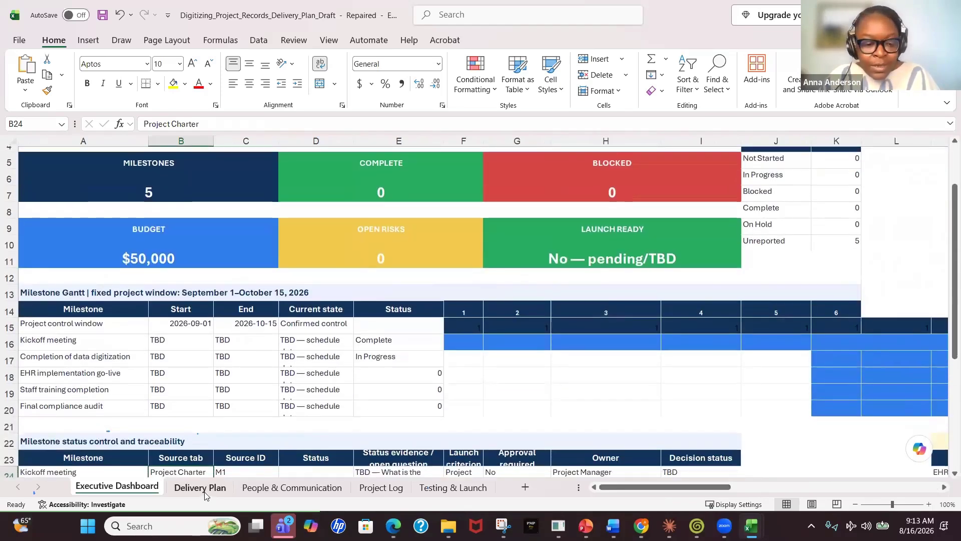
# Review the Delivery Plan, People & Communication, Project Log and Testing & Launch sheets
pyautogui.click(214, 483)
pyautogui.scroll(-2, 262, 365)
pyautogui.scroll(2, 262, 365)
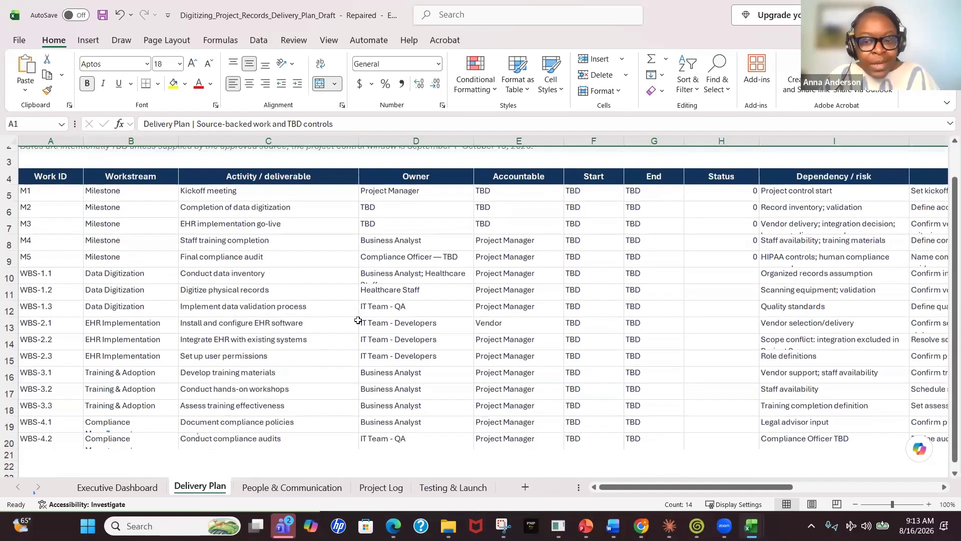
pyautogui.moveTo(683, 486); pyautogui.dragTo(761, 490)
pyautogui.moveTo(782, 491); pyautogui.dragTo(626, 490)
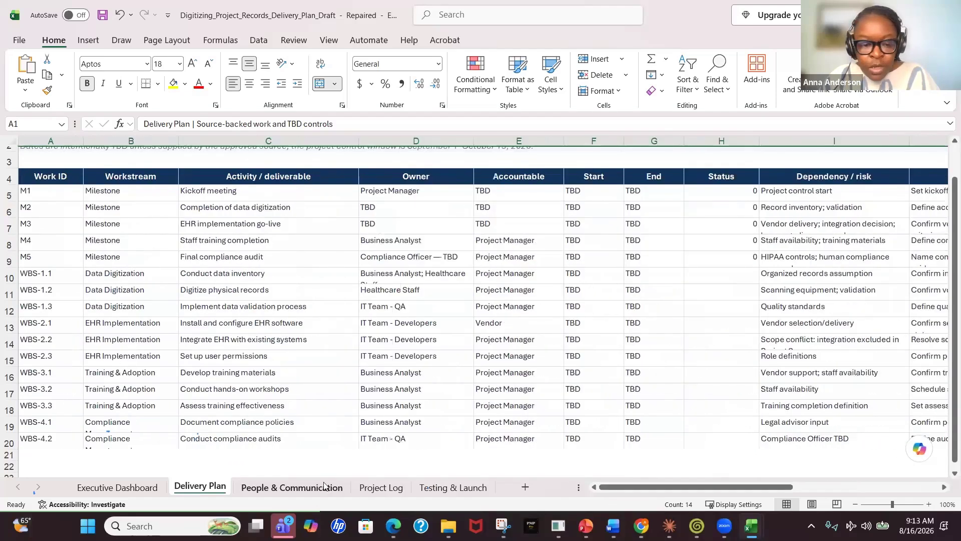
pyautogui.click(328, 488)
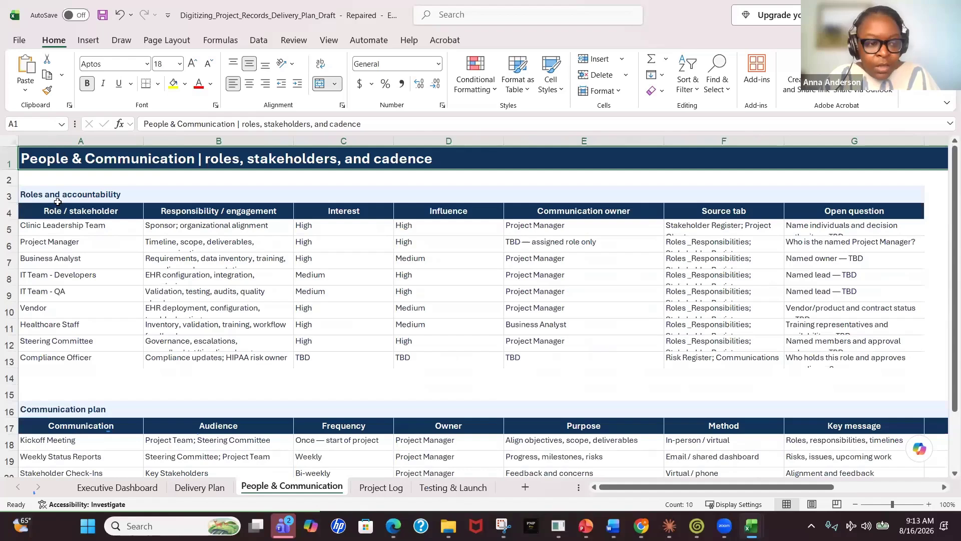
pyautogui.scroll(-3, 140, 381)
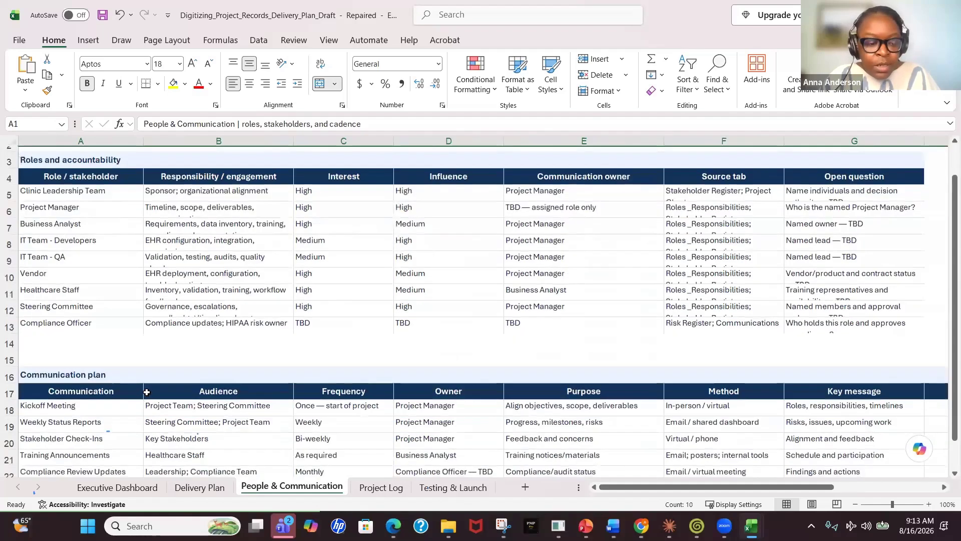
pyautogui.click(370, 488)
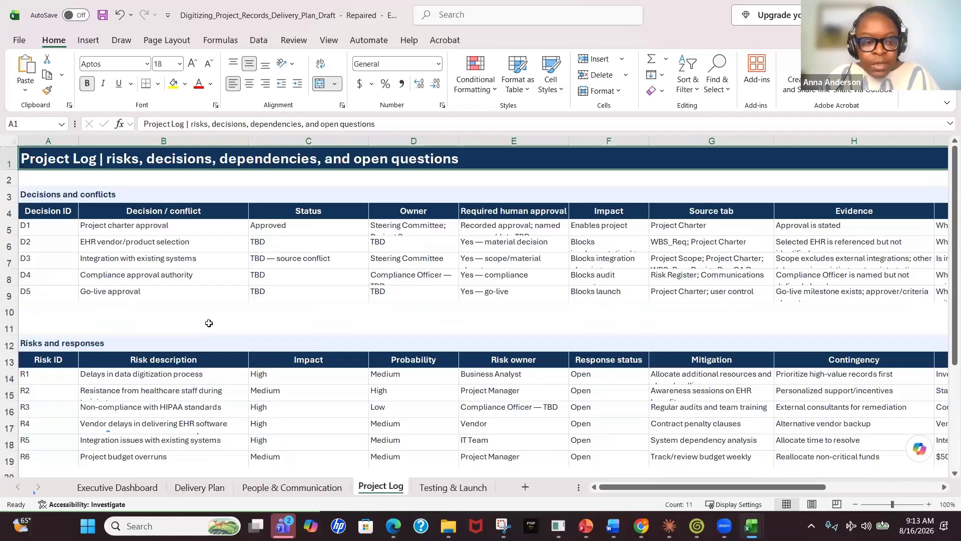
pyautogui.scroll(-2, 237, 346)
pyautogui.click(453, 484)
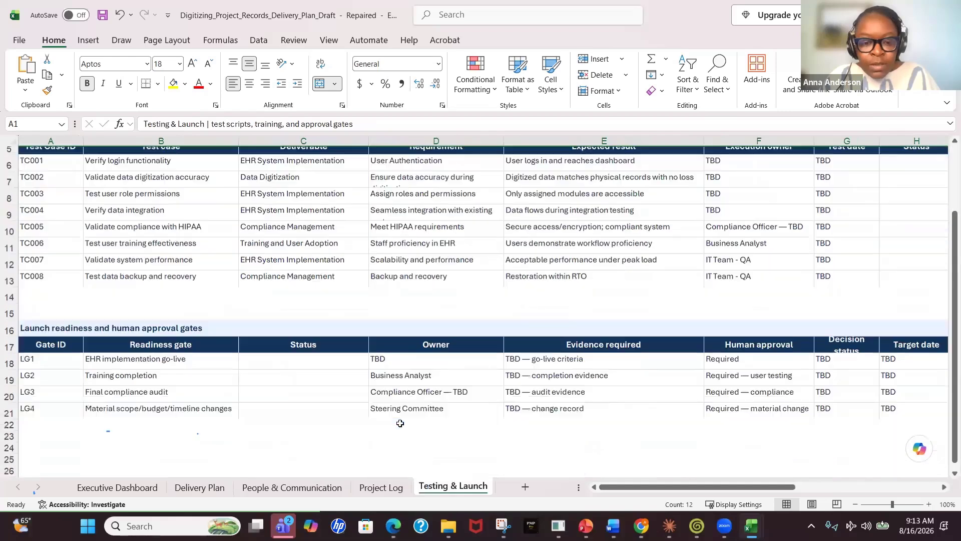
pyautogui.scroll(-1, 250, 485)
# Set the EHR implementation go-live milestone's status to Not Started on the executive dashboard
pyautogui.click(117, 487)
pyautogui.scroll(2, 270, 405)
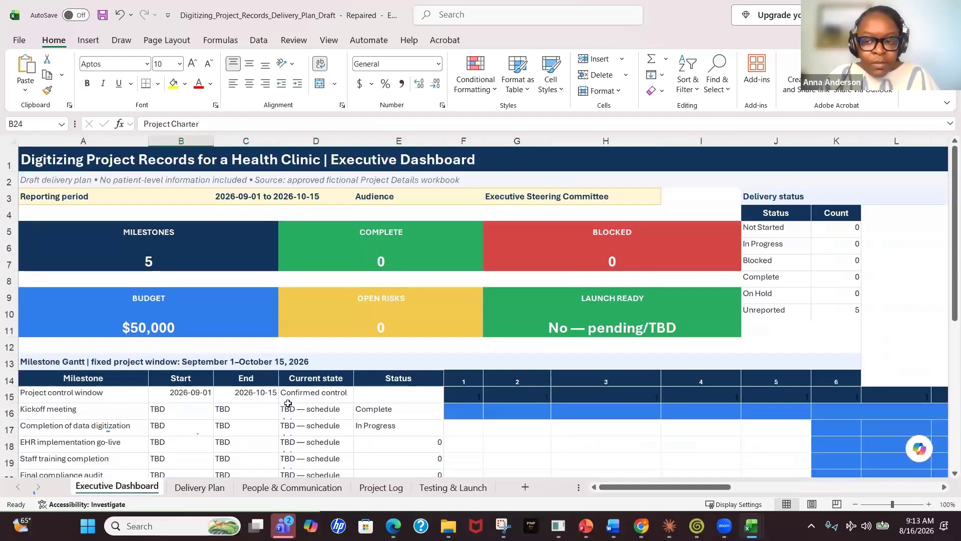
pyautogui.scroll(-4, 288, 403)
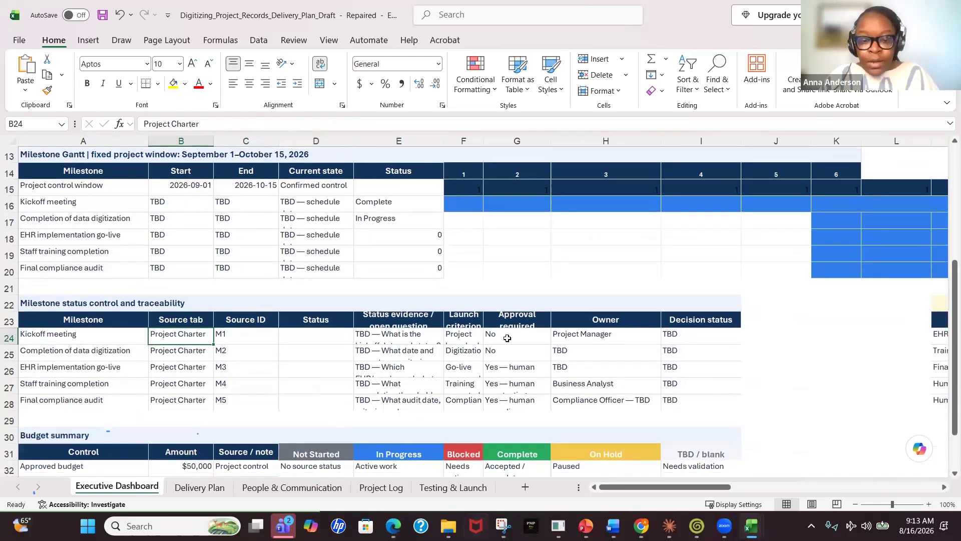
pyautogui.hscroll(2, 653, 491)
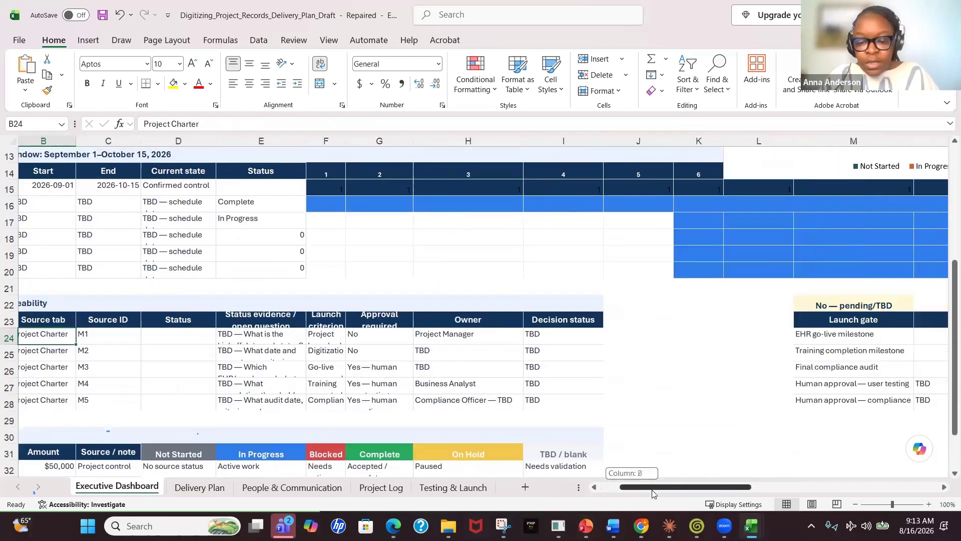
pyautogui.scroll(2, 465, 345)
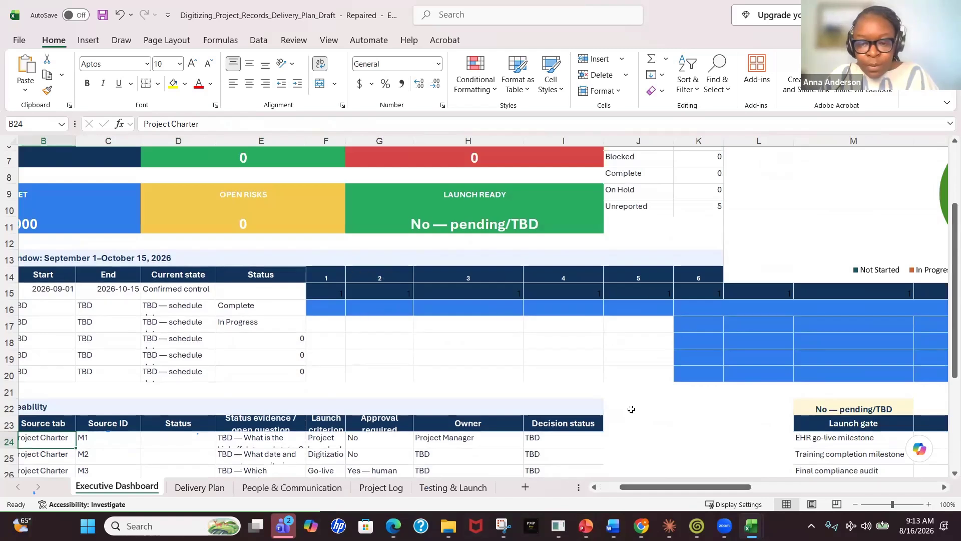
pyautogui.click(259, 340)
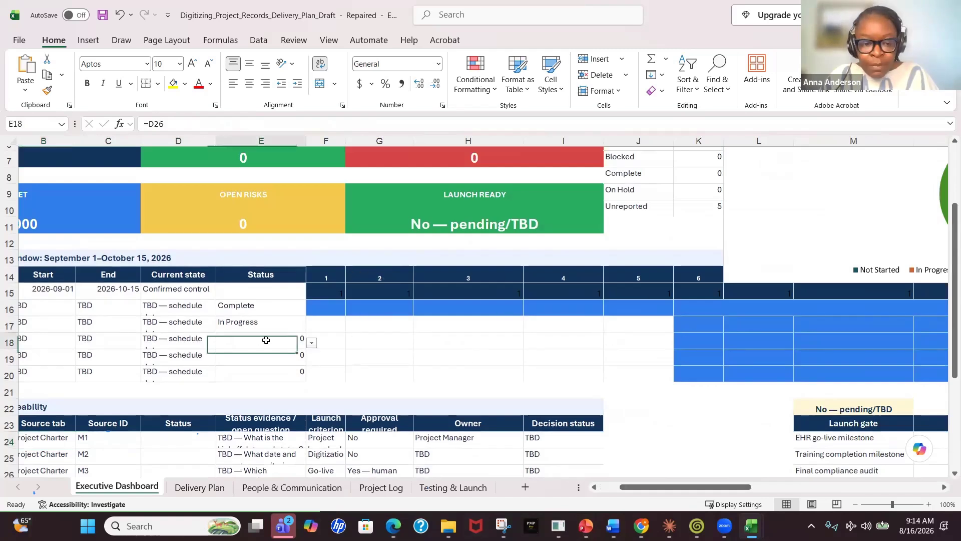
pyautogui.click(312, 343)
pyautogui.click(274, 372)
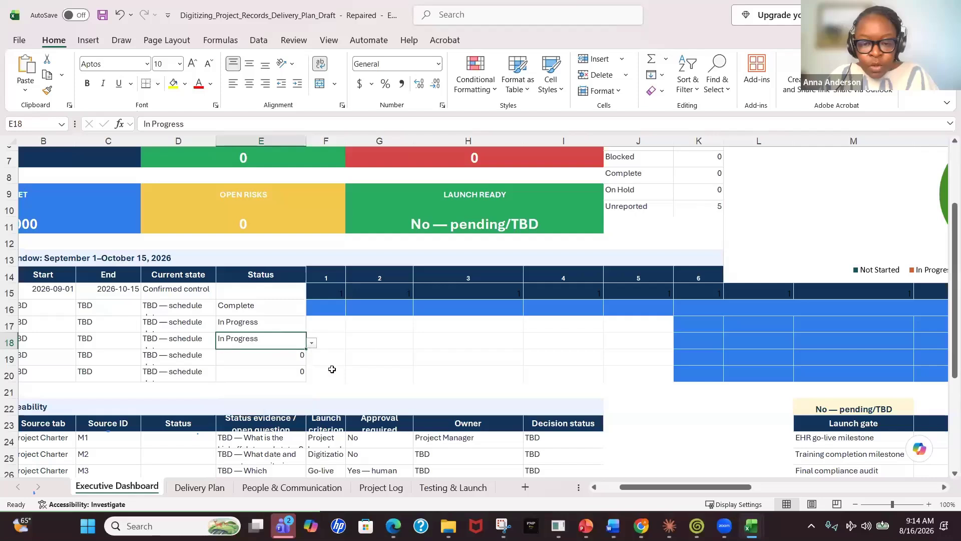
pyautogui.click(312, 344)
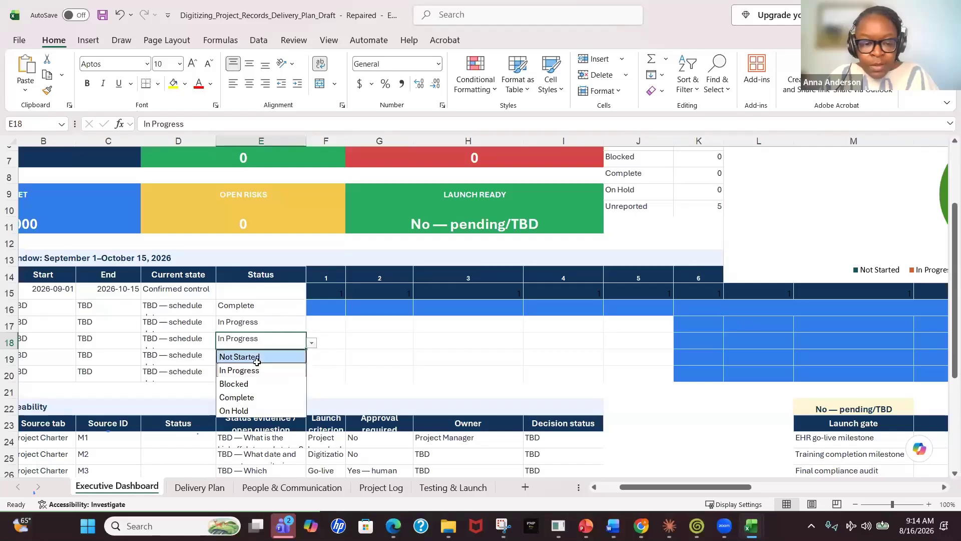
pyautogui.click(247, 358)
# Set the Kickoff meeting and Completion of data digitization milestones' statuses to Not Started
pyautogui.click(282, 311)
pyautogui.click(311, 310)
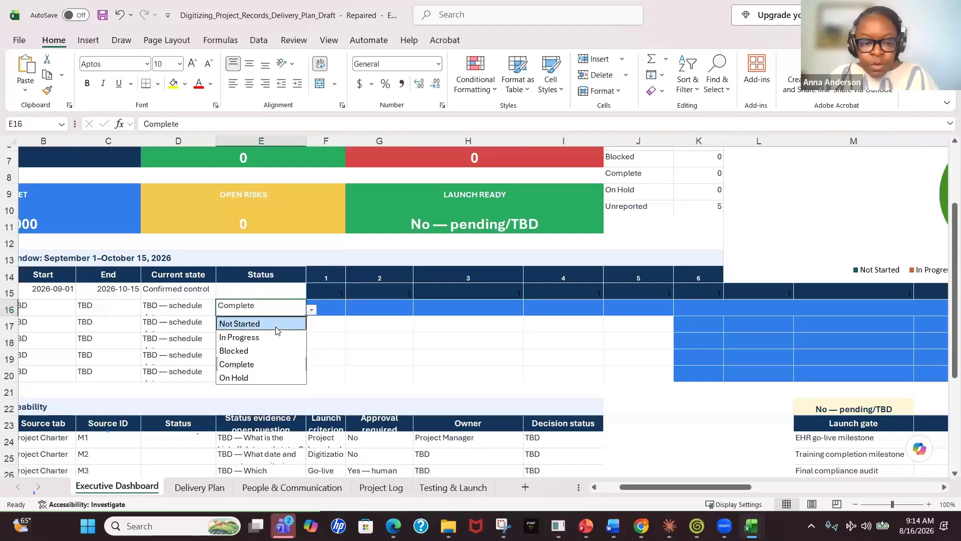
pyautogui.click(309, 321)
pyautogui.click(289, 324)
pyautogui.click(312, 326)
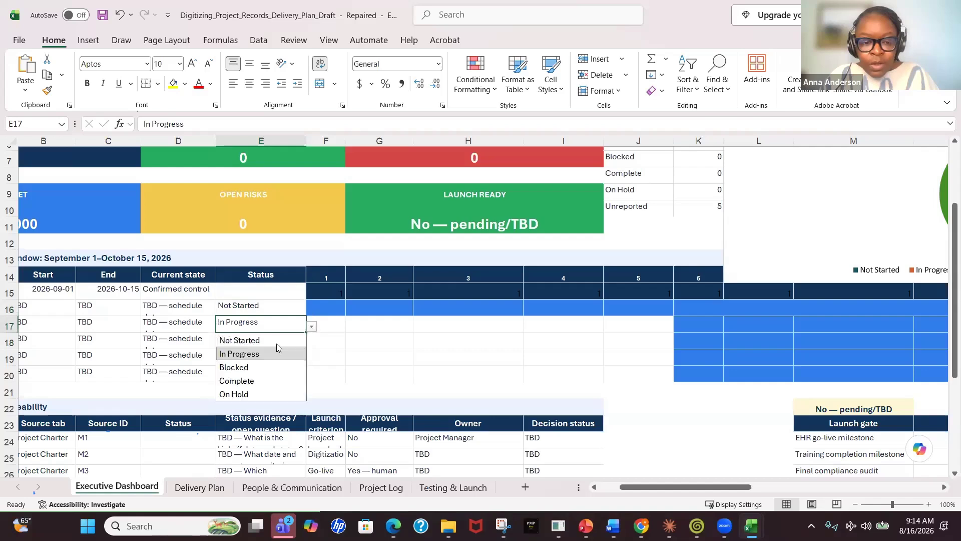
pyautogui.click(262, 342)
pyautogui.click(326, 356)
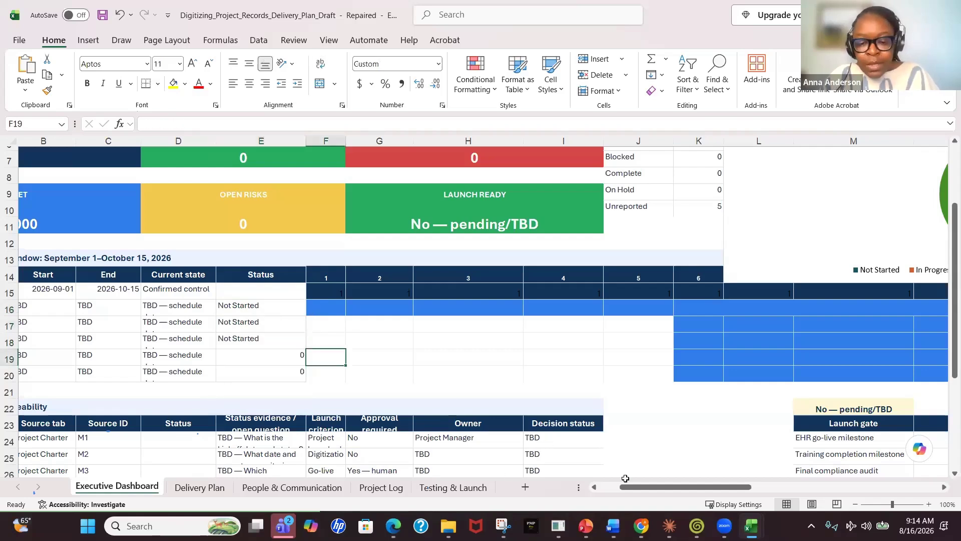
# Inspect the Not Started count formula in the delivery status table
pyautogui.moveTo(650, 490); pyautogui.dragTo(616, 495)
pyautogui.scroll(-3, 298, 355)
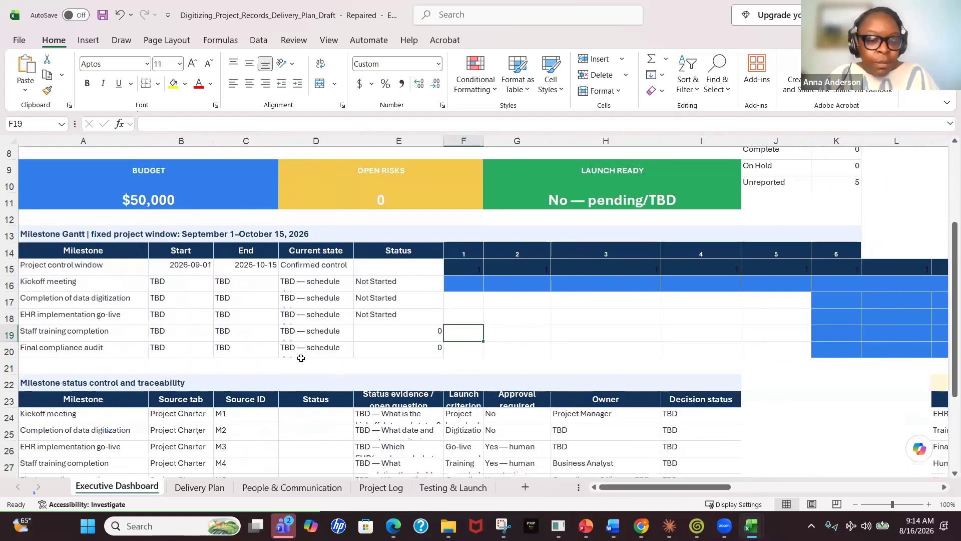
pyautogui.scroll(-2, 297, 352)
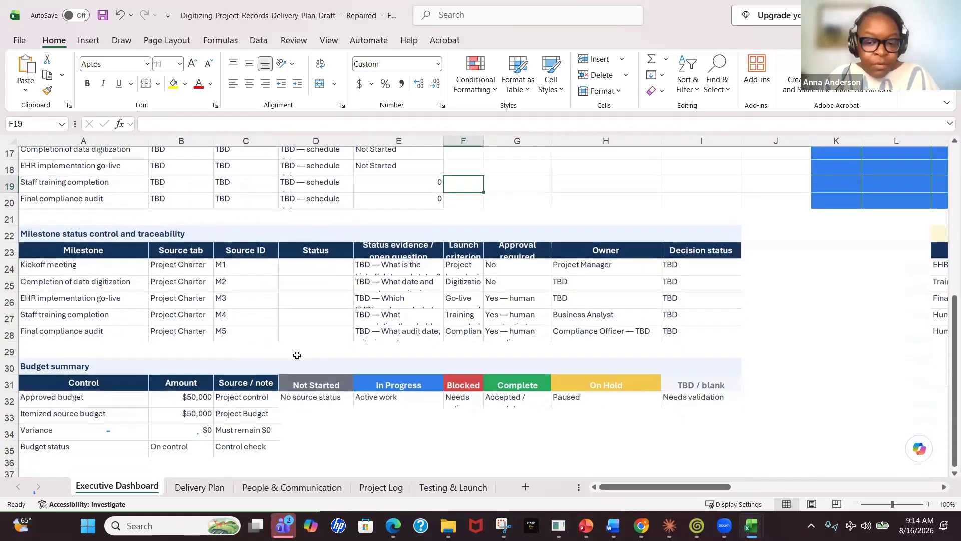
pyautogui.scroll(4, 297, 354)
pyautogui.scroll(3, 297, 354)
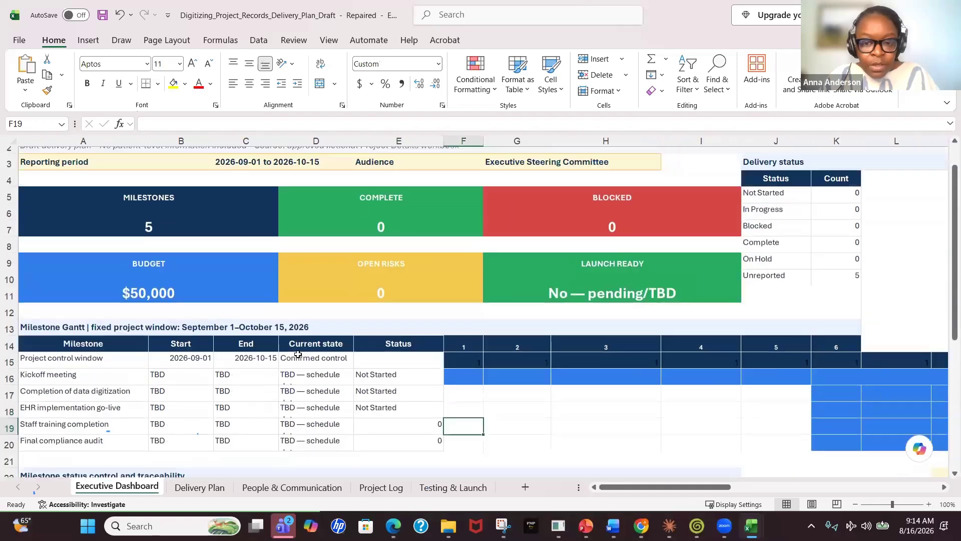
pyautogui.scroll(1, 298, 354)
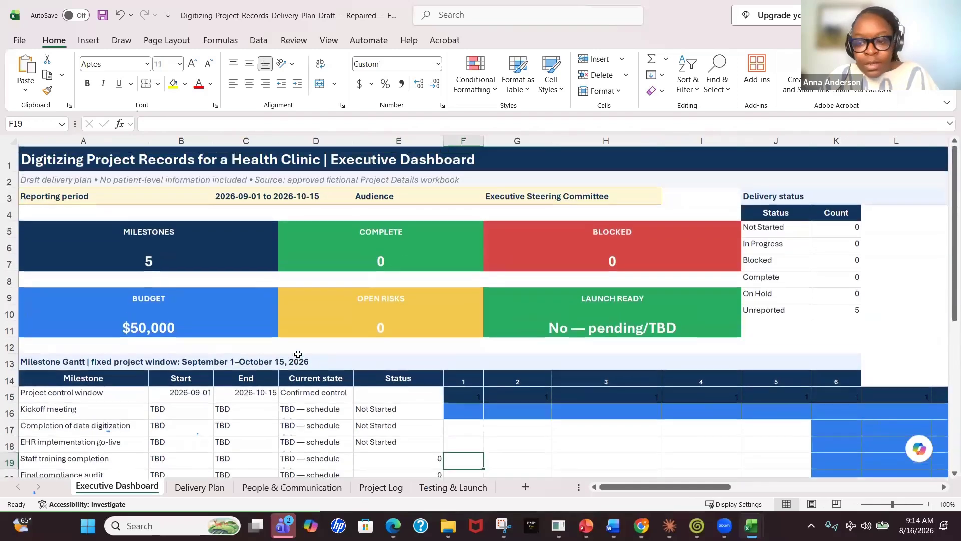
pyautogui.click(833, 239)
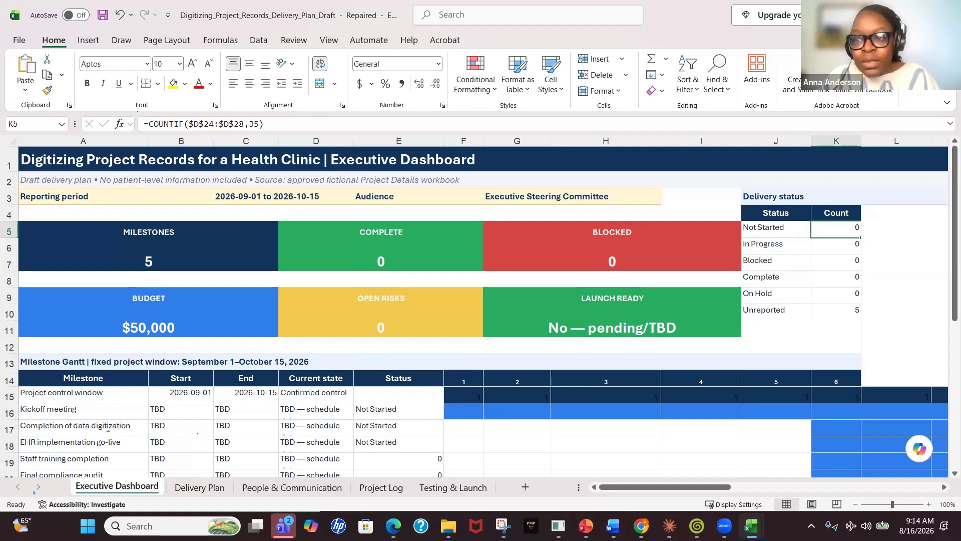
# Return to ChatGPT, close the workbook preview, and paste the Sites prompt for an interactive executive project-progress website
pyautogui.hotkey('alt', 'Tab')
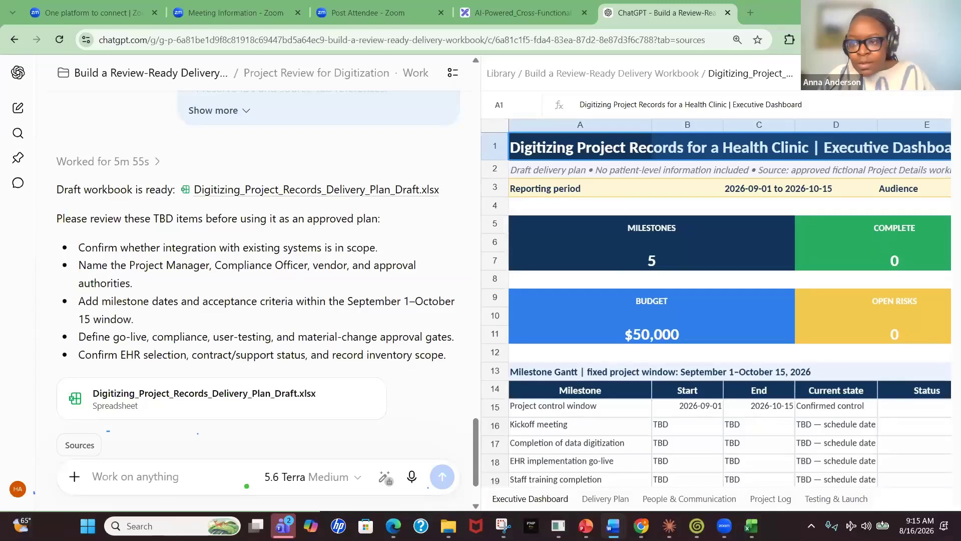
pyautogui.click(933, 73)
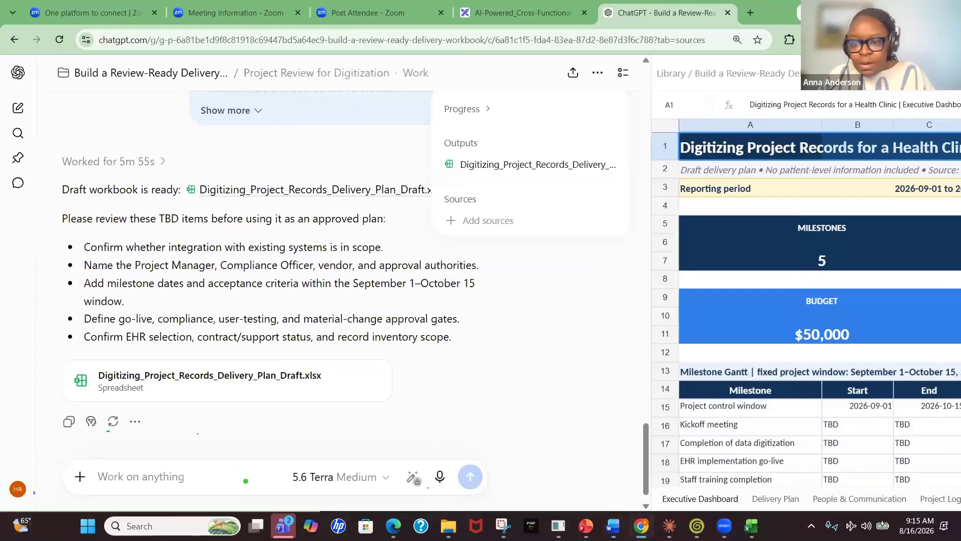
pyautogui.click(182, 475)
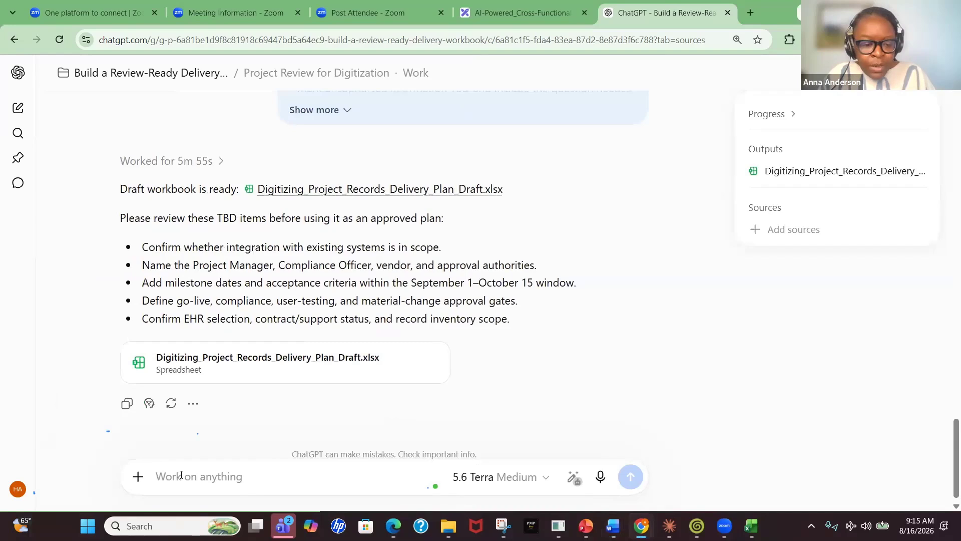
pyautogui.hotkey('ctrl', 'v')
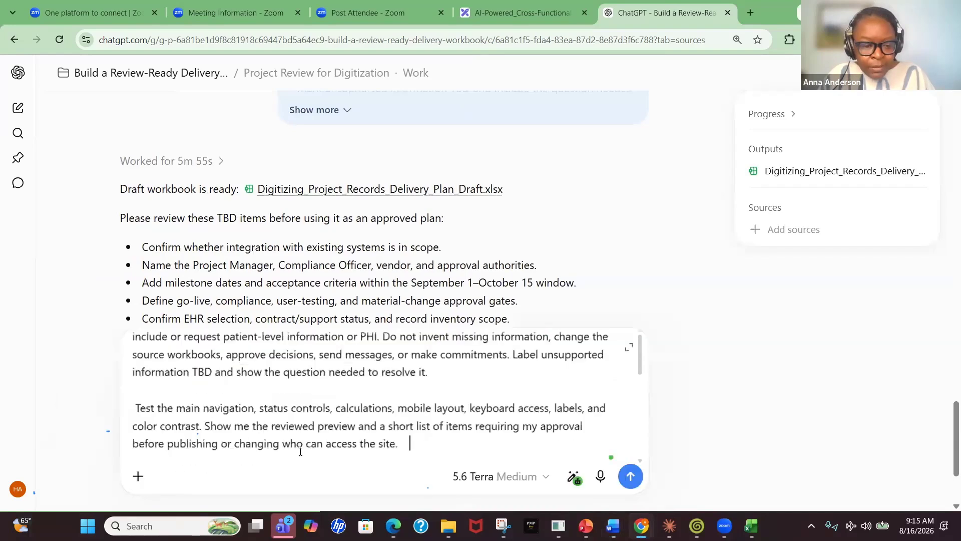
pyautogui.scroll(5, 295, 443)
pyautogui.scroll(5, 295, 443)
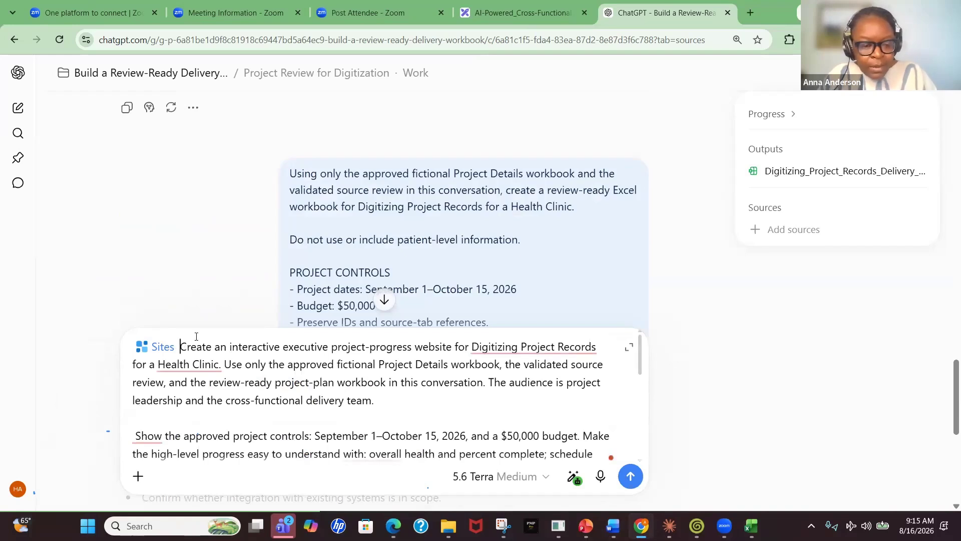
pyautogui.write('@')
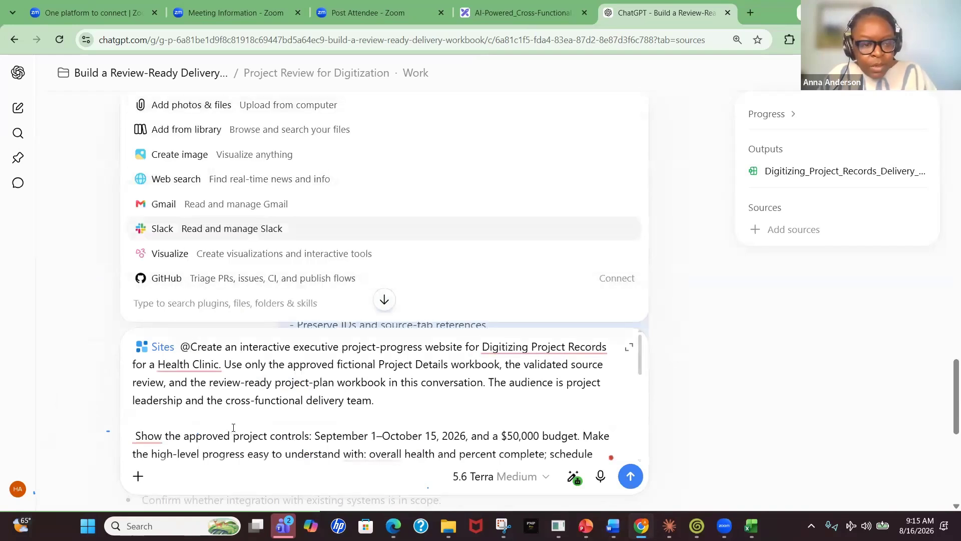
pyautogui.press('BackSpace')
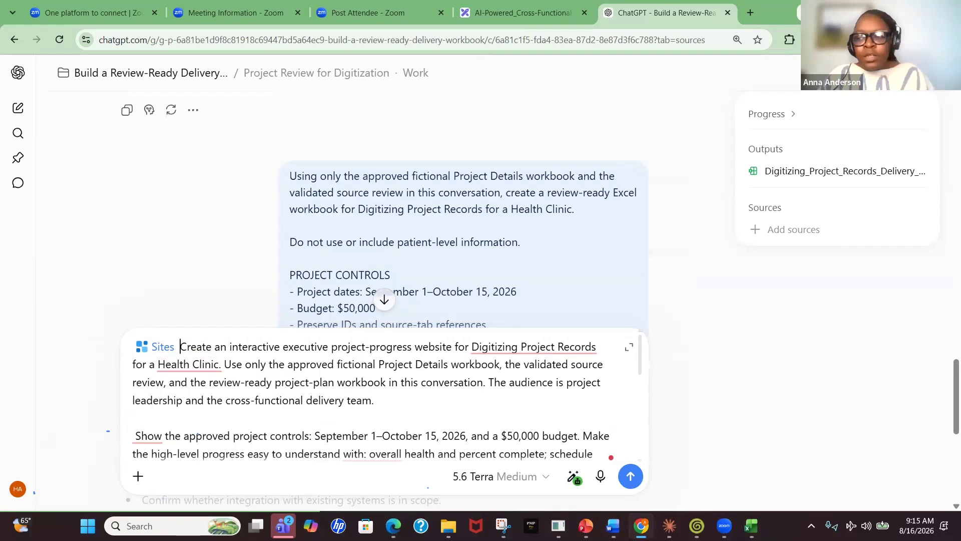
# Read through the pasted website prompt's controls, status, design and testing instructions, then send it
pyautogui.hotkey('alt', 'Tab')
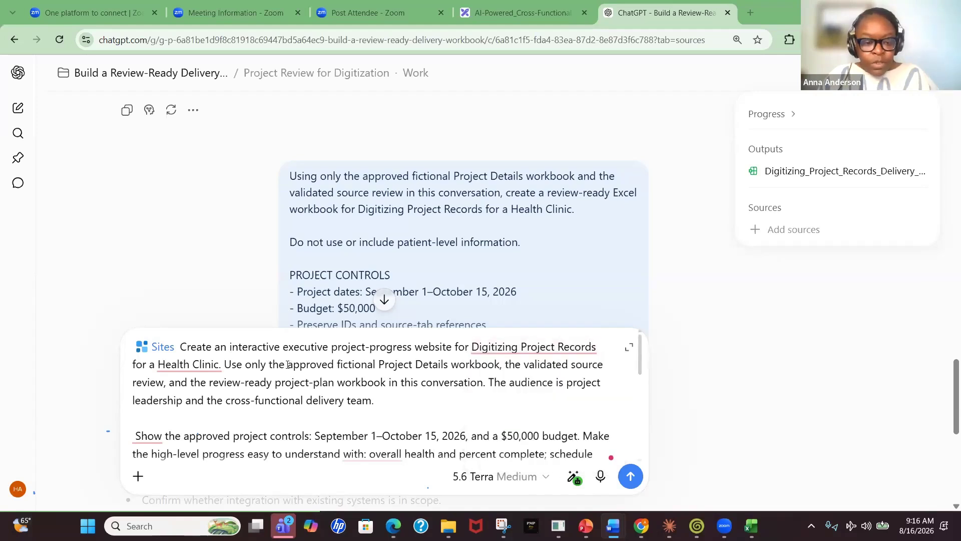
pyautogui.scroll(-1, 293, 364)
pyautogui.scroll(1, 295, 359)
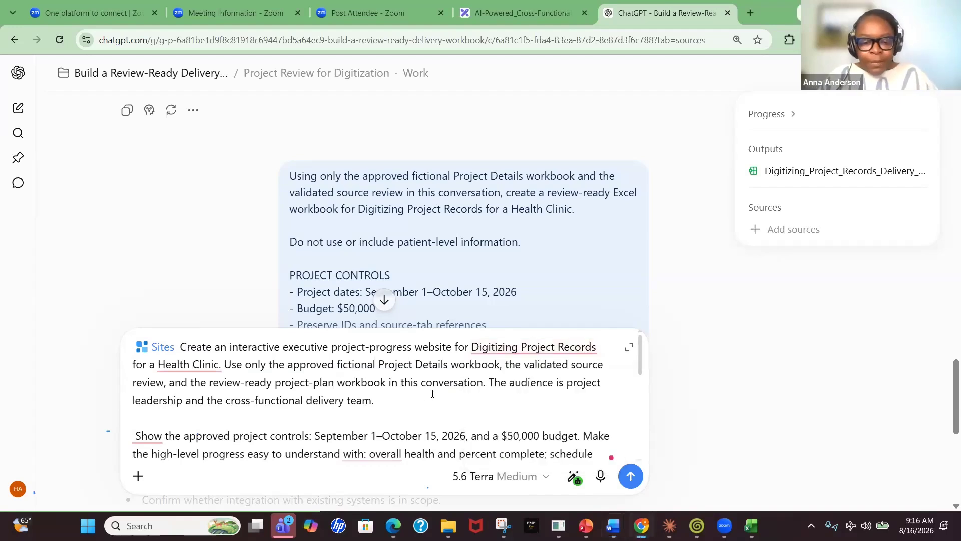
pyautogui.scroll(-1, 480, 382)
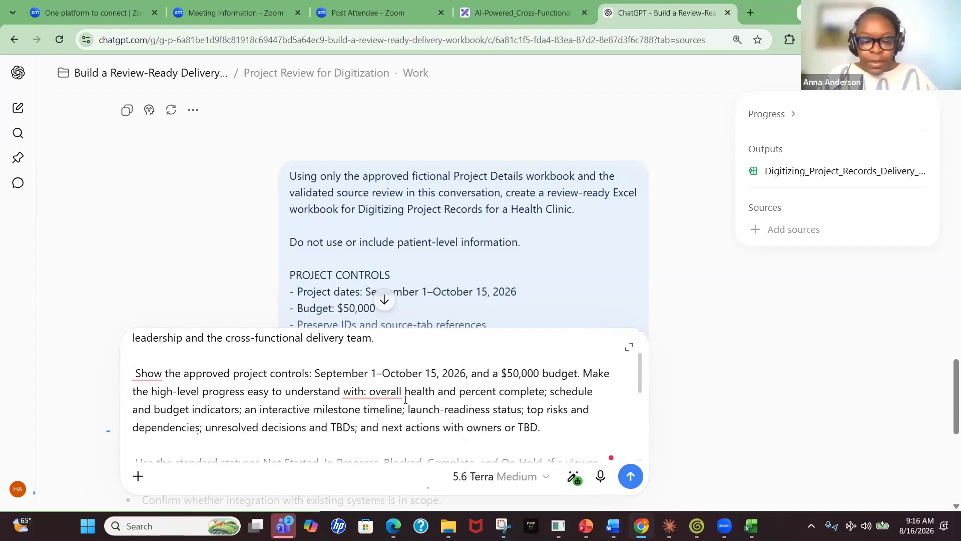
pyautogui.scroll(-1, 382, 402)
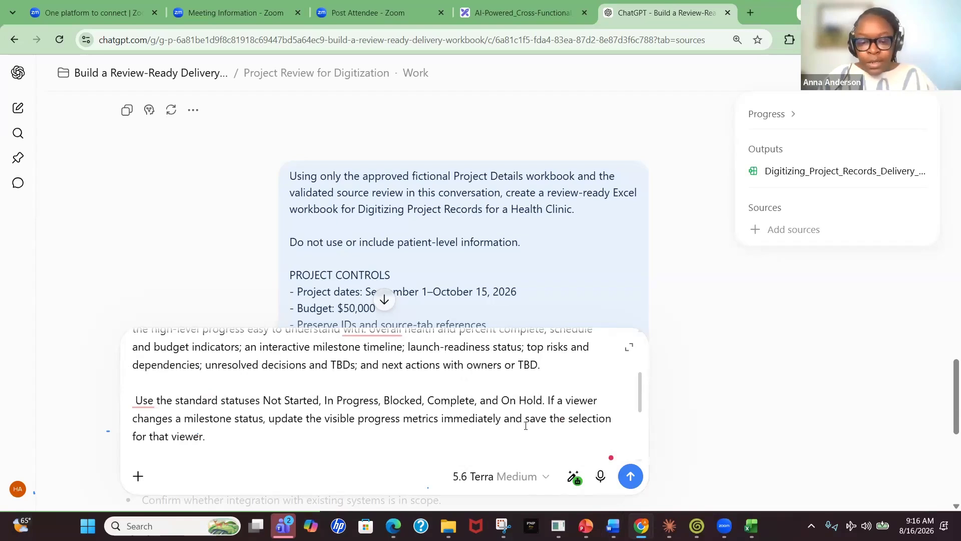
pyautogui.scroll(-1, 447, 407)
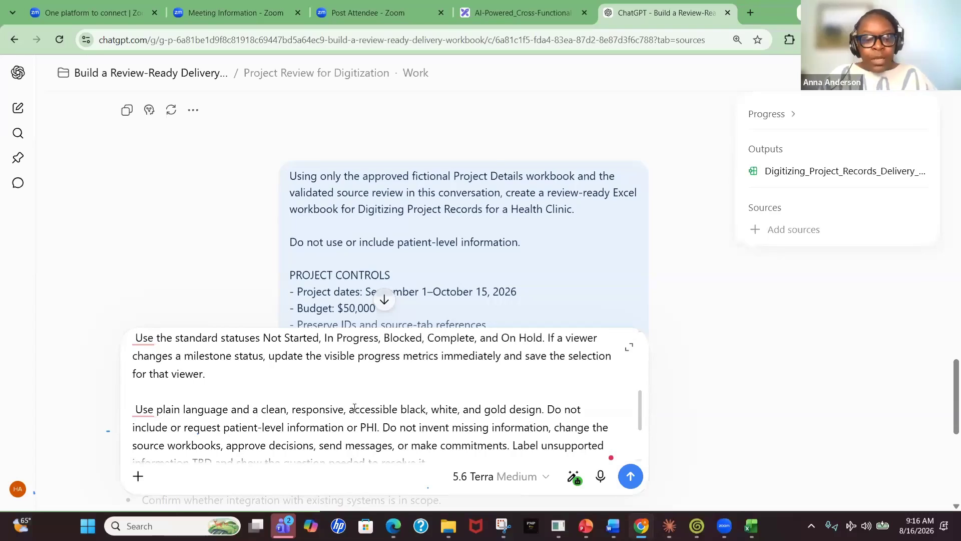
pyautogui.scroll(-1, 354, 408)
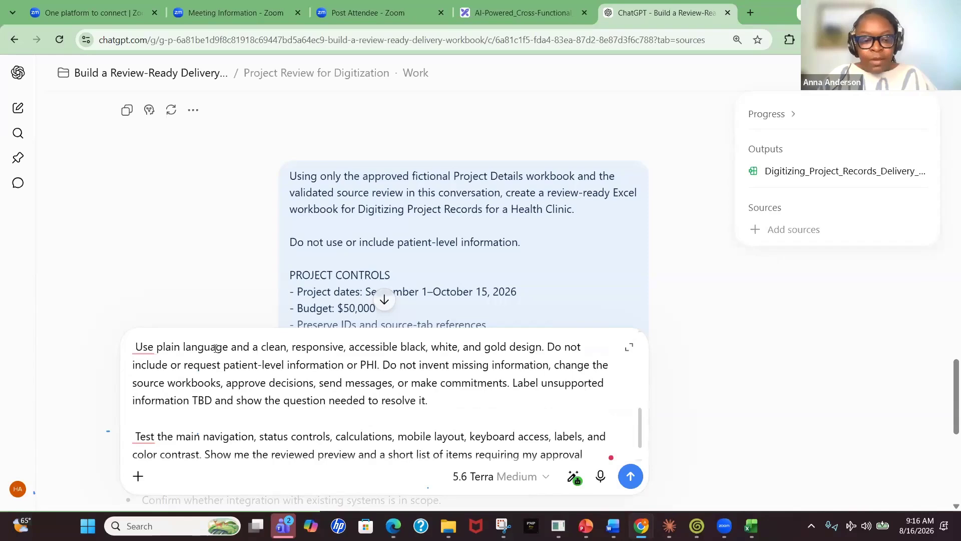
pyautogui.click(143, 346)
pyautogui.click(348, 383)
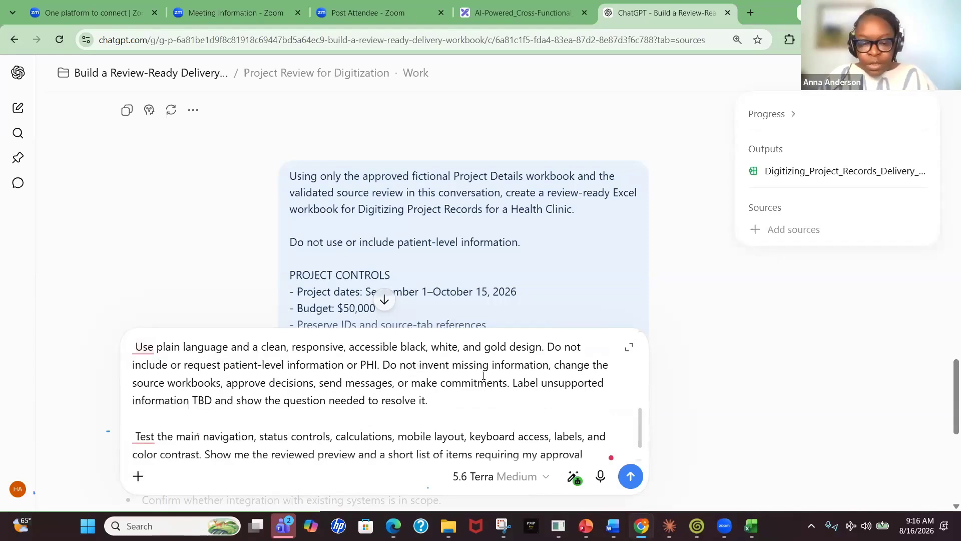
pyautogui.scroll(-2, 416, 408)
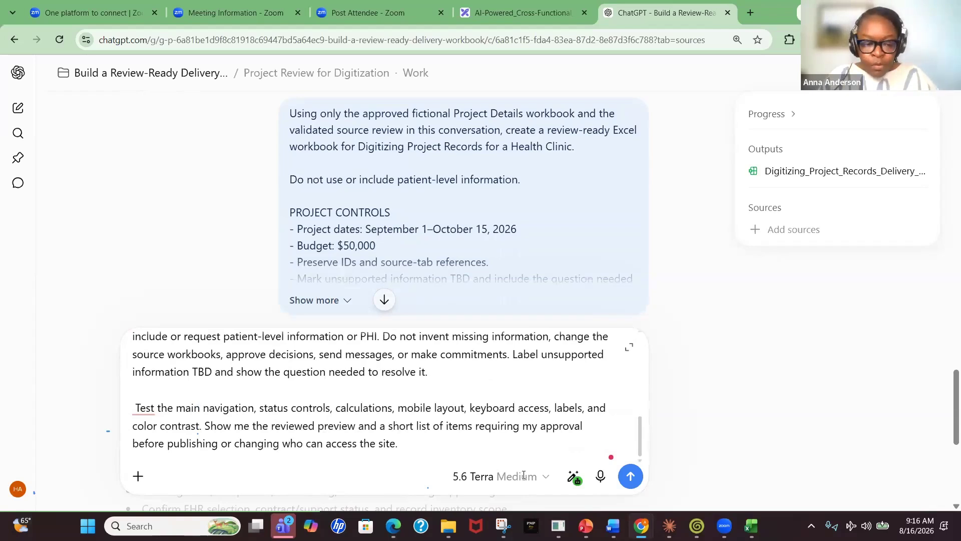
pyautogui.click(632, 477)
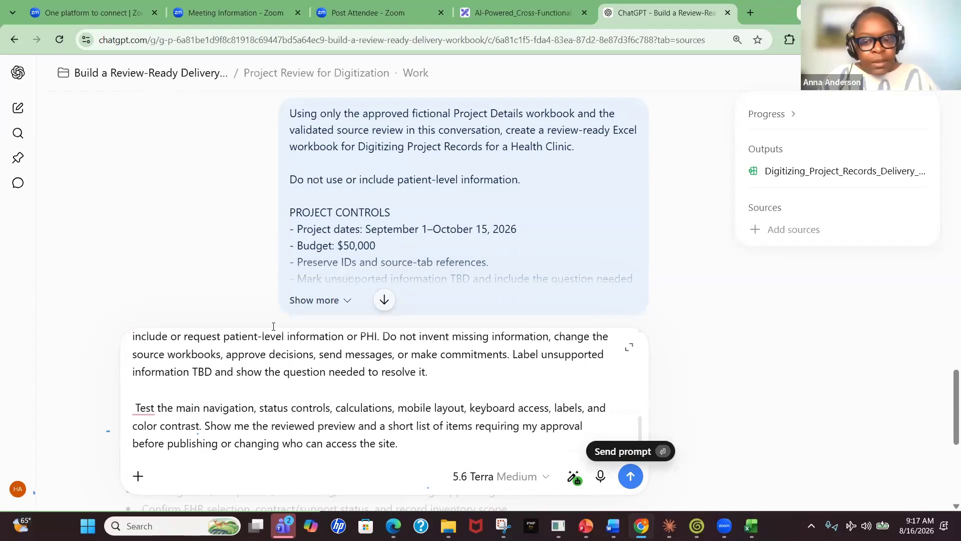
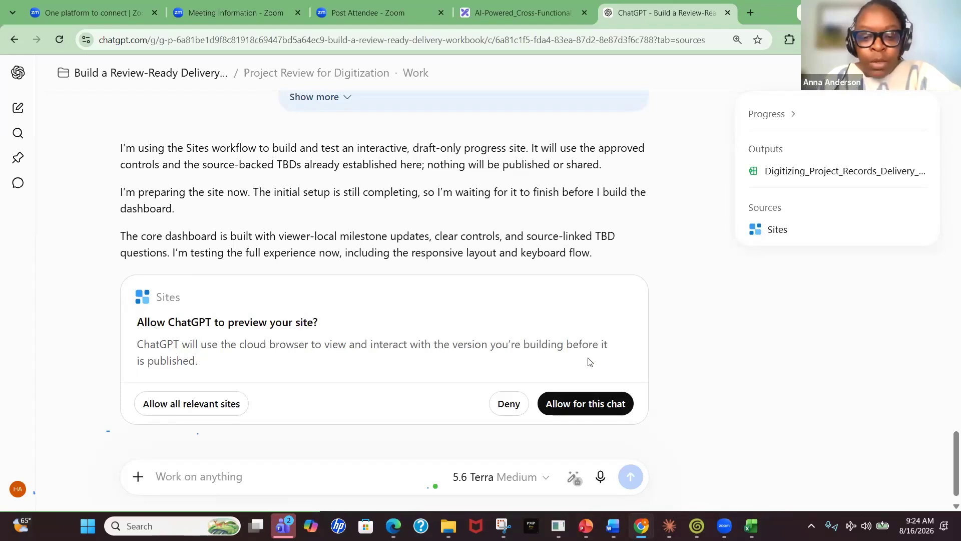
# Allow ChatGPT to preview the draft site for this chat
pyautogui.click(587, 411)
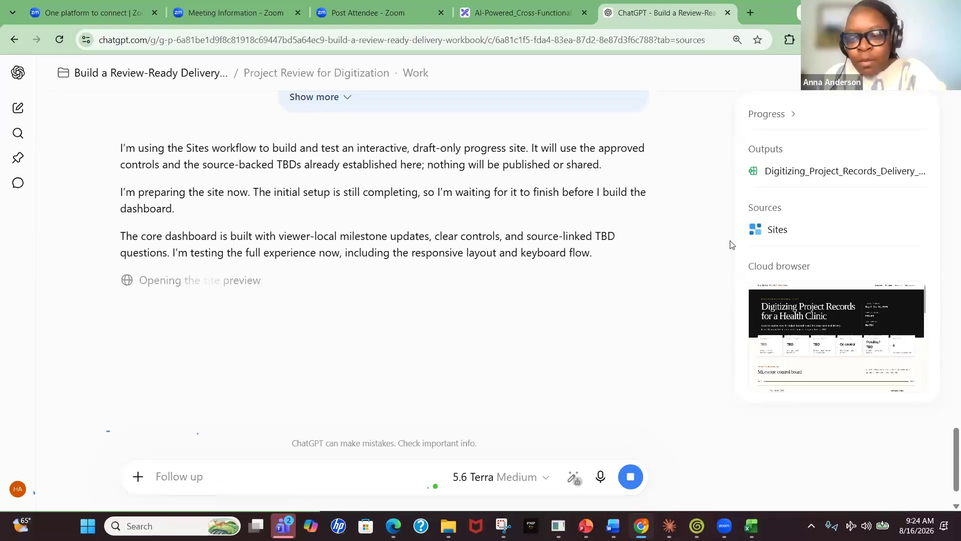
pyautogui.moveTo(841, 351)
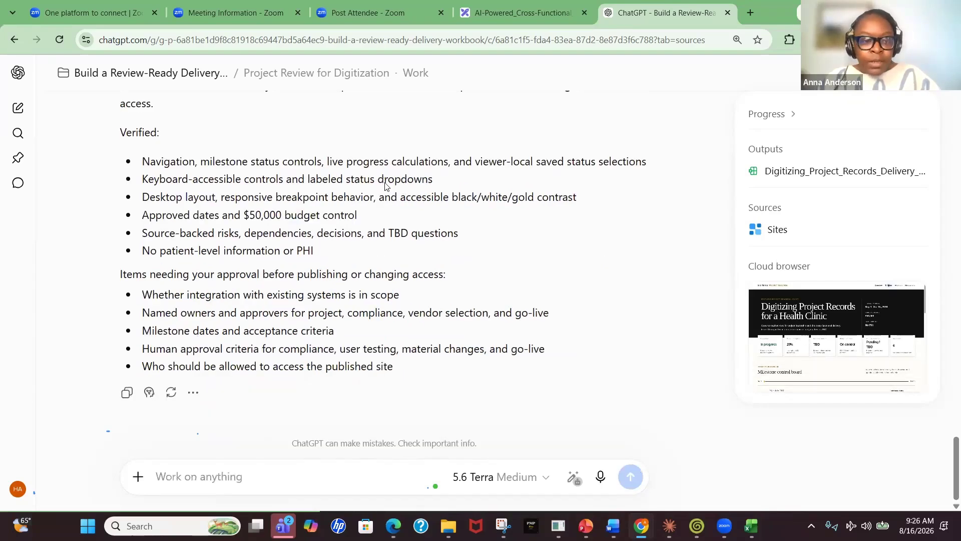
# Open the draft site's live preview and scroll through its summary cards, milestone board, risks, dependencies and decision queue
pyautogui.scroll(2, 386, 186)
pyautogui.scroll(-1, 232, 198)
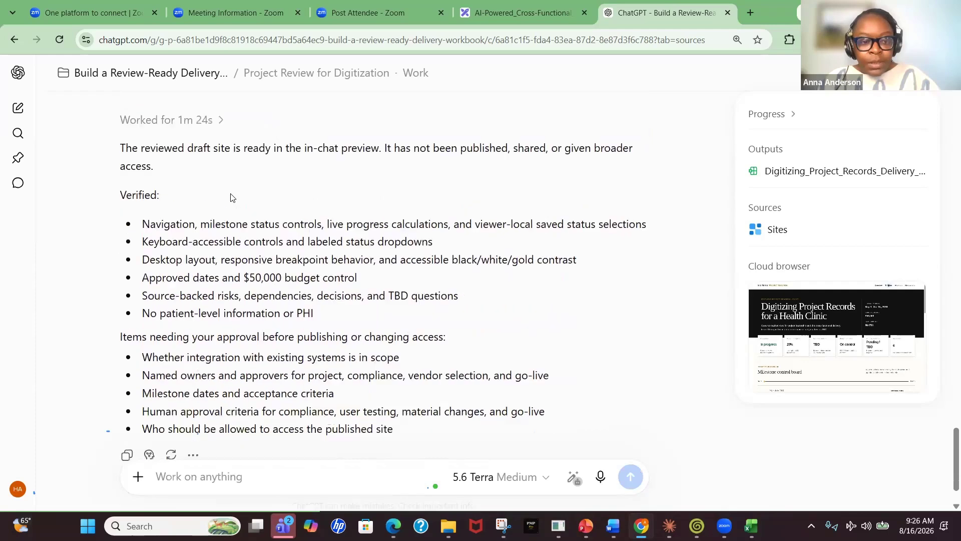
pyautogui.scroll(-1, 189, 233)
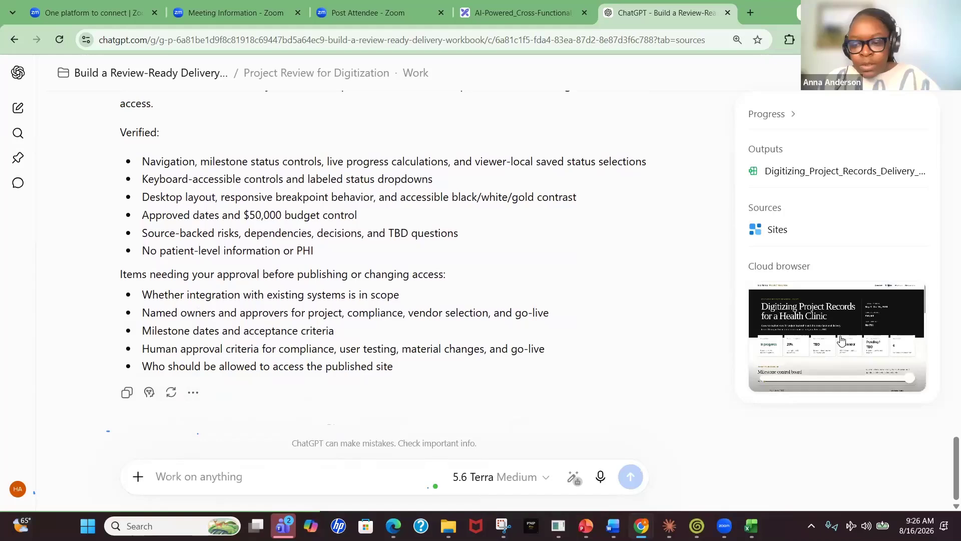
pyautogui.click(829, 351)
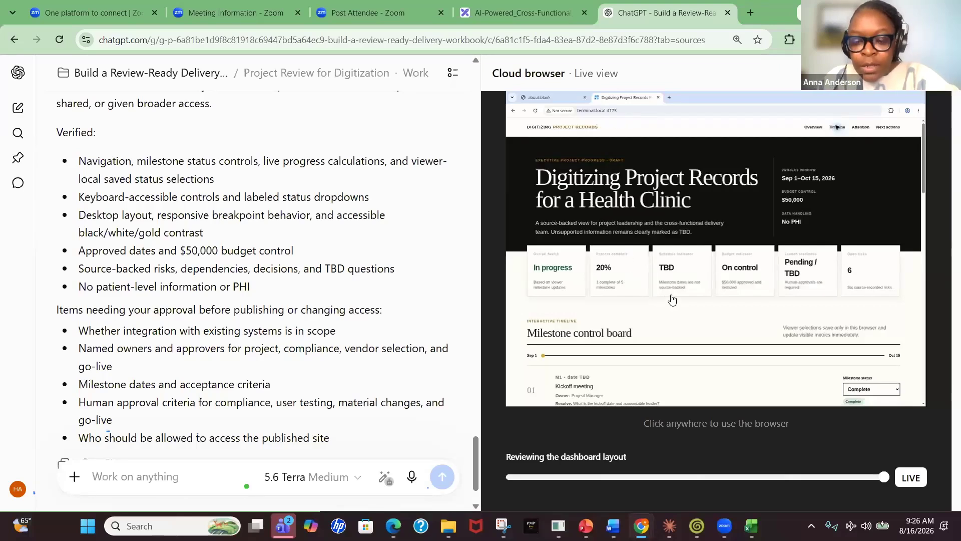
pyautogui.scroll(-2, 215, 353)
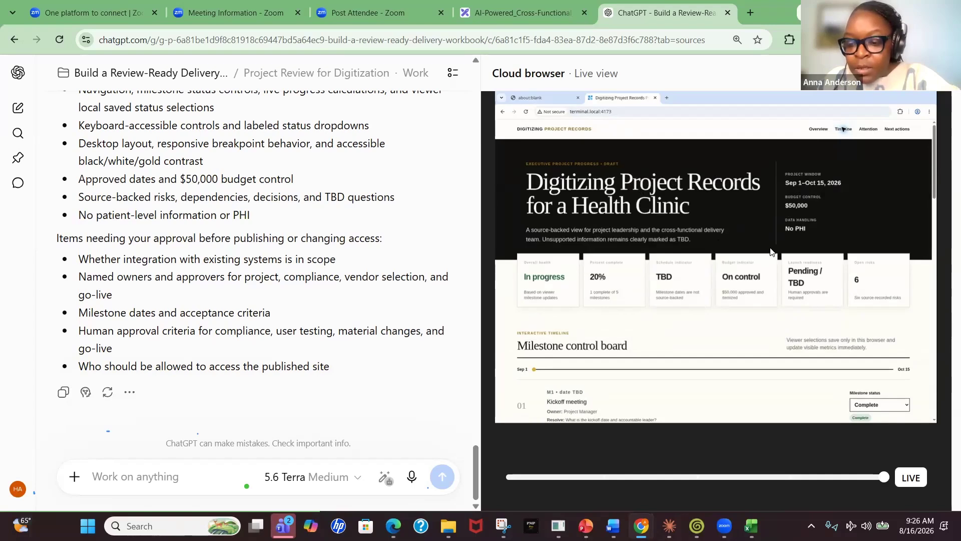
pyautogui.scroll(-6, 773, 298)
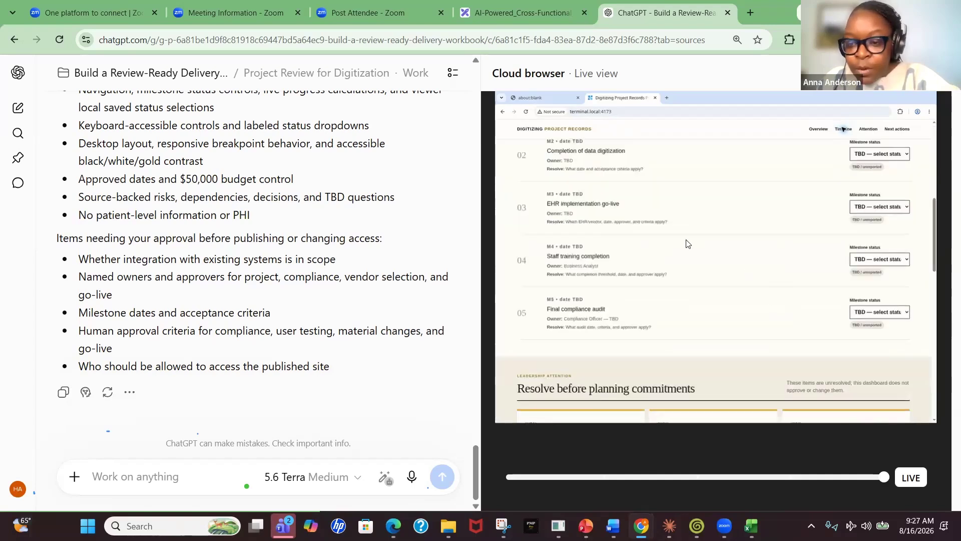
pyautogui.scroll(10, 686, 243)
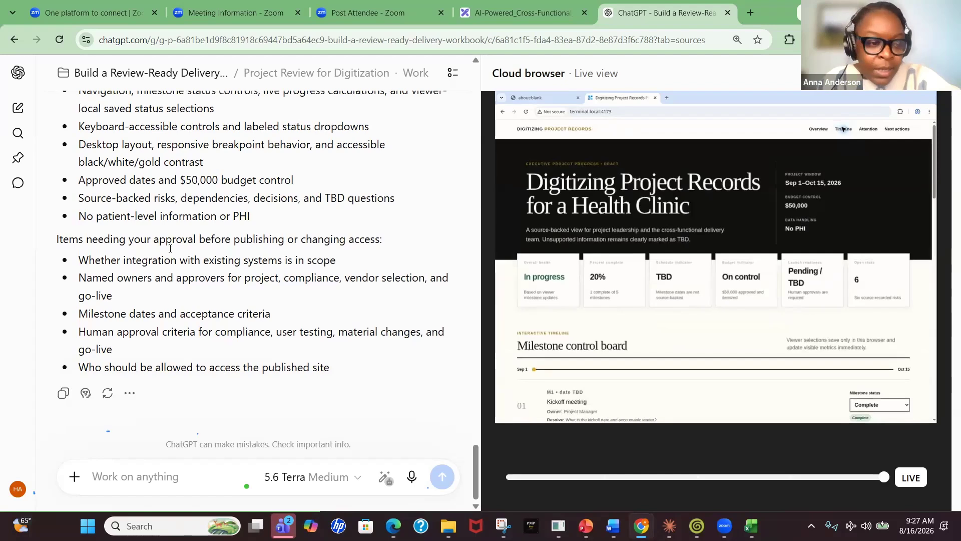
pyautogui.scroll(5, 180, 240)
pyautogui.scroll(-1, 195, 233)
pyautogui.scroll(-3, 196, 232)
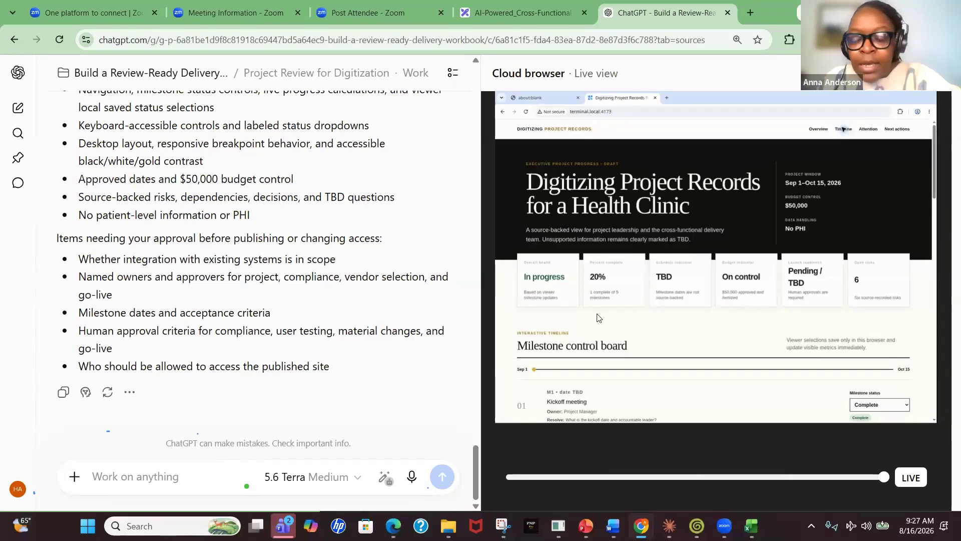
pyautogui.scroll(-10, 601, 318)
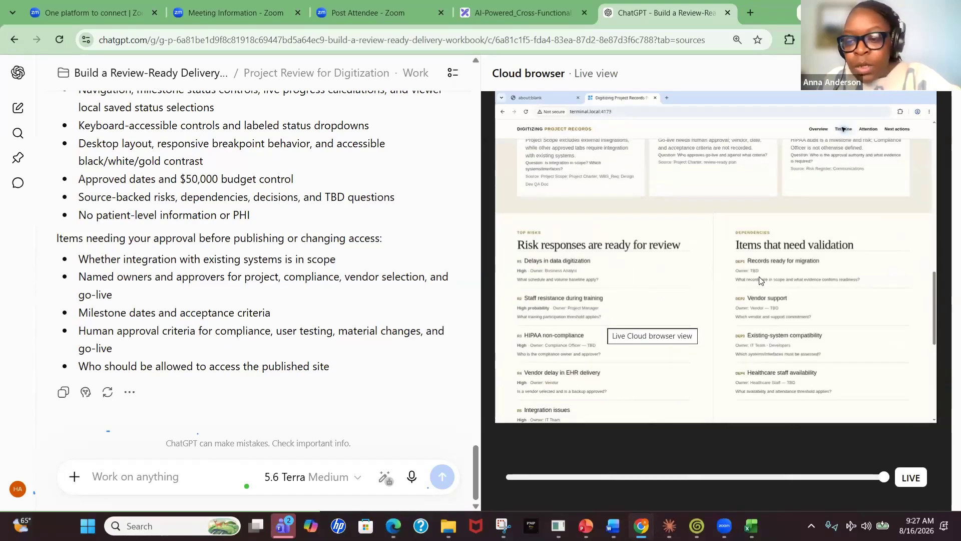
pyautogui.scroll(-5, 759, 277)
pyautogui.scroll(5, 759, 276)
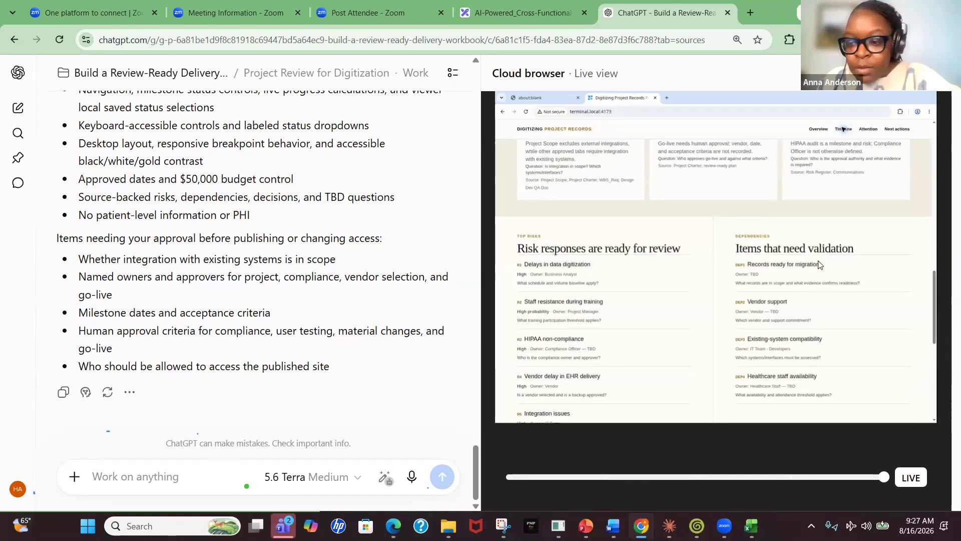
pyautogui.scroll(-5, 819, 258)
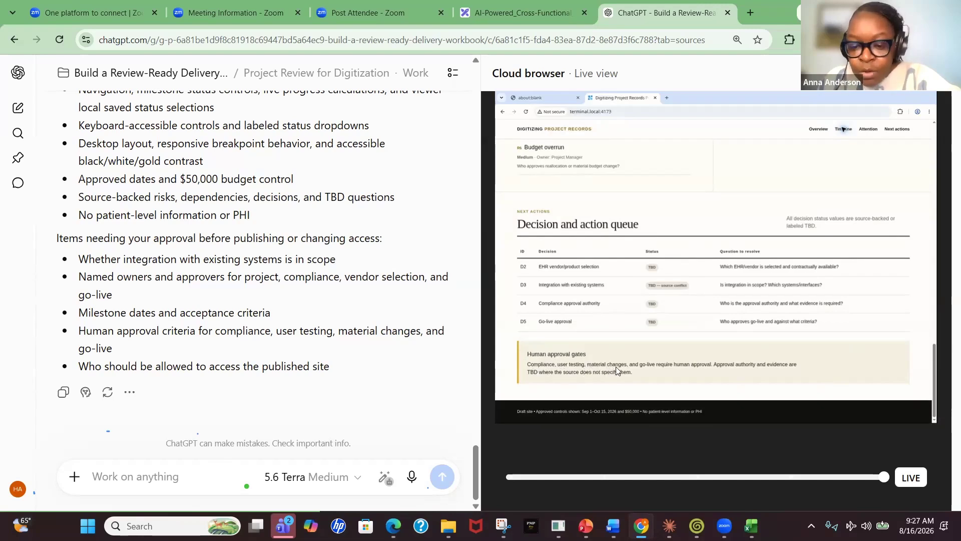
pyautogui.scroll(5, 699, 280)
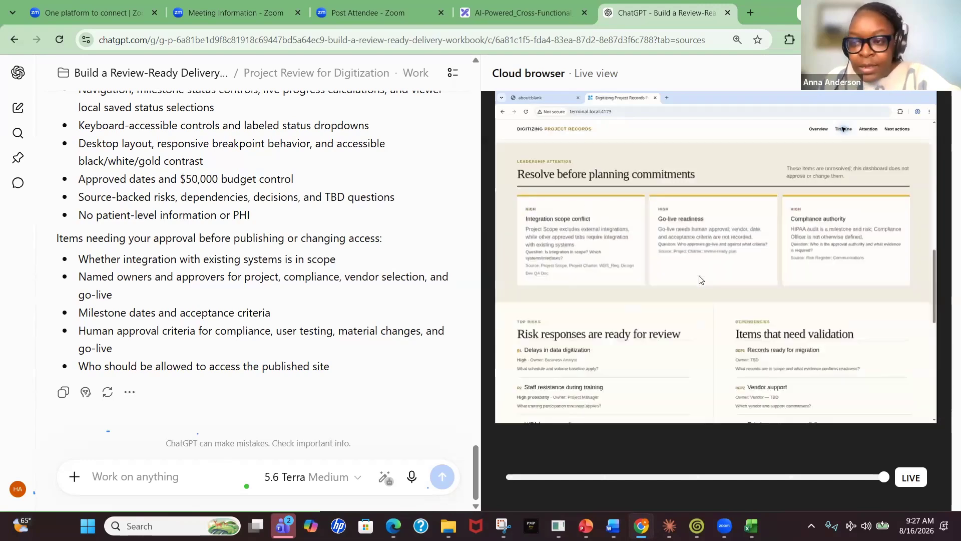
pyautogui.scroll(5, 699, 279)
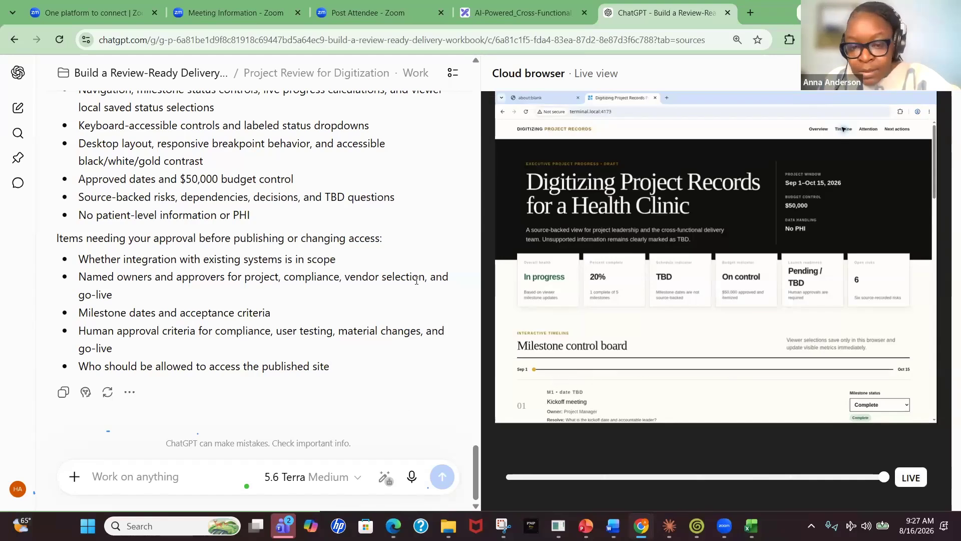
pyautogui.scroll(4, 233, 272)
pyautogui.scroll(-1, 205, 258)
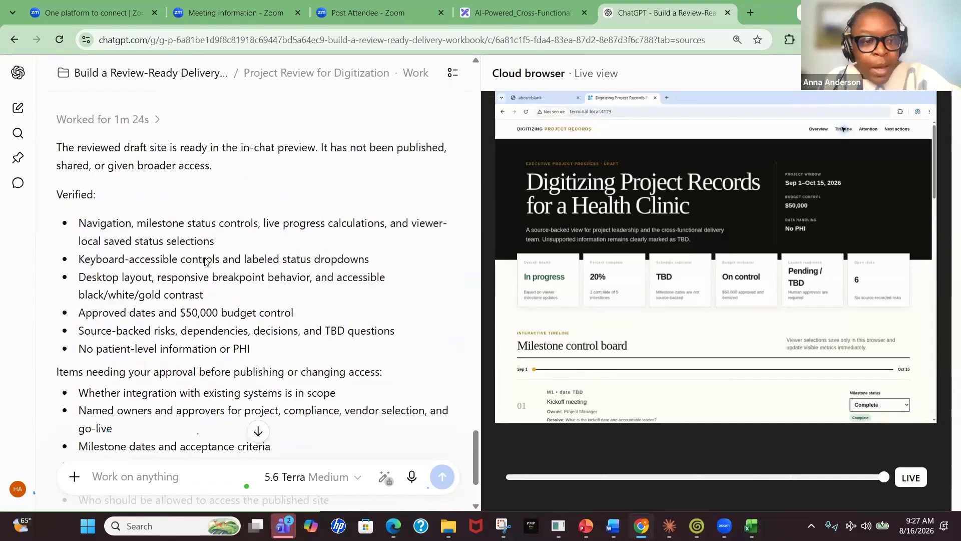
pyautogui.scroll(-3, 205, 257)
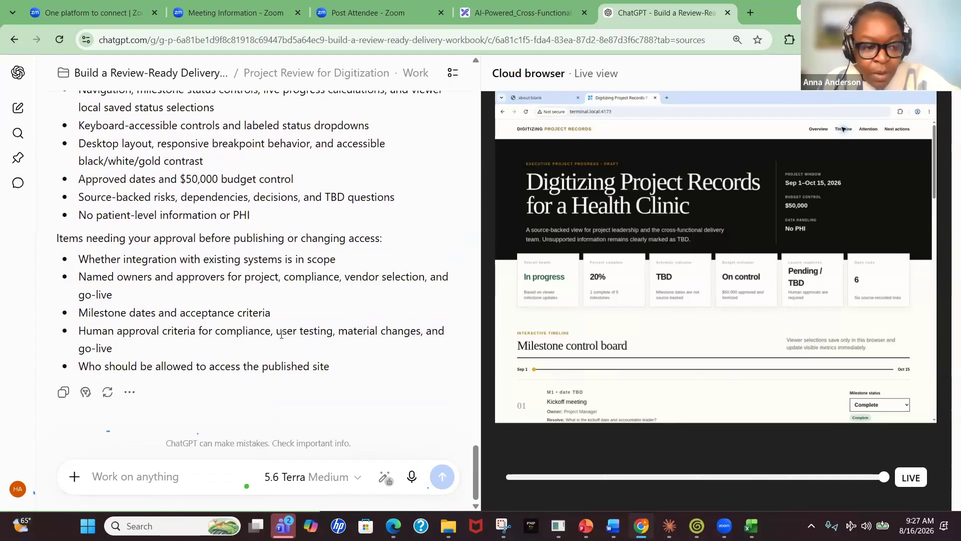
pyautogui.scroll(6, 280, 334)
pyautogui.scroll(-2, 281, 334)
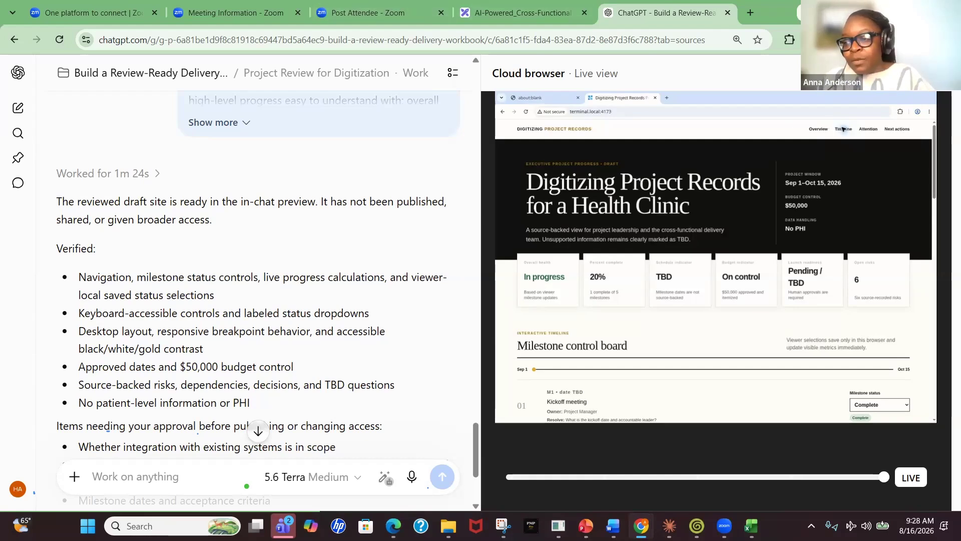
# Close the live preview and paste the skill-creator prompt for a project-delivery-workbook-review Skill into the message box
pyautogui.hotkey('alt', 'Tab')
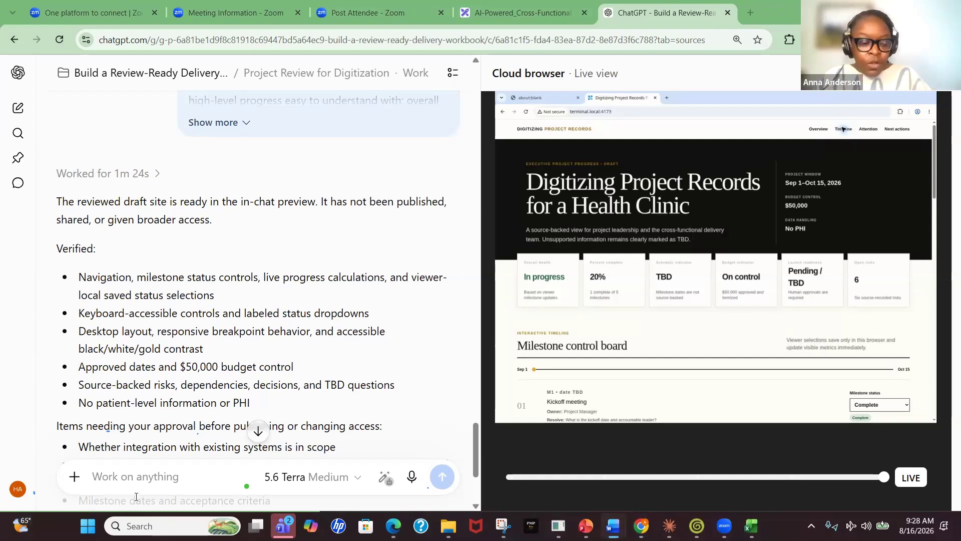
pyautogui.click(135, 474)
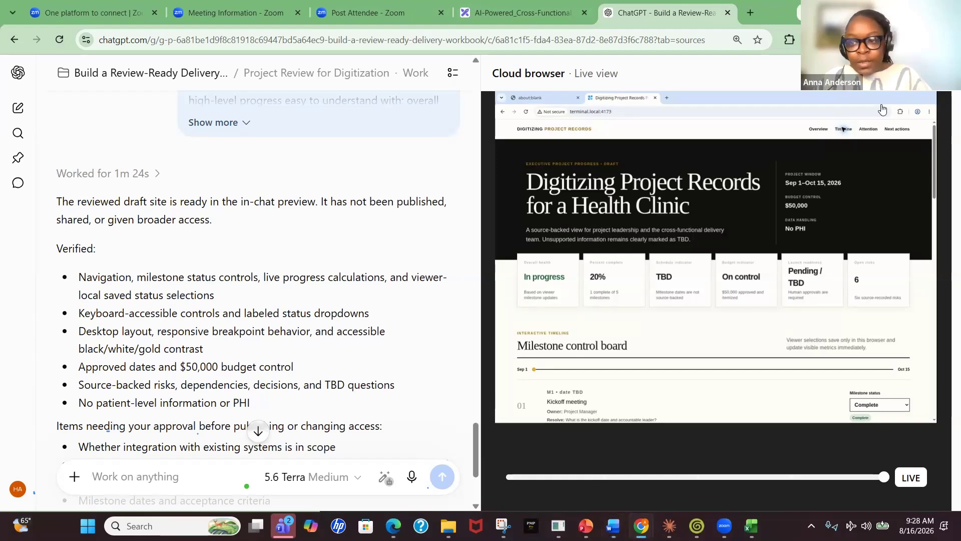
pyautogui.click(452, 72)
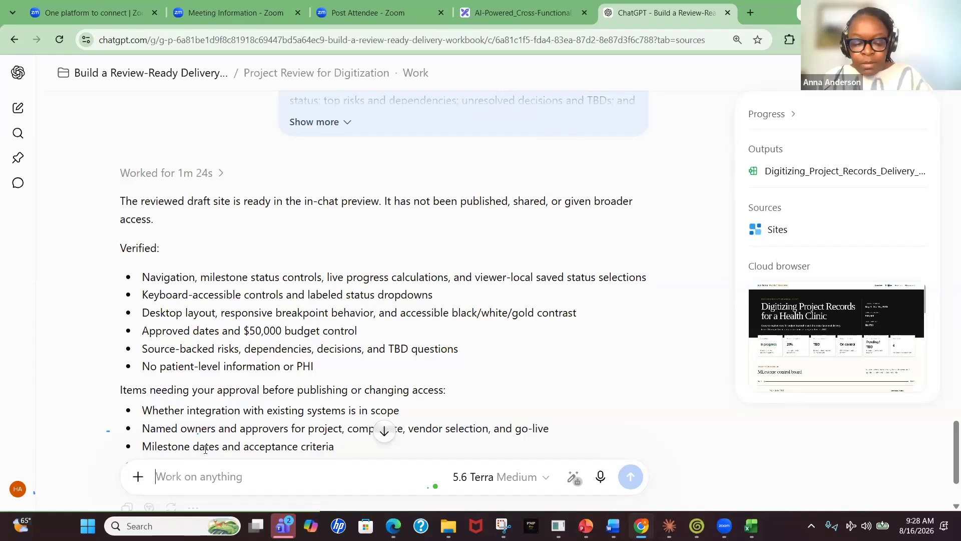
pyautogui.hotkey('ctrl', 'v')
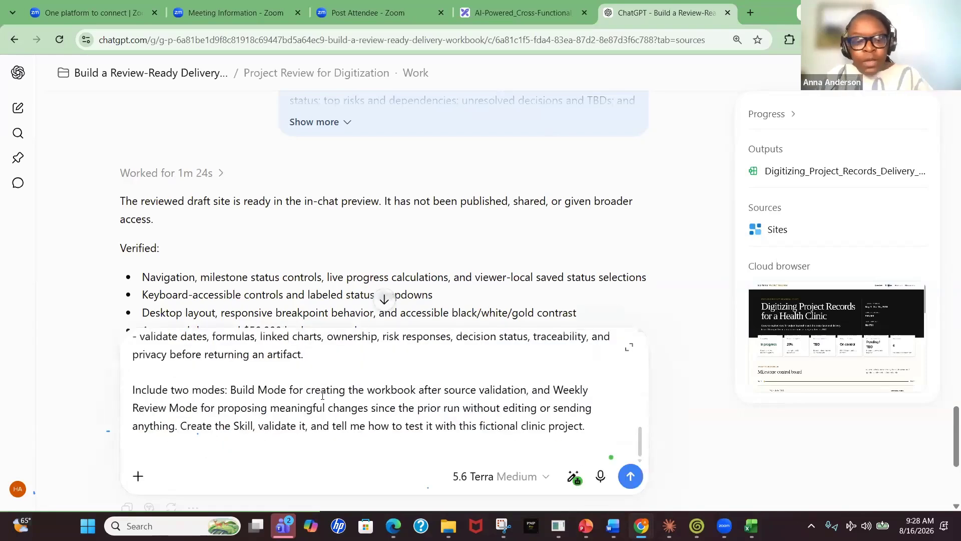
# Read through the pasted Skill prompt's rules and its Build Mode and Weekly Review Mode instructions, then send it
pyautogui.scroll(3, 297, 379)
pyautogui.scroll(5, 296, 379)
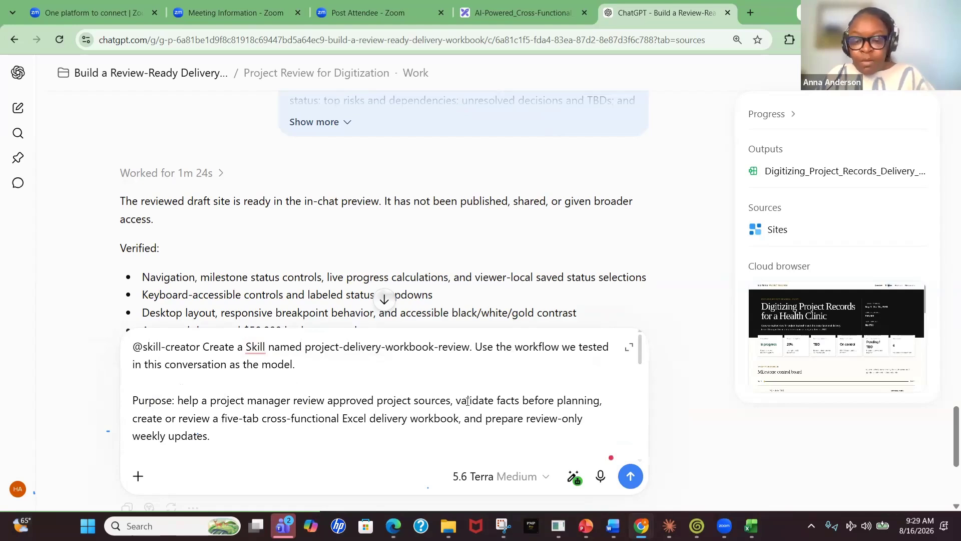
pyautogui.scroll(-1, 467, 401)
pyautogui.scroll(-1, 466, 401)
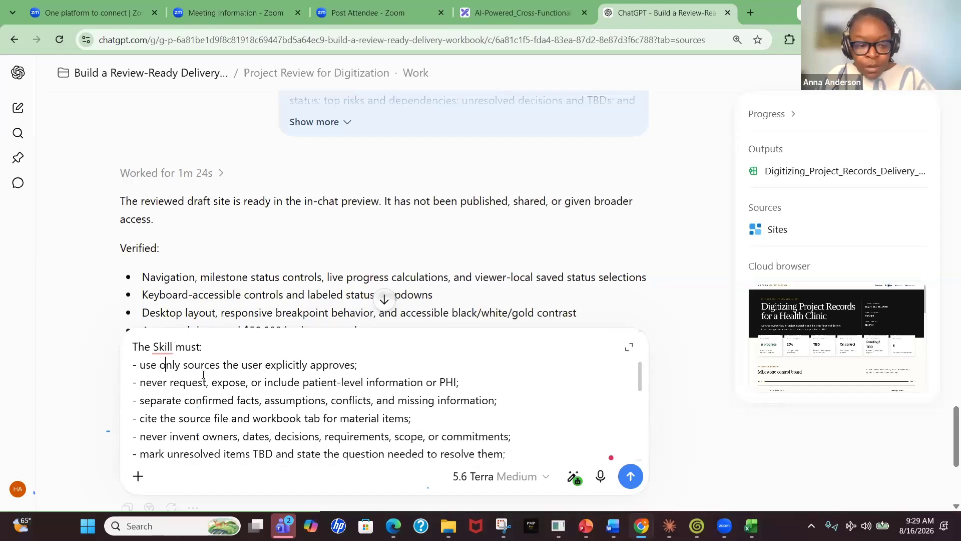
pyautogui.moveTo(166, 365); pyautogui.dragTo(217, 366)
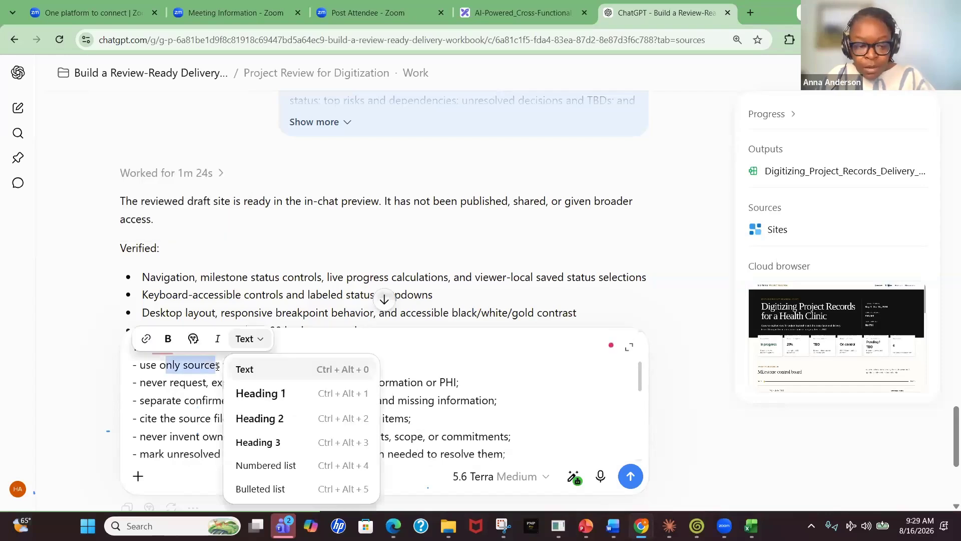
pyautogui.click(186, 390)
pyautogui.moveTo(157, 382); pyautogui.dragTo(196, 390)
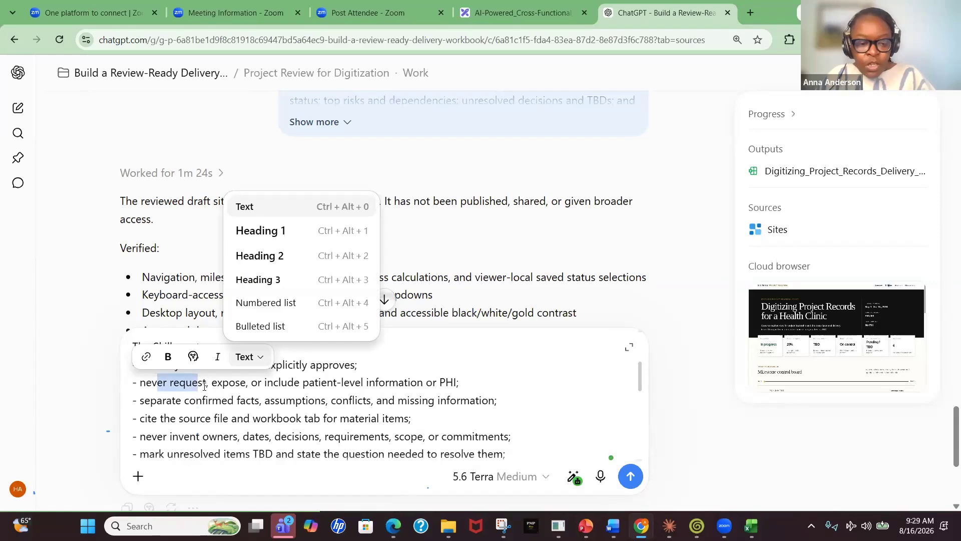
pyautogui.click(202, 402)
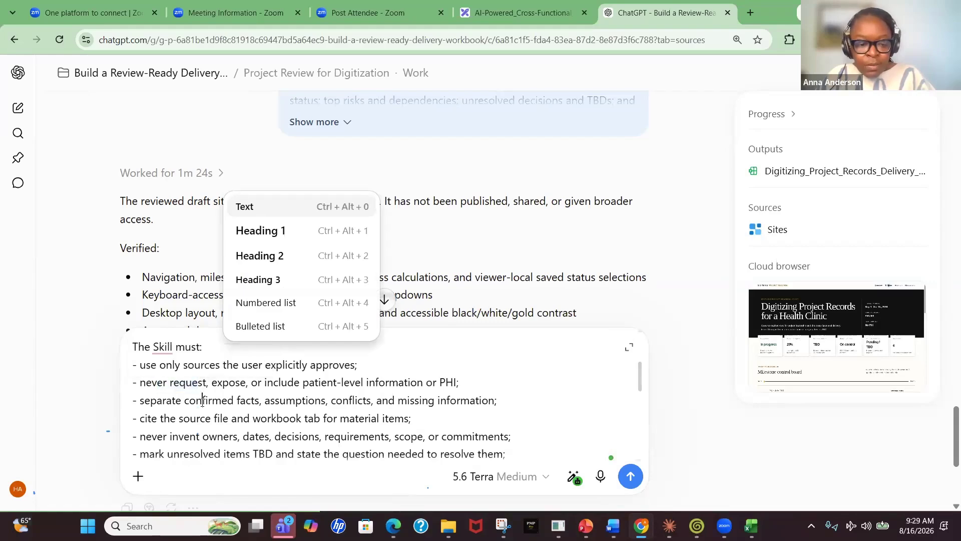
pyautogui.moveTo(157, 400); pyautogui.dragTo(190, 402)
pyautogui.scroll(-6, 199, 410)
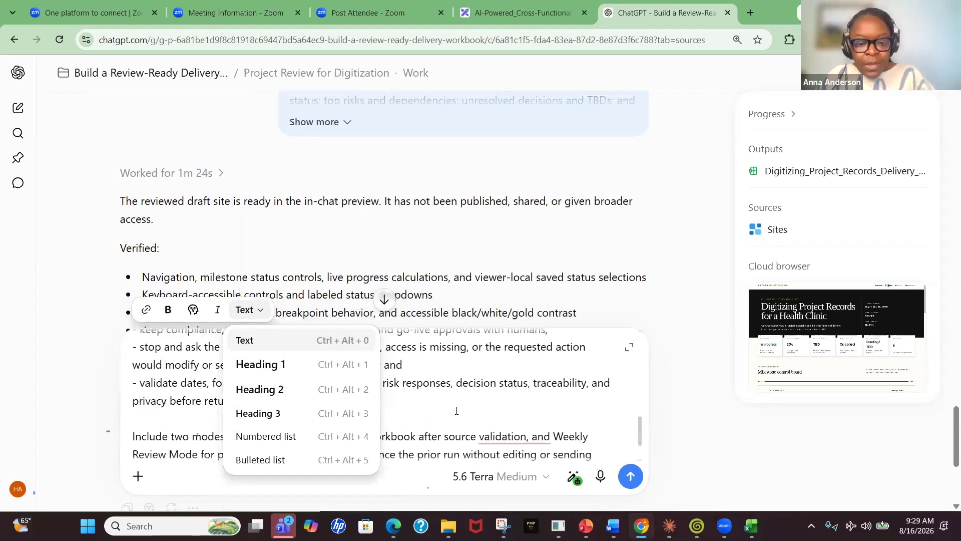
pyautogui.click(457, 410)
pyautogui.scroll(-2, 431, 420)
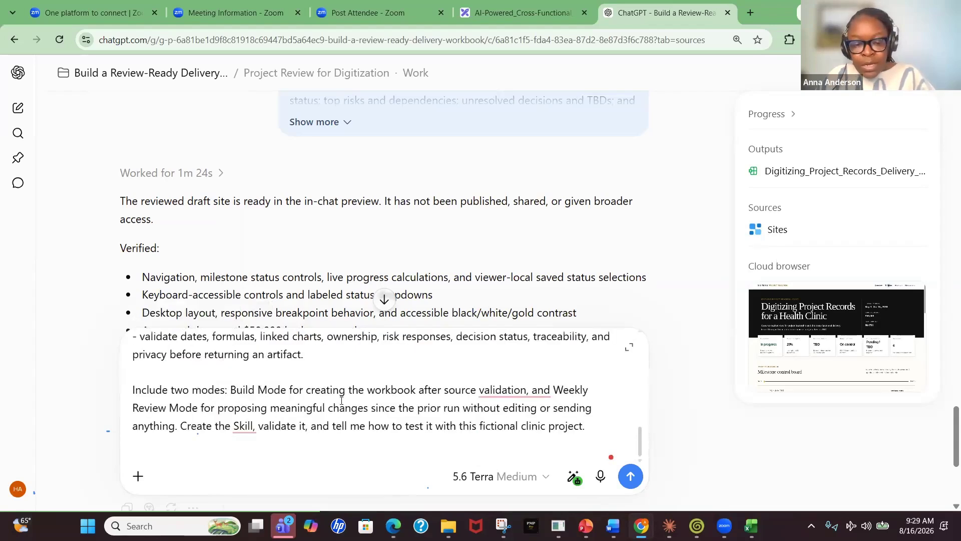
pyautogui.moveTo(514, 395)
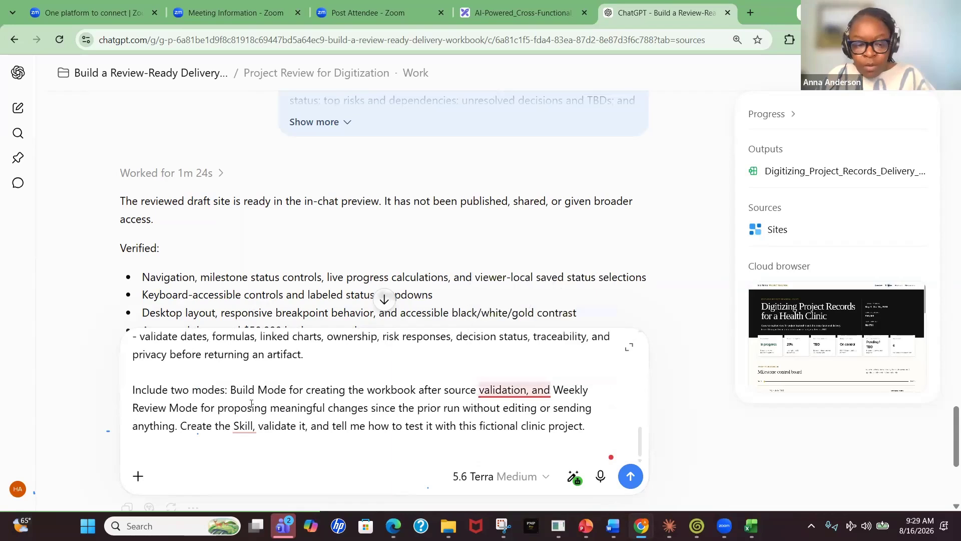
pyautogui.click(623, 480)
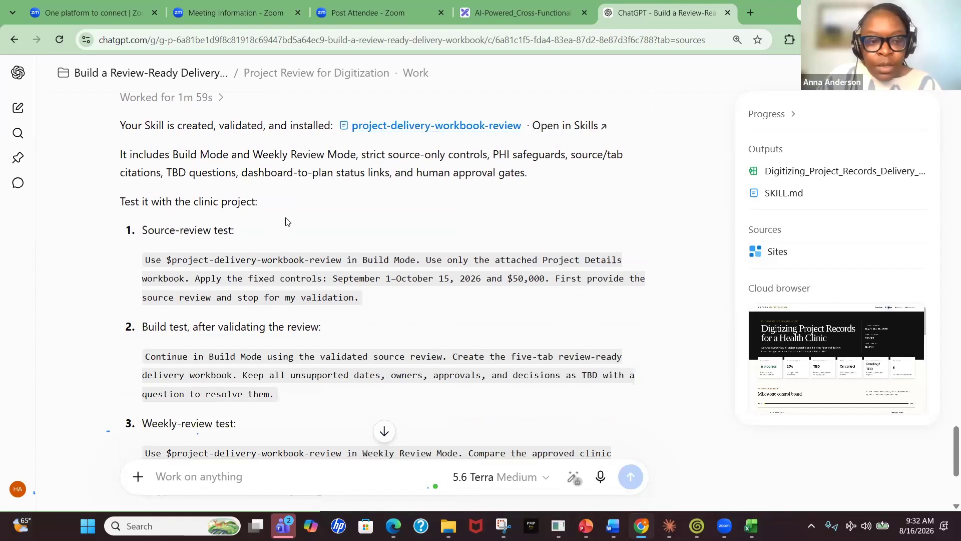
# Review the created Skill's summary and its three suggested test prompts
pyautogui.scroll(-1, 170, 181)
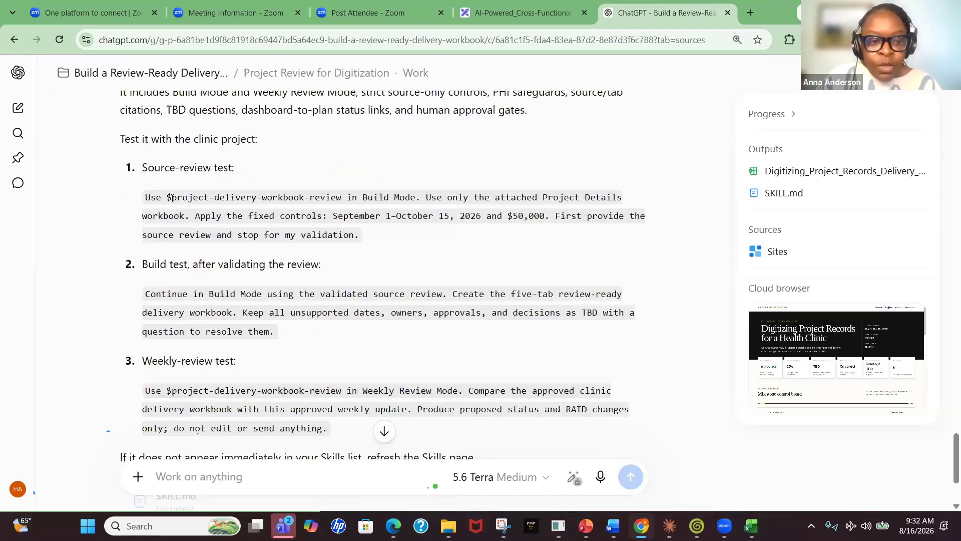
pyautogui.moveTo(168, 196); pyautogui.dragTo(421, 203)
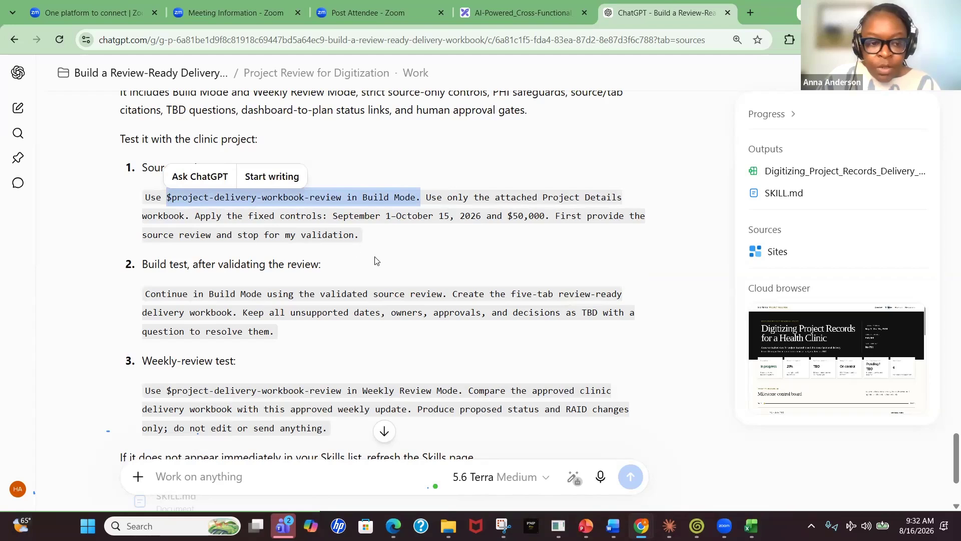
pyautogui.click(175, 278)
pyautogui.scroll(-1, 189, 281)
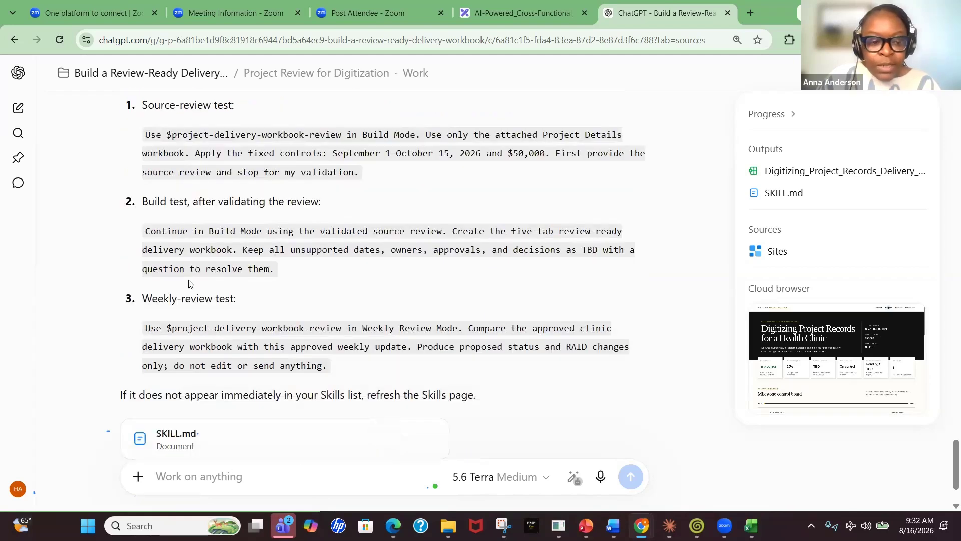
pyautogui.scroll(-2, 201, 295)
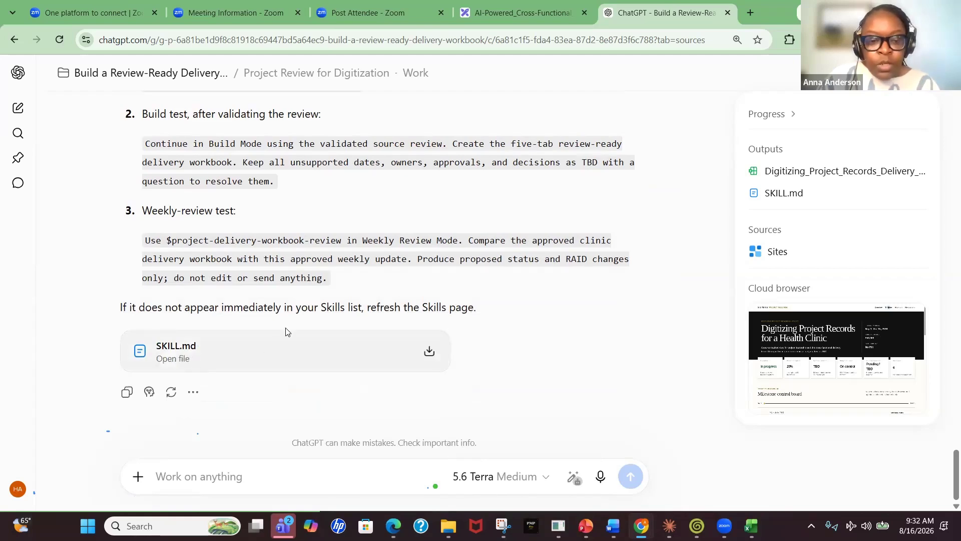
pyautogui.scroll(4, 287, 331)
pyautogui.scroll(1, 539, 230)
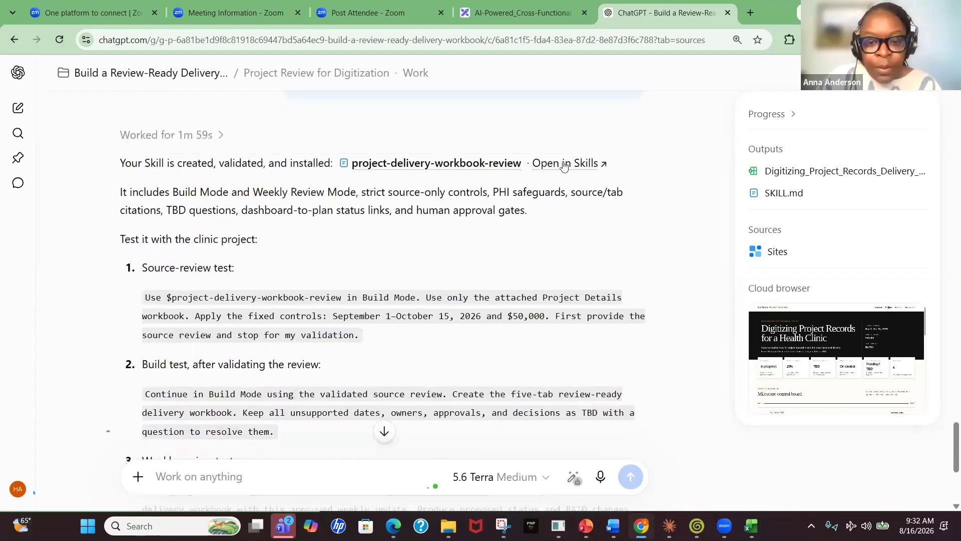
# Open the created SKILL.md and scroll through its controls, Build Mode tabs and workbook implementation rules
pyautogui.click(520, 170)
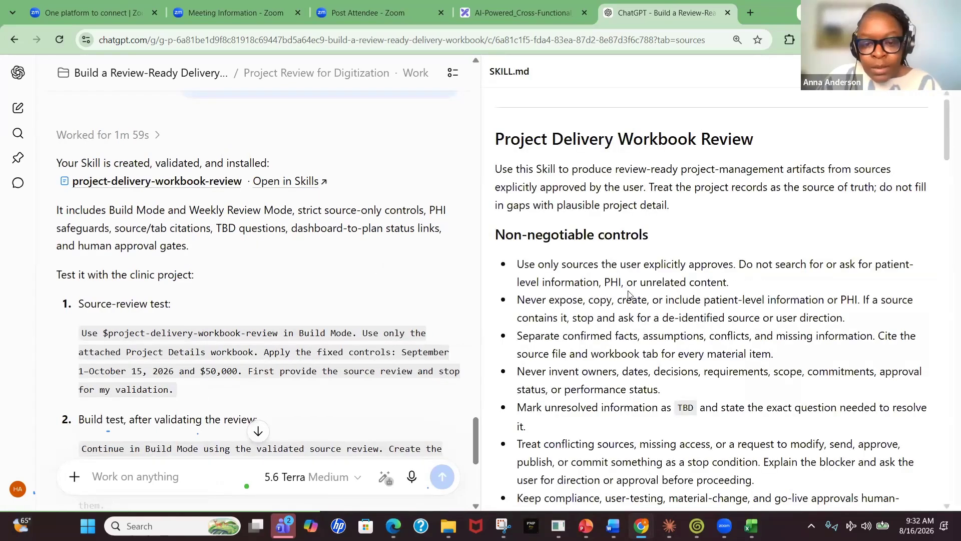
pyautogui.scroll(-10, 631, 295)
pyautogui.scroll(-20, 639, 295)
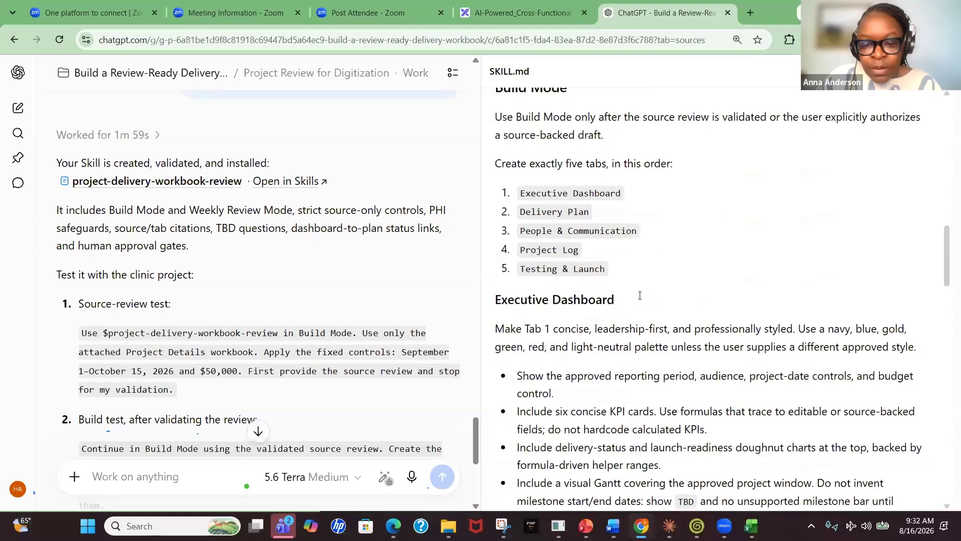
pyautogui.scroll(-3, 639, 300)
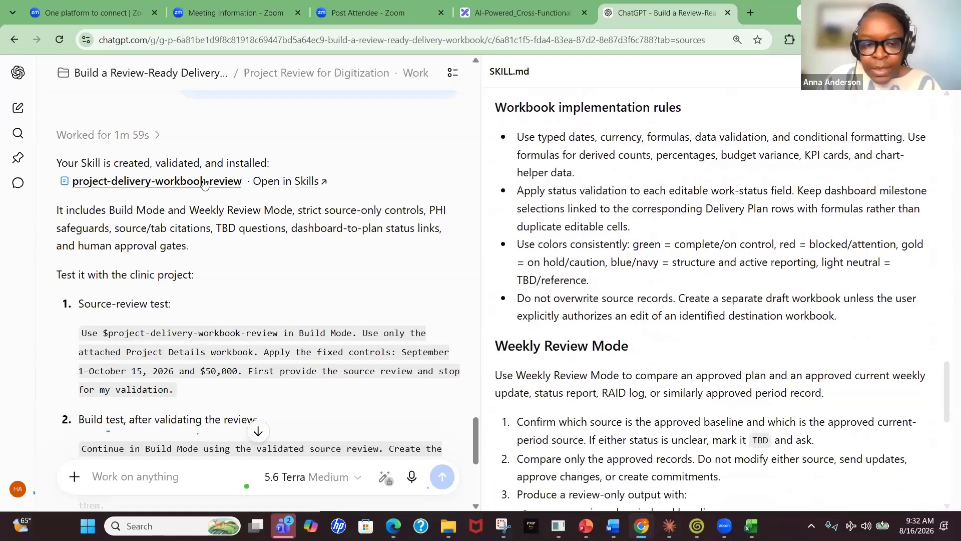
# Open the Skill in the Skills page and switch between the Plugins and Skills lists
pyautogui.click(298, 185)
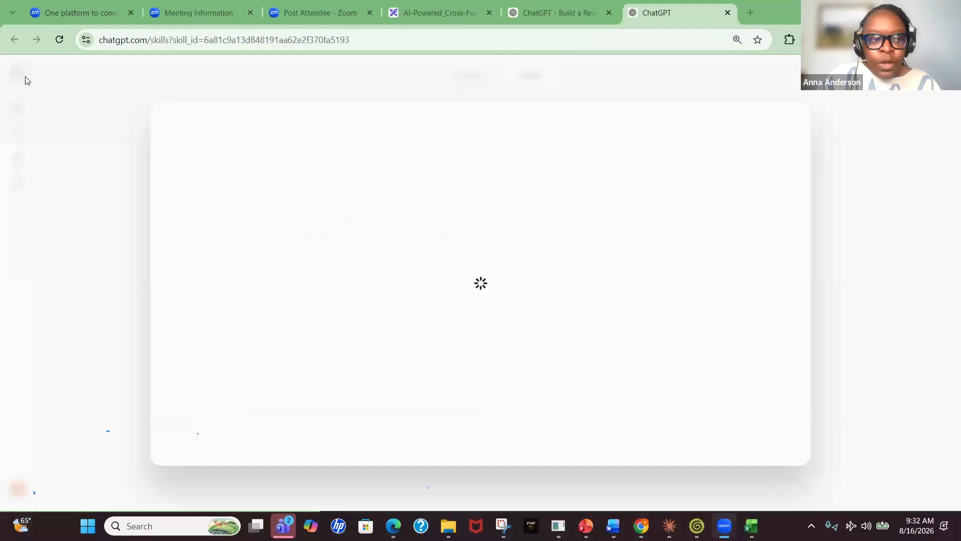
pyautogui.click(45, 88)
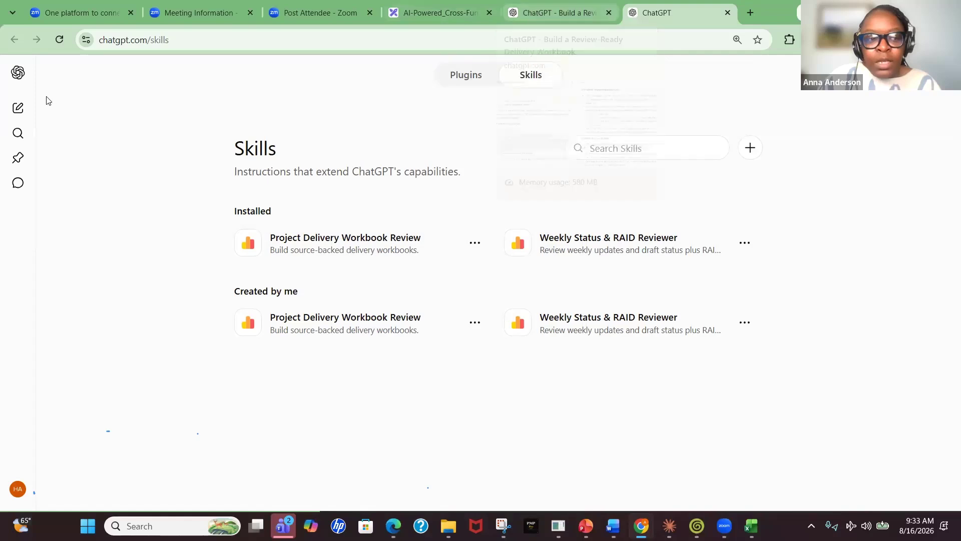
pyautogui.click(17, 73)
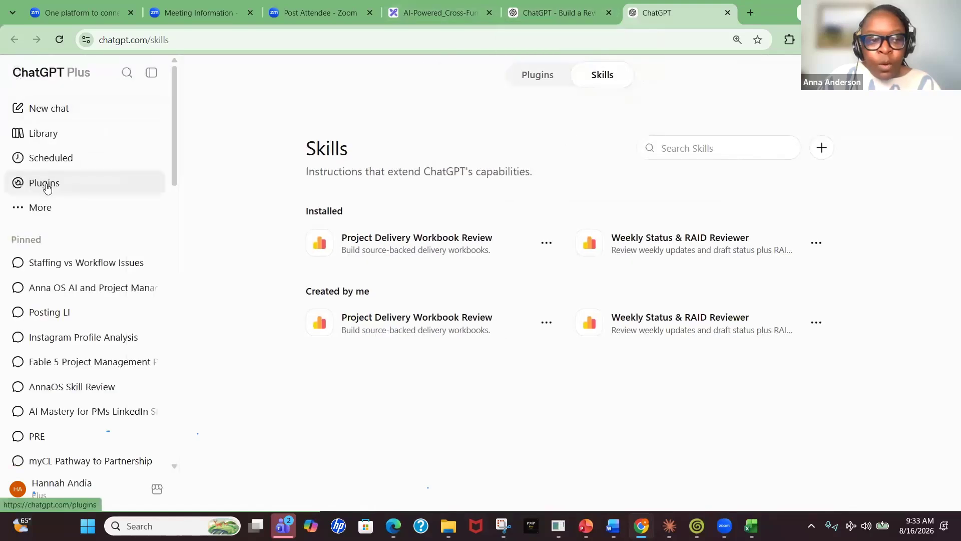
pyautogui.click(44, 182)
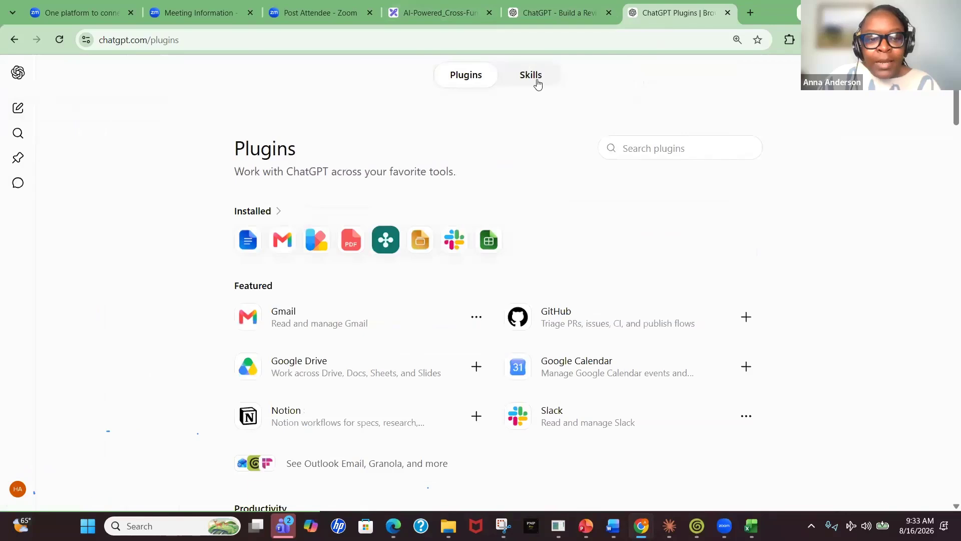
pyautogui.click(535, 82)
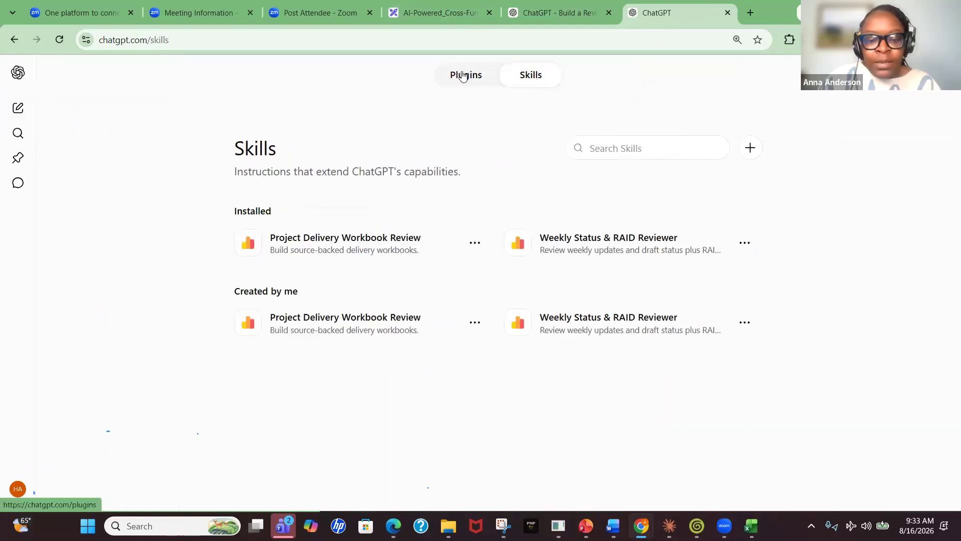
pyautogui.click(463, 75)
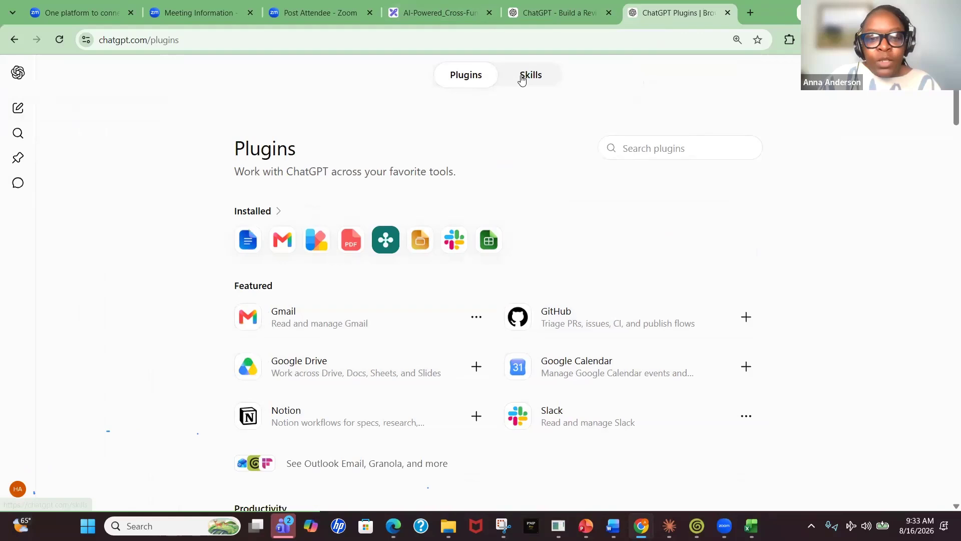
pyautogui.click(521, 80)
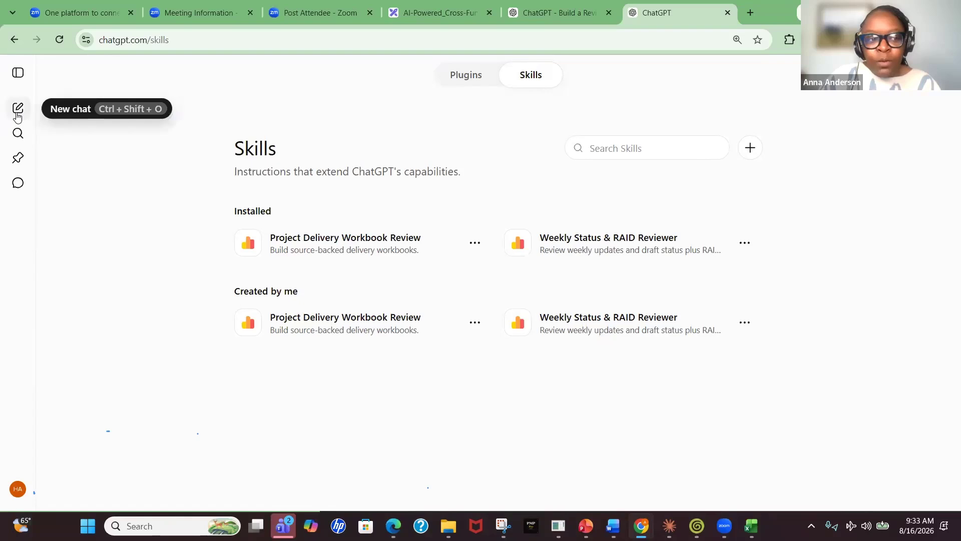
pyautogui.click(18, 73)
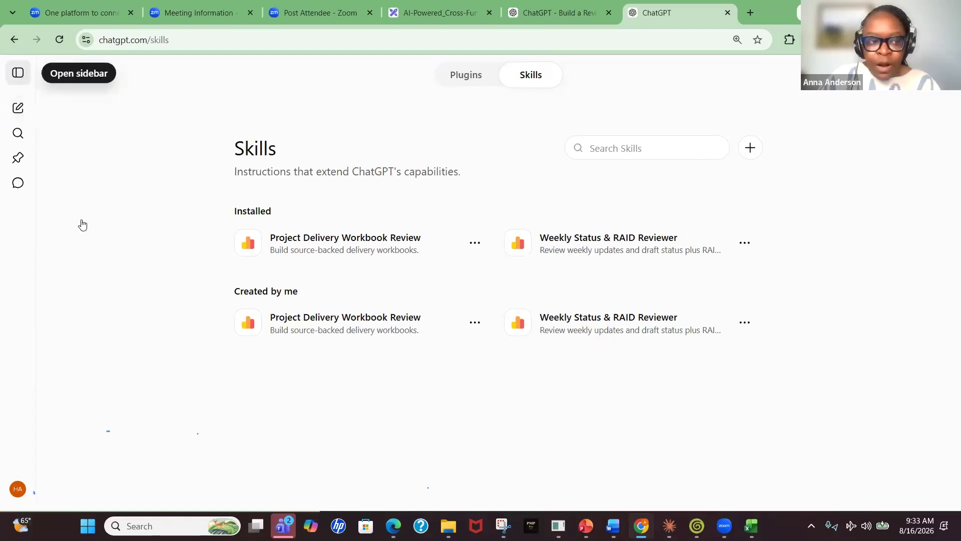
# Return to the project chat, paste the weekly review scheduling prompt into the message box, and close the SKILL.md panel
pyautogui.click(544, 17)
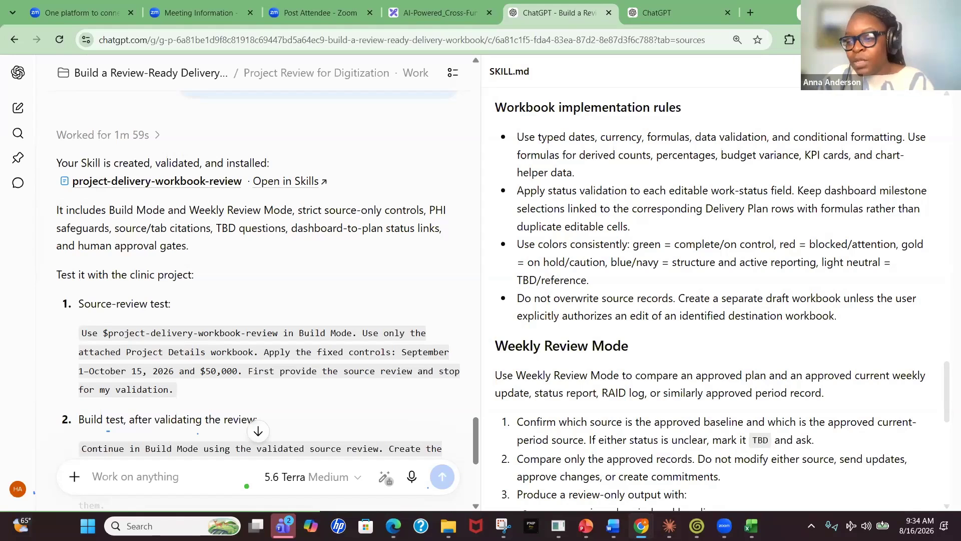
pyautogui.hotkey('alt', 'Tab')
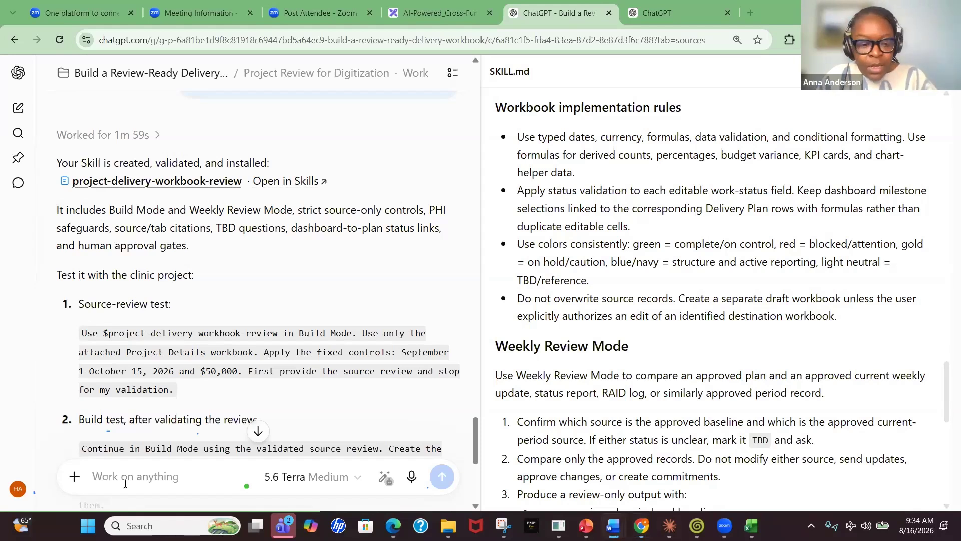
pyautogui.click(560, 222)
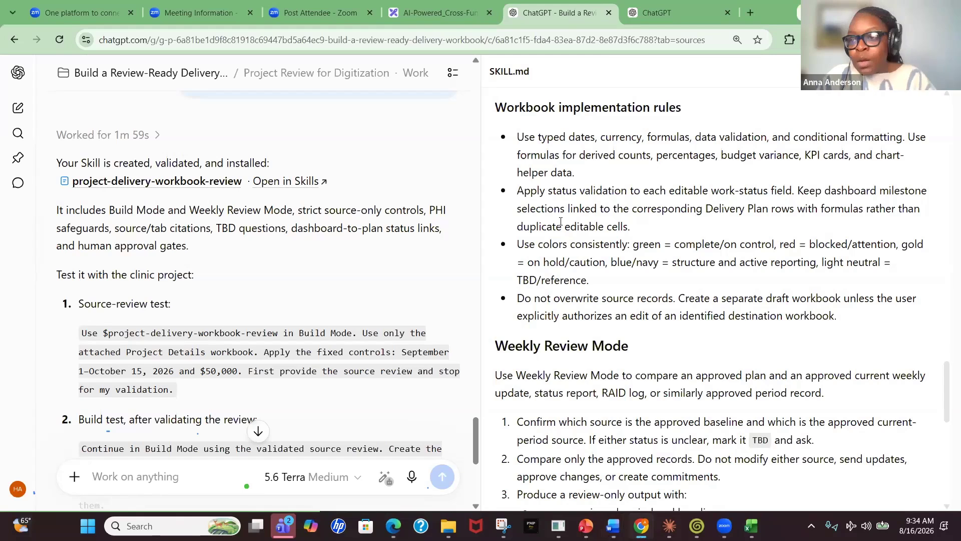
pyautogui.hotkey('ctrl', 'v')
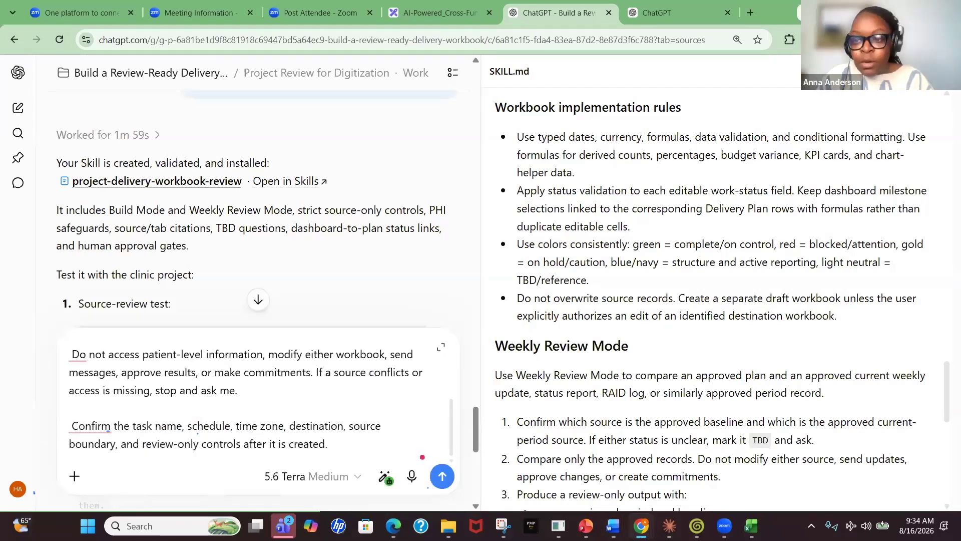
pyautogui.click(942, 71)
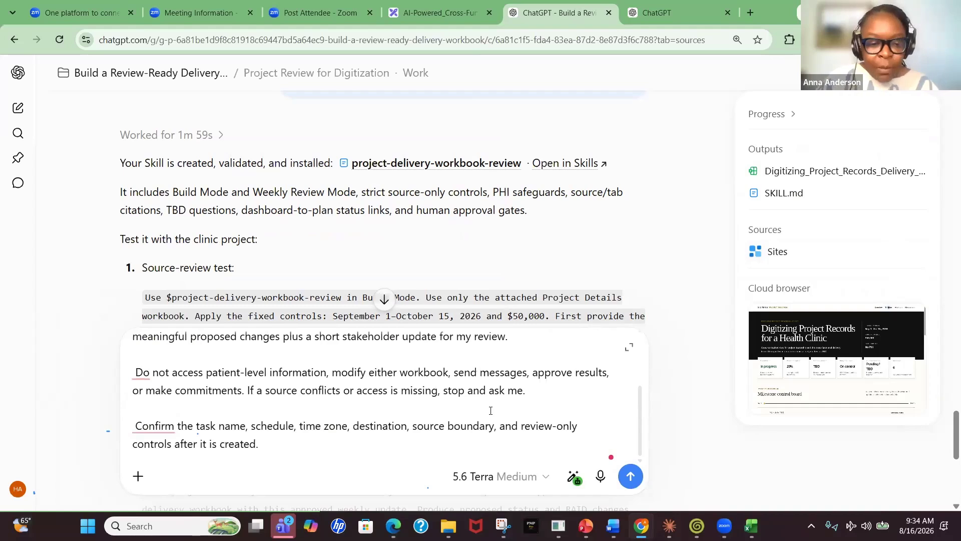
# Review the prompt scheduling Clinic Project Weekly Review every Friday at 3:00 PM Central Time, then send it
pyautogui.scroll(2, 345, 403)
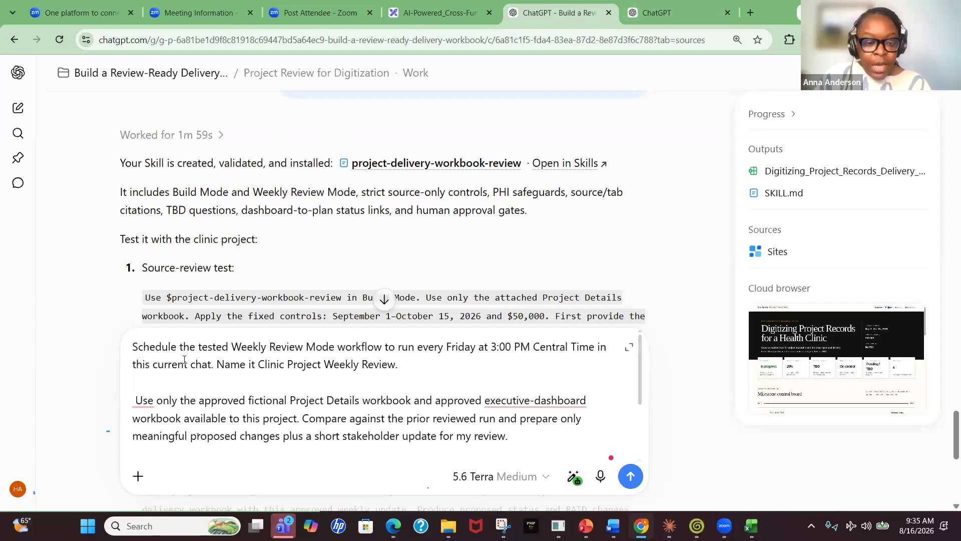
pyautogui.scroll(1, 184, 359)
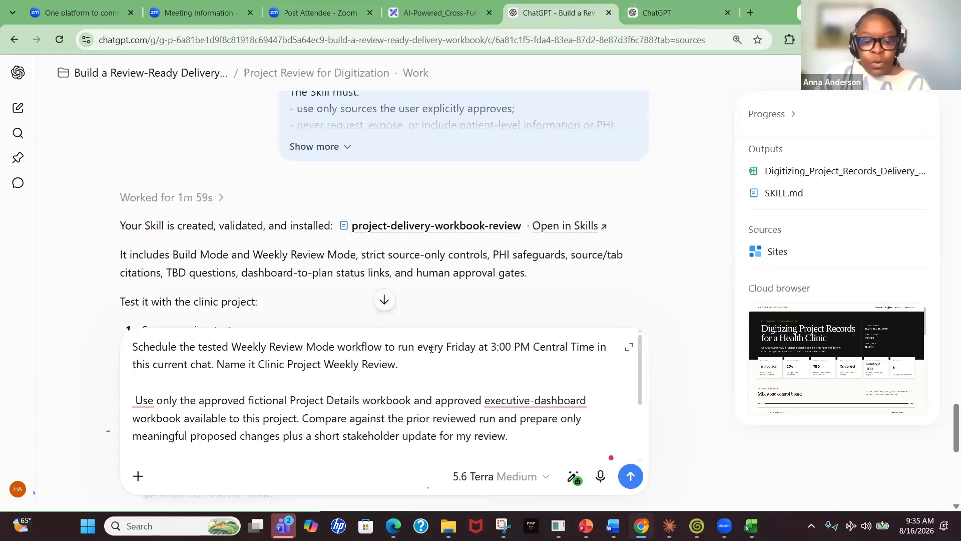
pyautogui.moveTo(493, 347); pyautogui.dragTo(530, 348)
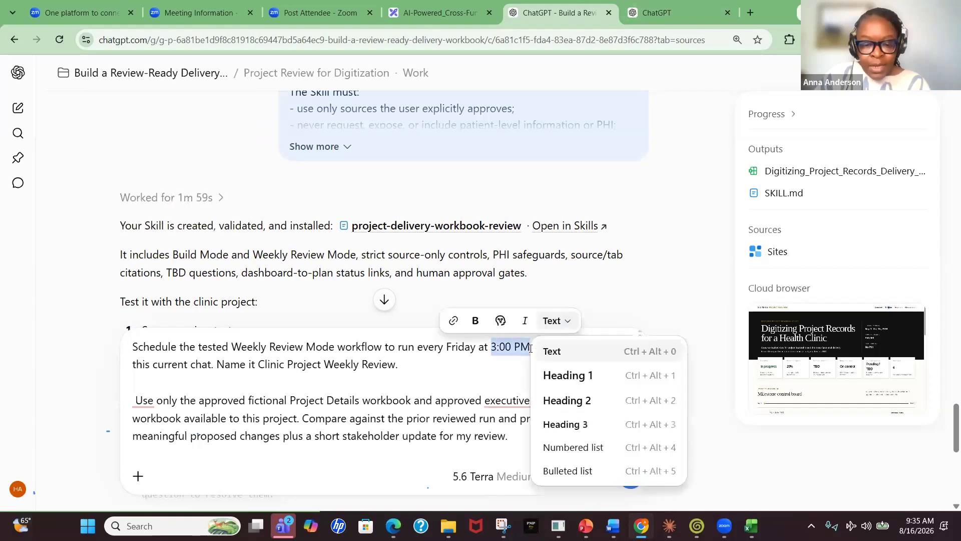
pyautogui.click(476, 371)
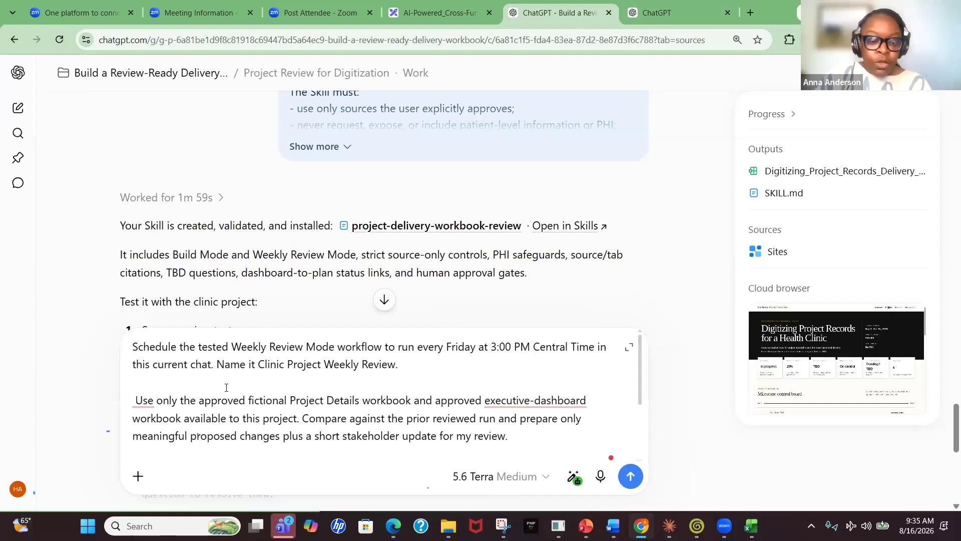
pyautogui.scroll(-1, 270, 399)
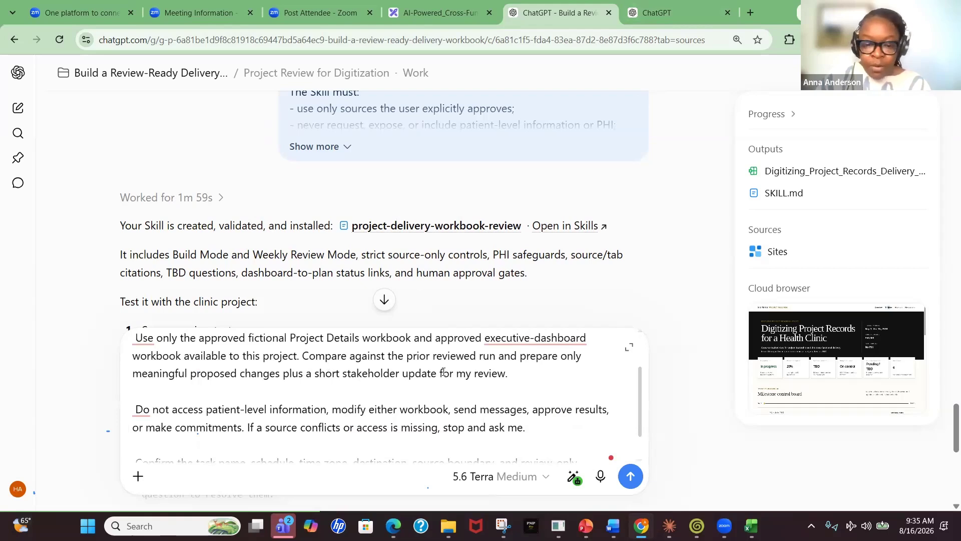
pyautogui.scroll(-1, 259, 389)
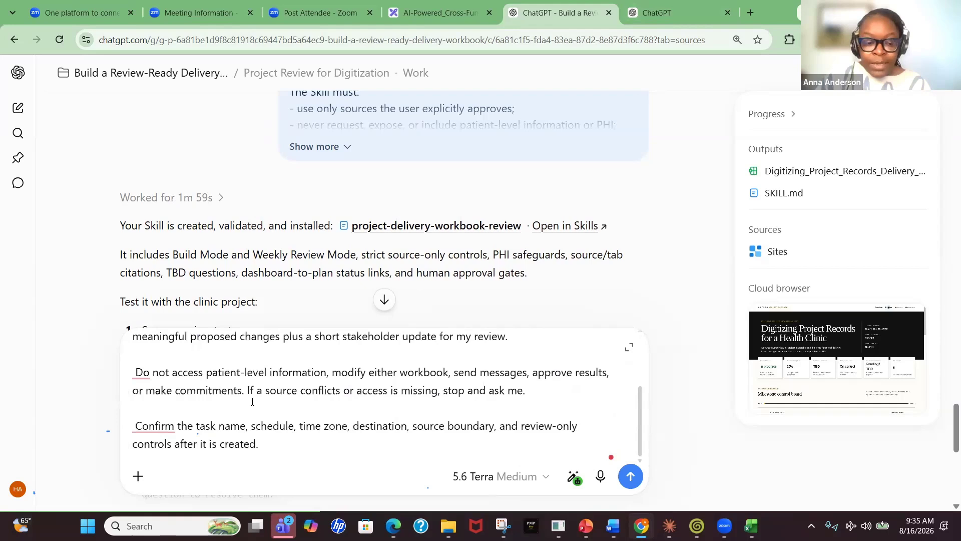
pyautogui.scroll(-2, 253, 402)
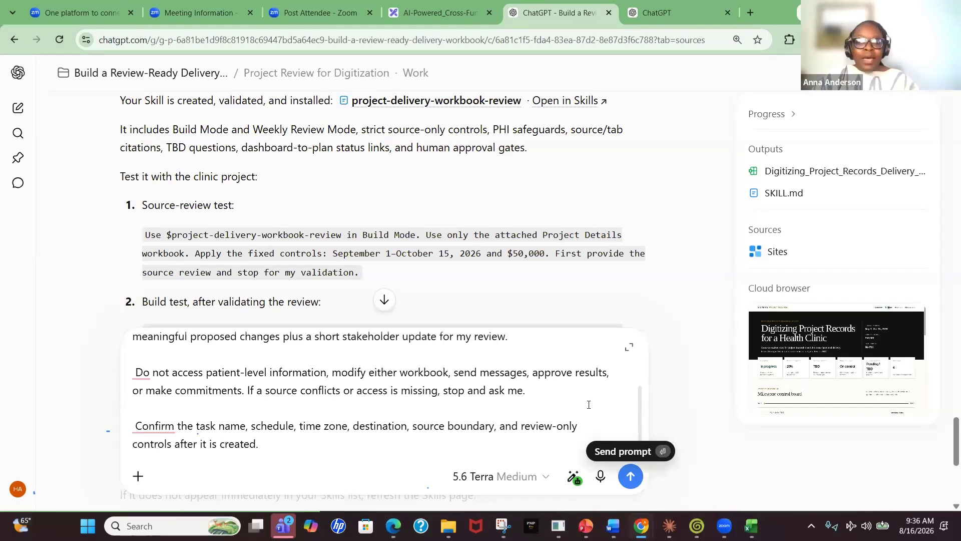
pyautogui.press('Return')
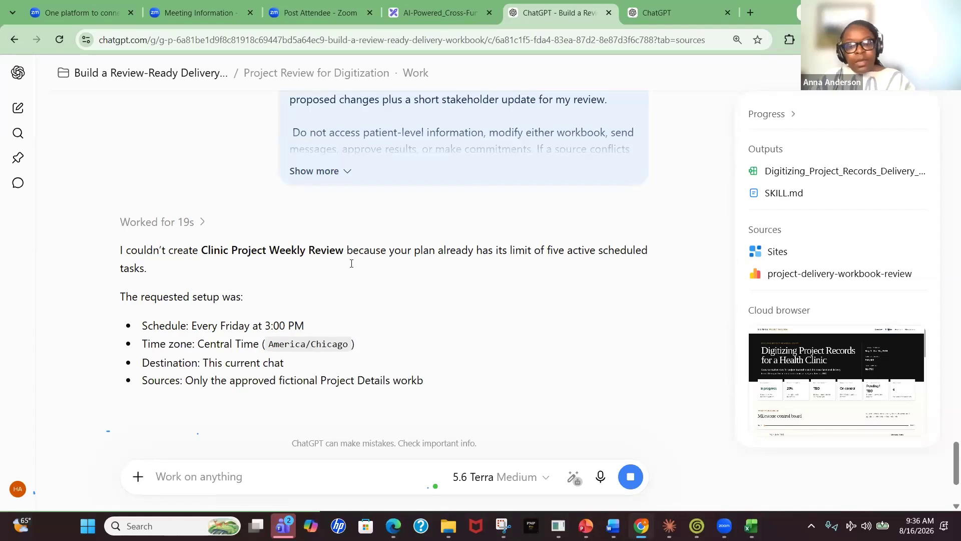
# Read the reply about the requested scheduled task and its setup details
pyautogui.moveTo(154, 271); pyautogui.dragTo(114, 253)
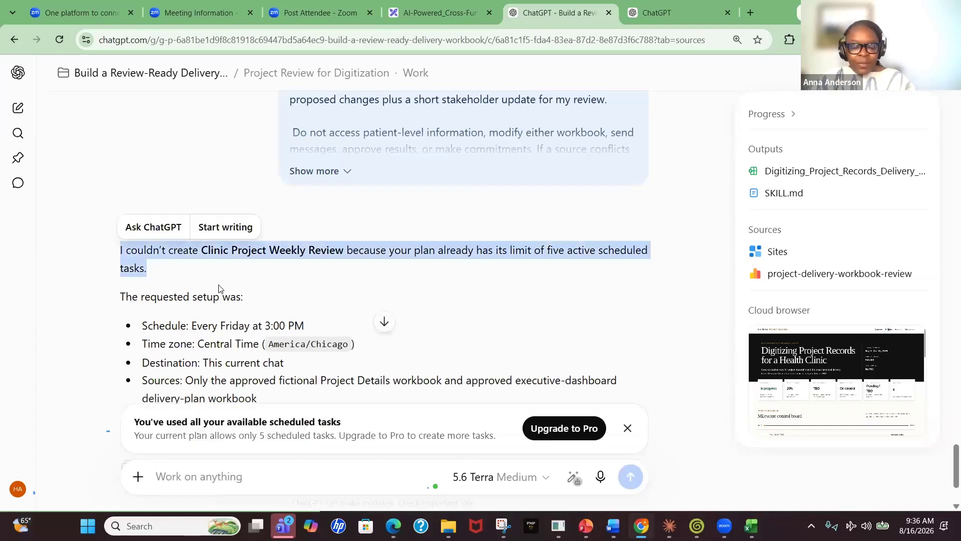
pyautogui.scroll(-3, 227, 288)
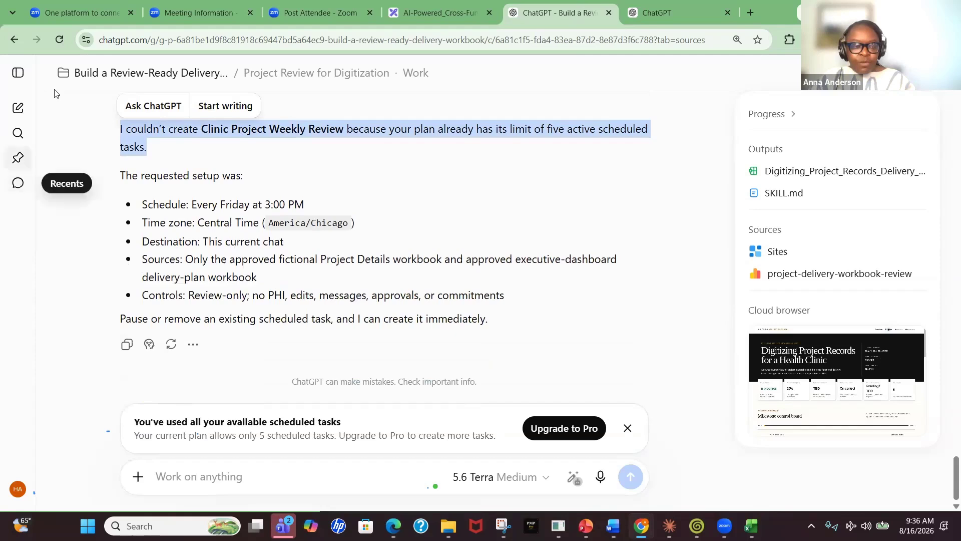
pyautogui.scroll(1, 228, 173)
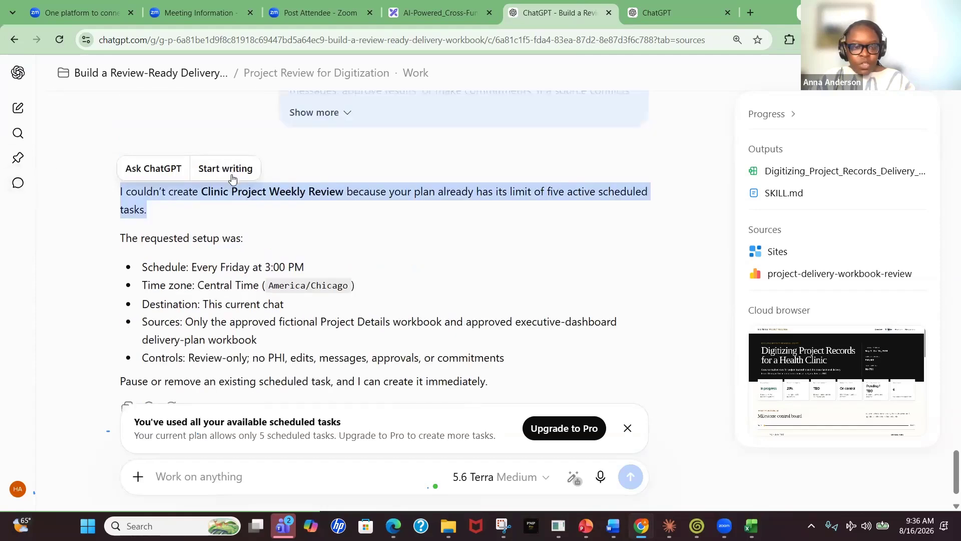
pyautogui.scroll(-1, 423, 273)
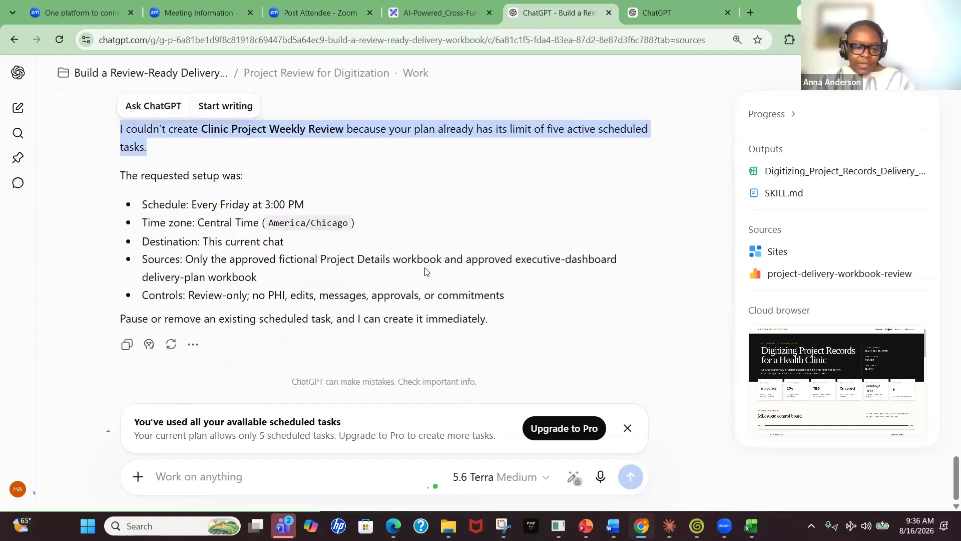
pyautogui.scroll(2, 424, 272)
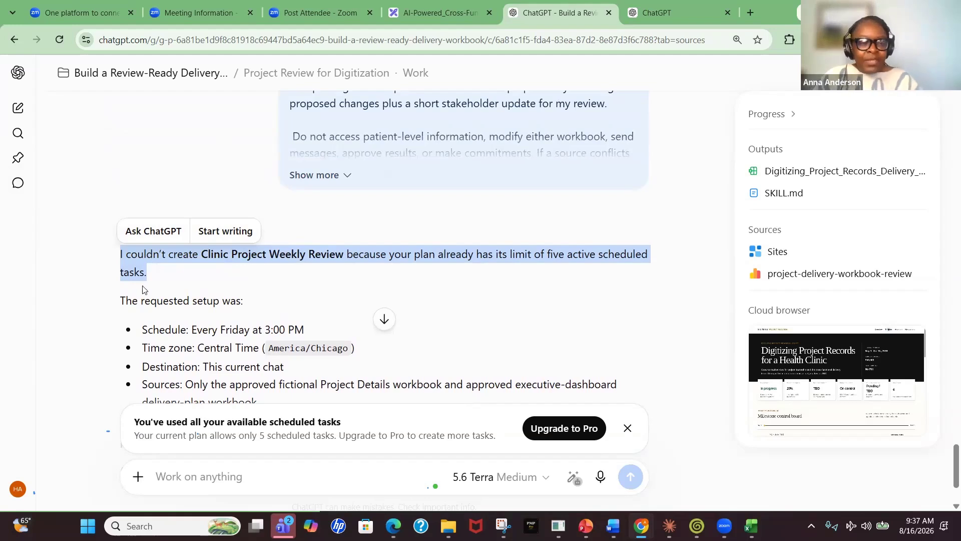
pyautogui.moveTo(152, 271); pyautogui.dragTo(112, 253)
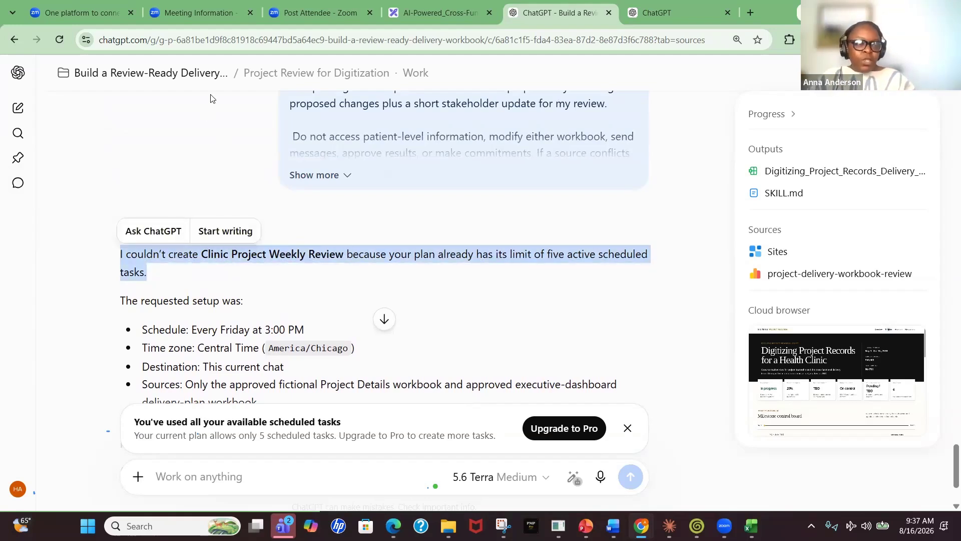
# Open the scheduled tasks list and view the existing Clinic Project Review task's latest run
pyautogui.click(18, 75)
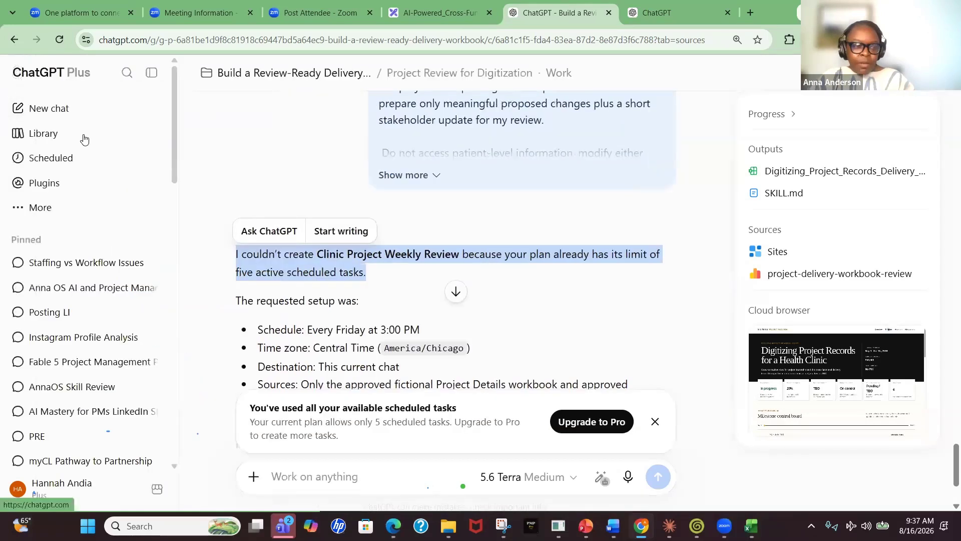
pyautogui.click(55, 163)
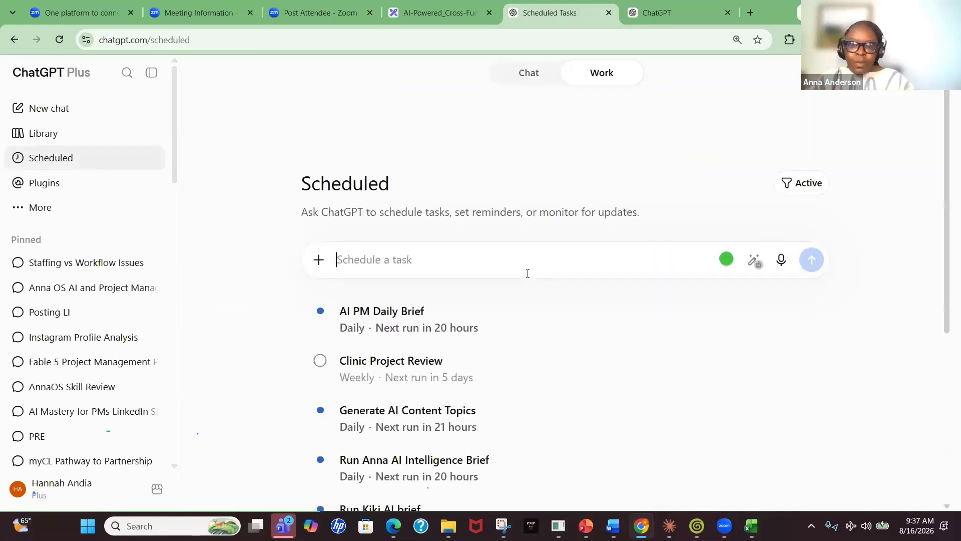
pyautogui.scroll(-1, 505, 299)
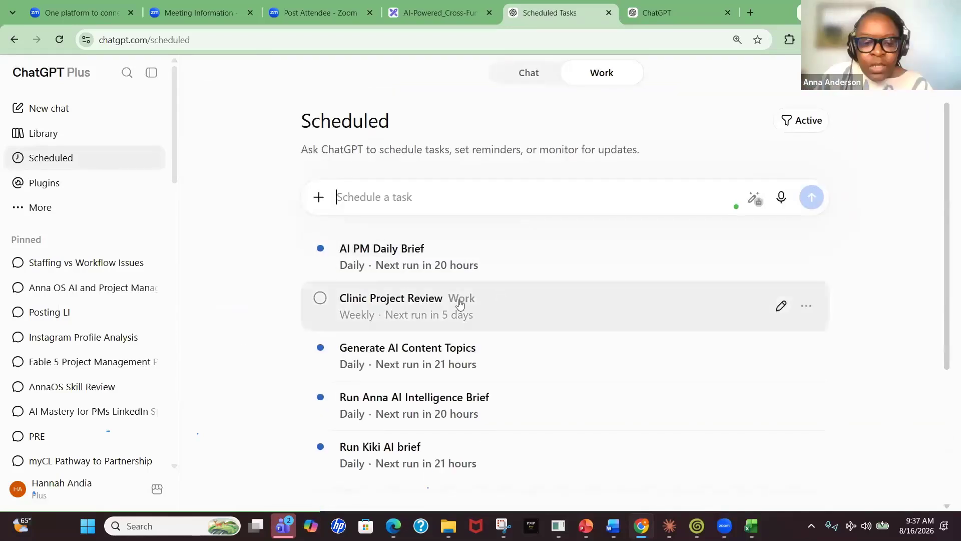
pyautogui.click(446, 310)
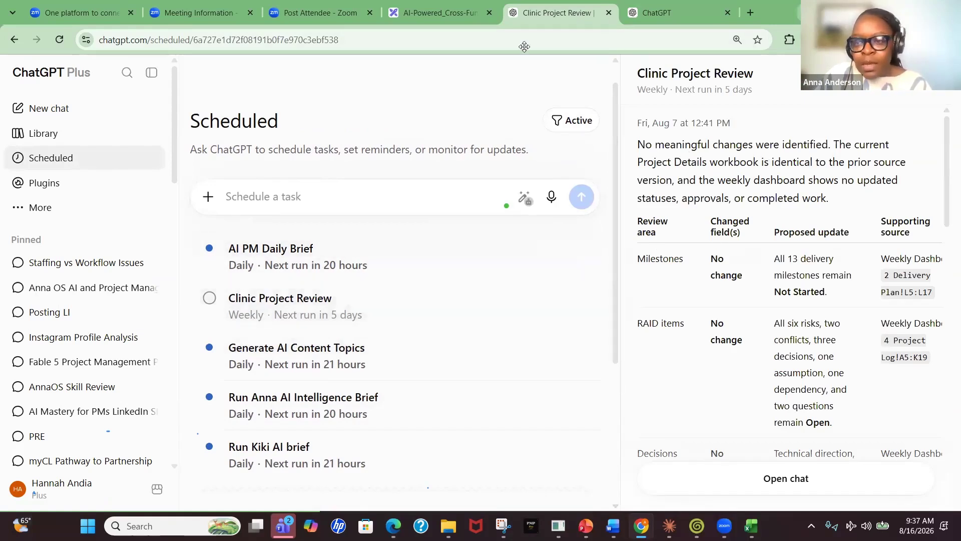
pyautogui.click(151, 73)
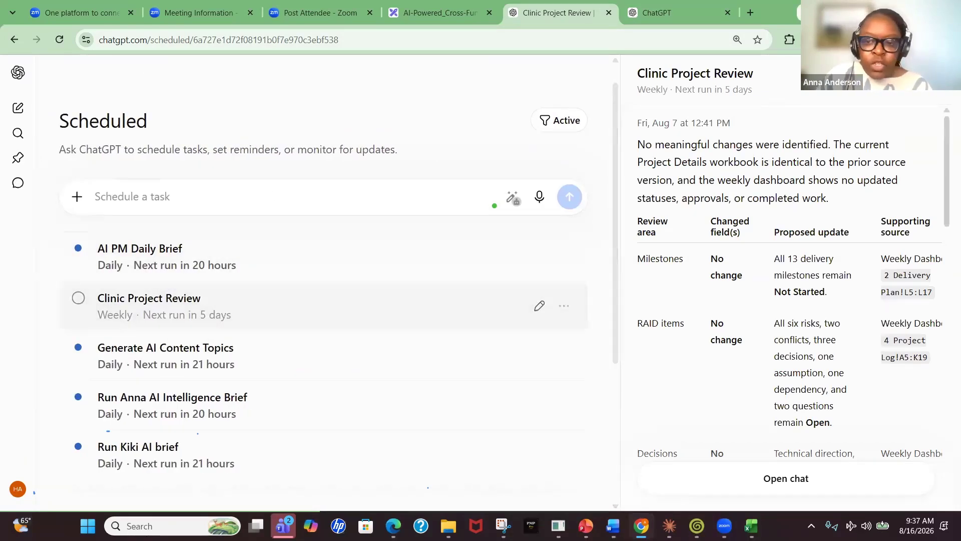
# Run the Clinic Project Review scheduled task immediately and read its prompt and response in the run chat
pyautogui.click(857, 73)
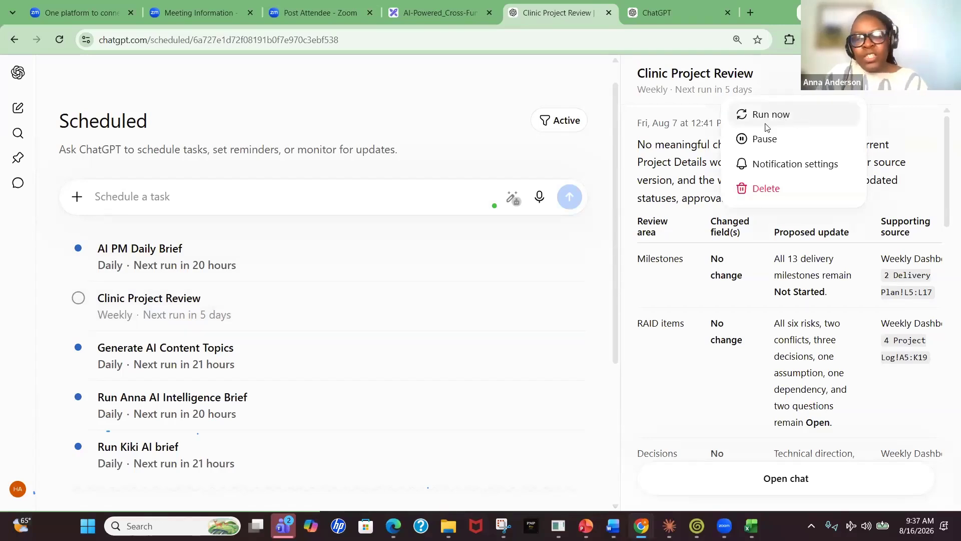
pyautogui.click(827, 116)
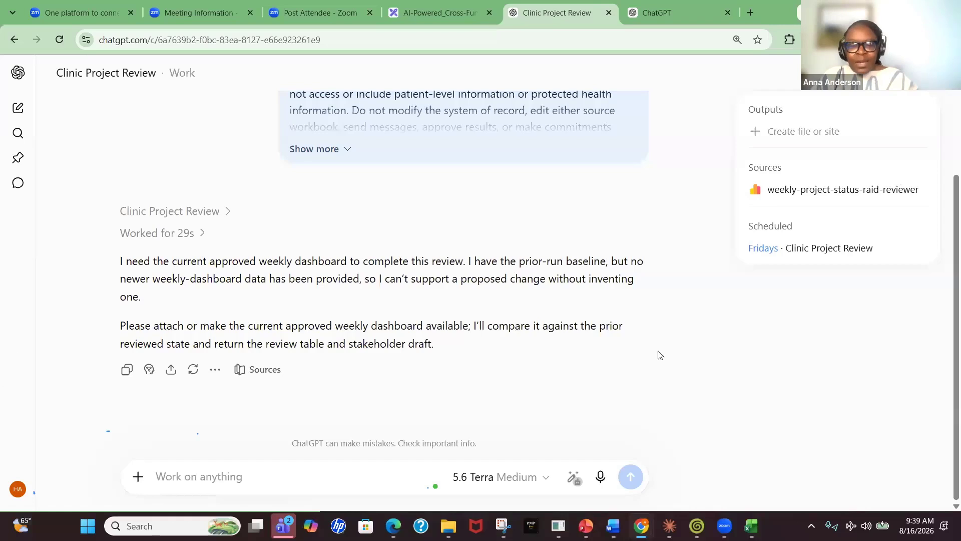
pyautogui.scroll(3, 615, 266)
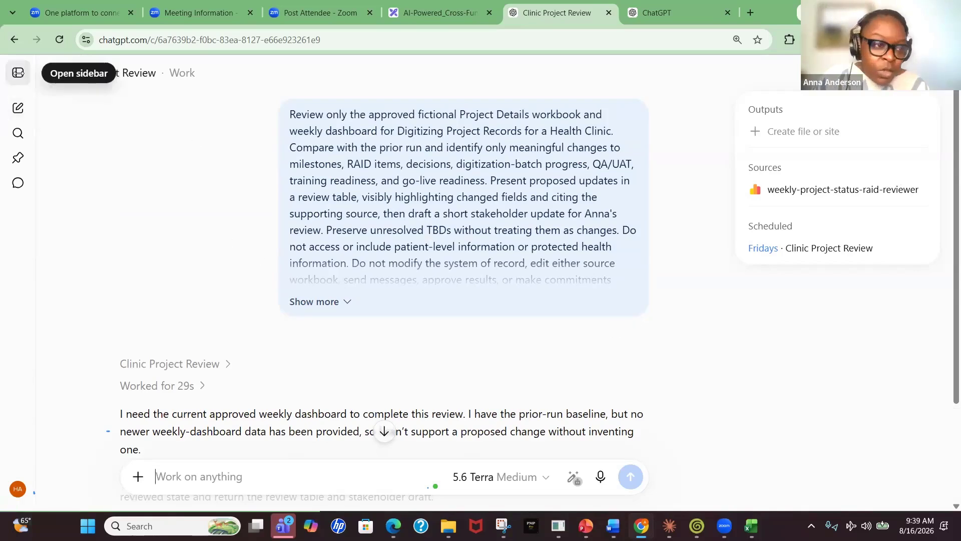
# Open the Project Review for Digitization chat inside the Build a Review-Ready Delivery project and reread the scheduling reply
pyautogui.click(18, 73)
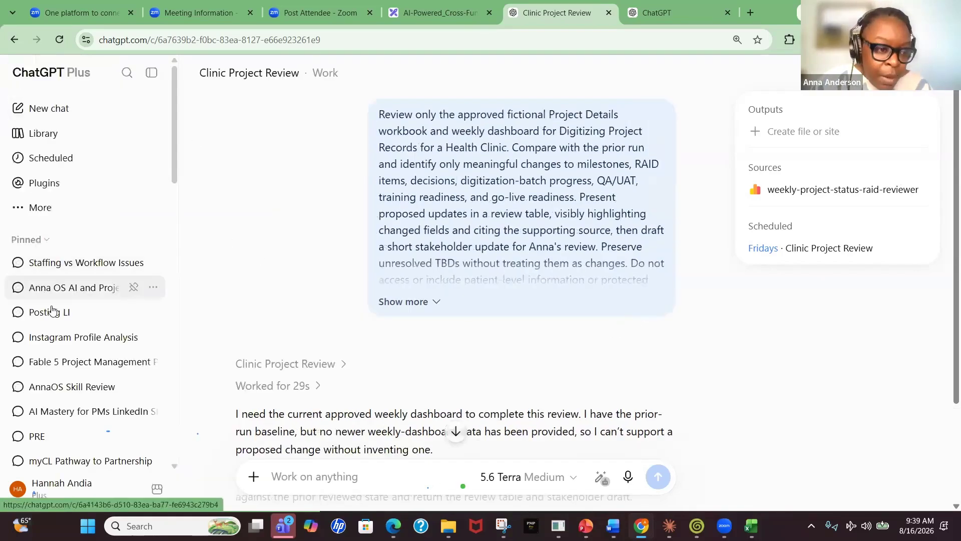
pyautogui.scroll(-3, 53, 312)
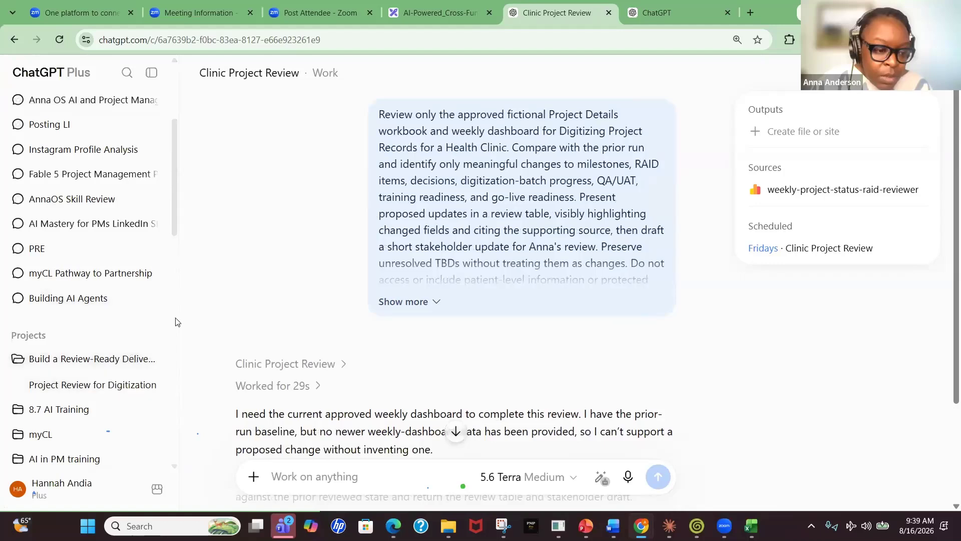
pyautogui.click(100, 359)
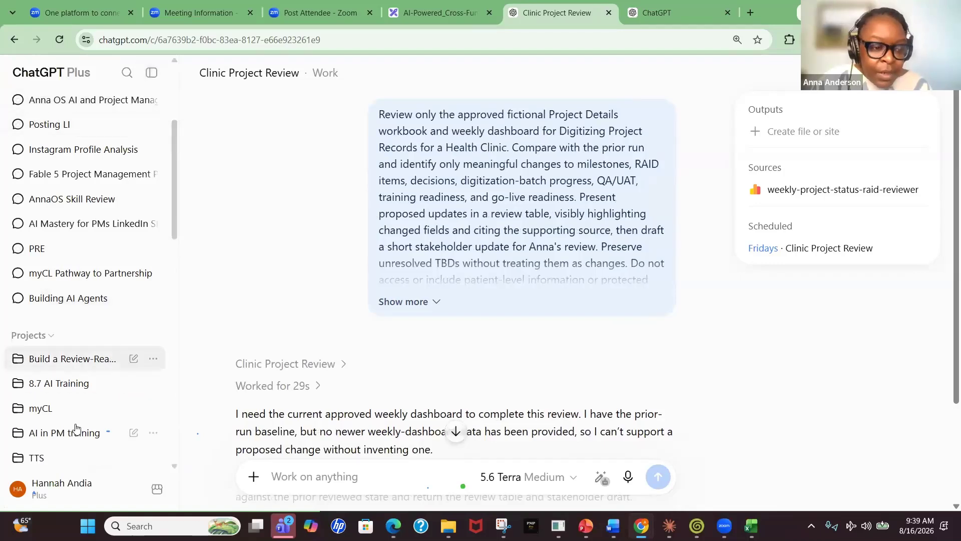
pyautogui.click(70, 360)
pyautogui.click(69, 386)
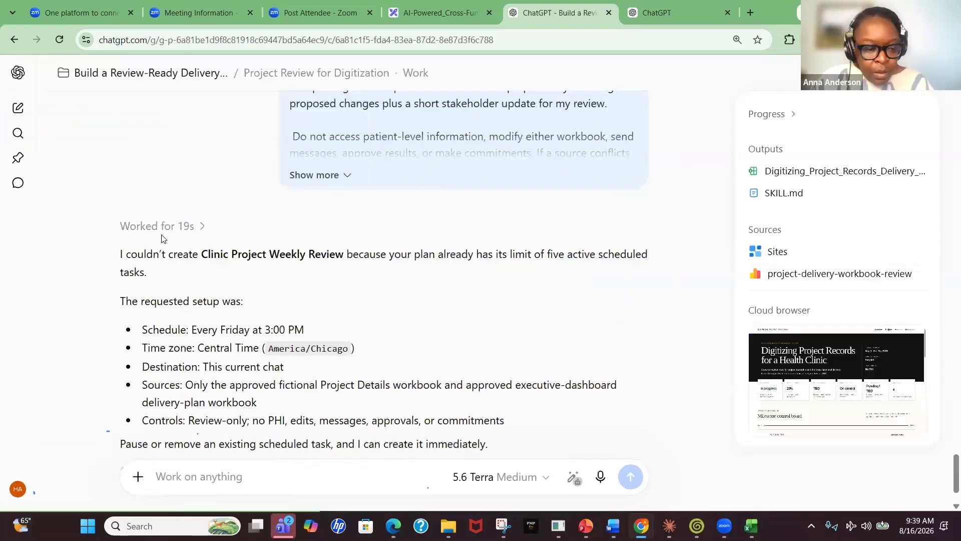
pyautogui.scroll(1, 525, 290)
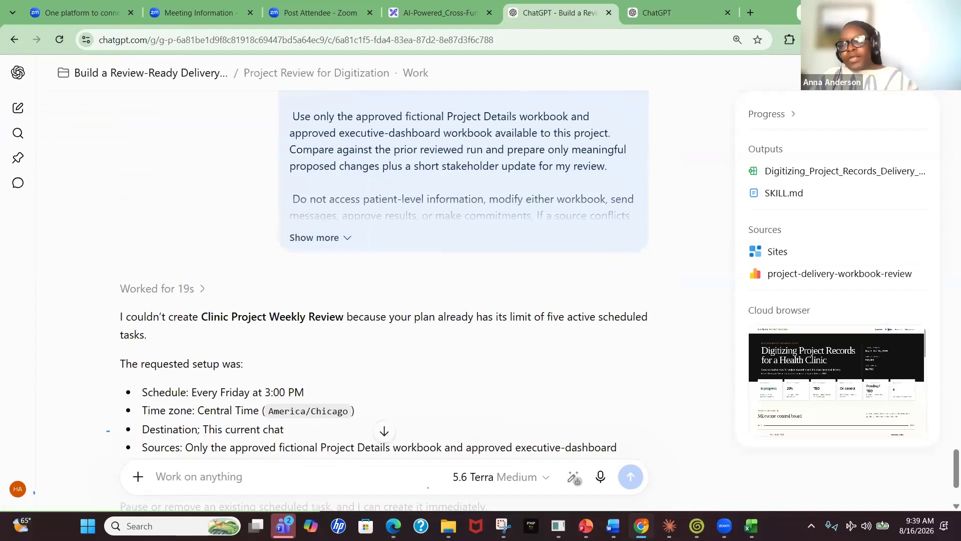